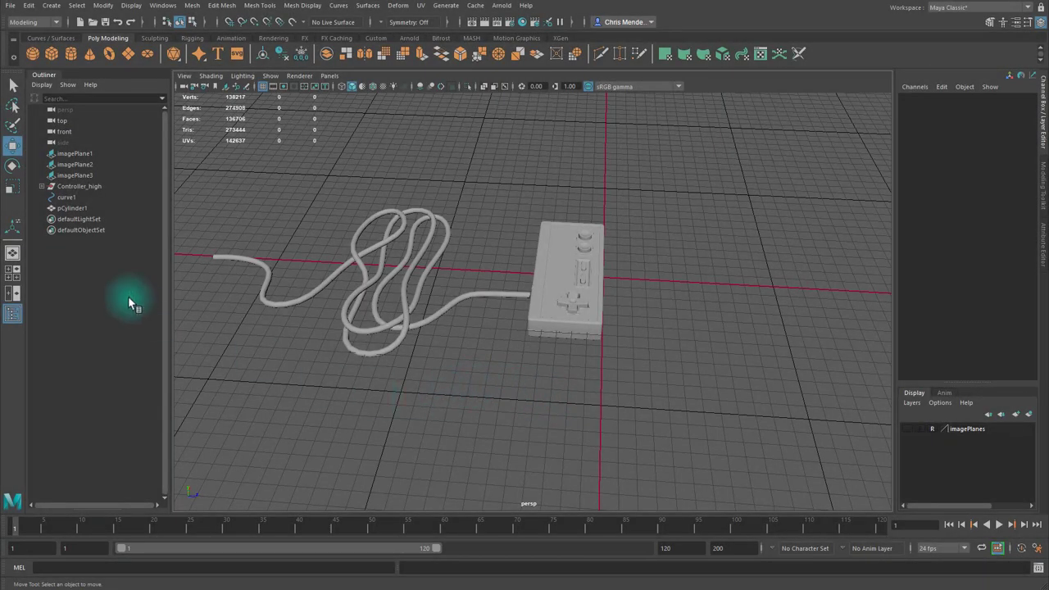
Rename the cable mesh pCylinder1 to cord and its path curve1 to cord_Curve.
left_click(74, 208)
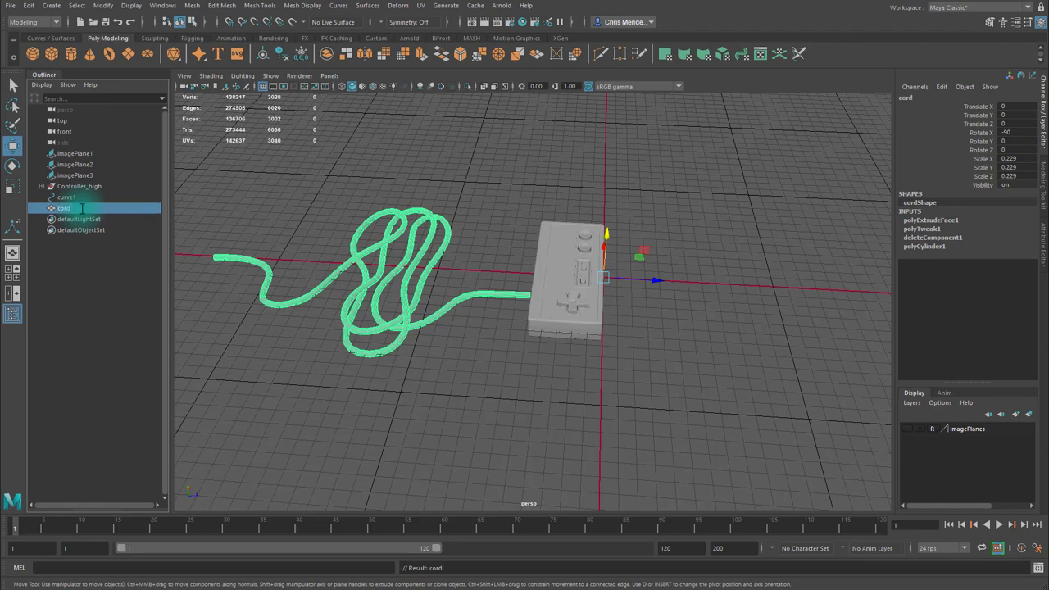
left_click_drag(82, 208, 67, 205)
left_click(66, 200)
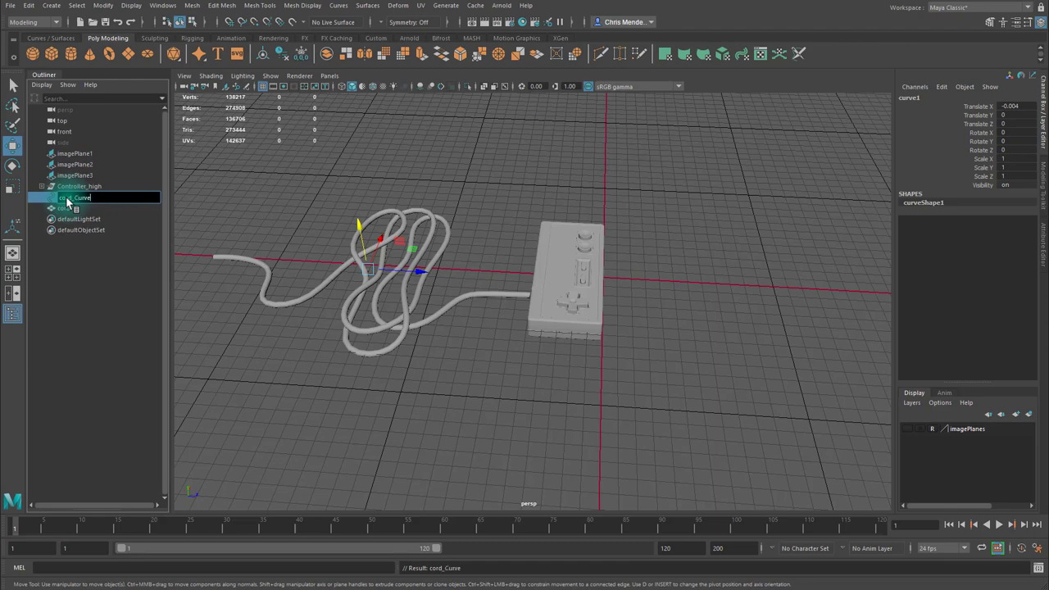
Parent the cord mesh and cord_Curve under the Controller_high group and check the group's contents.
left_click(63, 208)
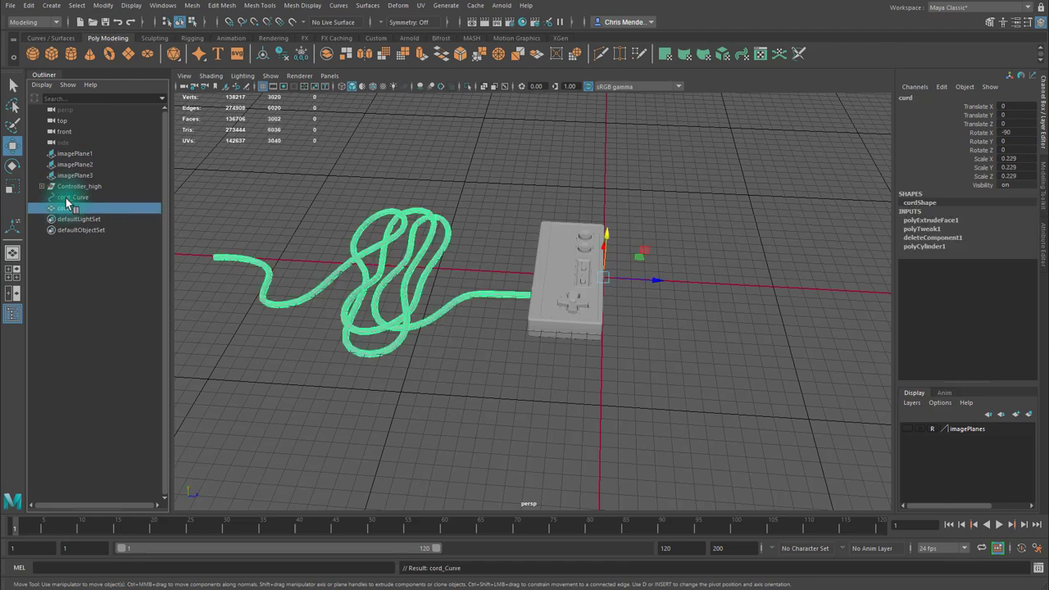
left_click(66, 199, "ctrl")
left_click_drag(63, 199, 66, 190)
left_click(64, 199)
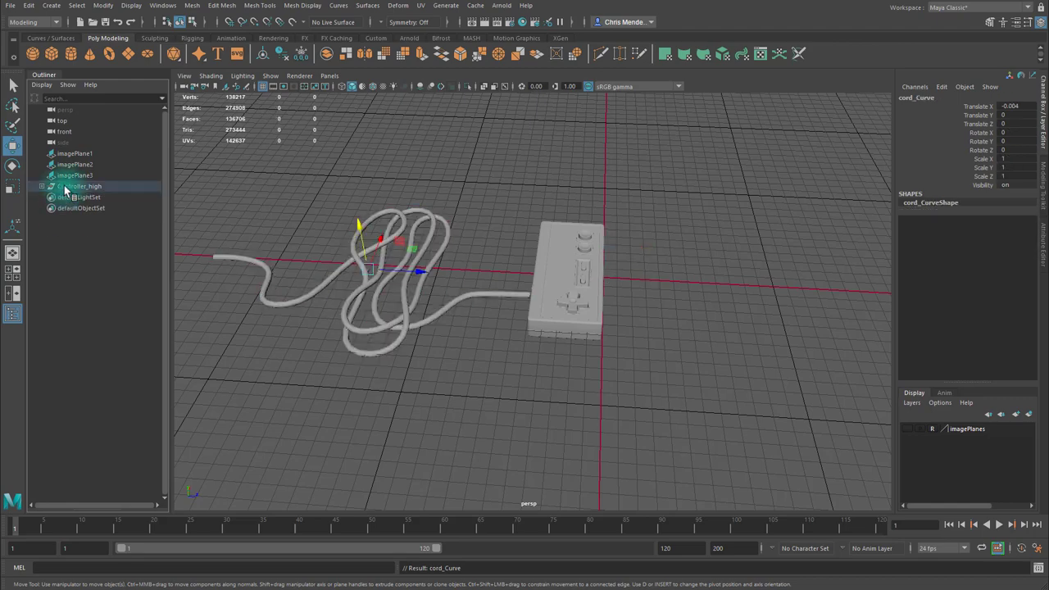
left_click(42, 186)
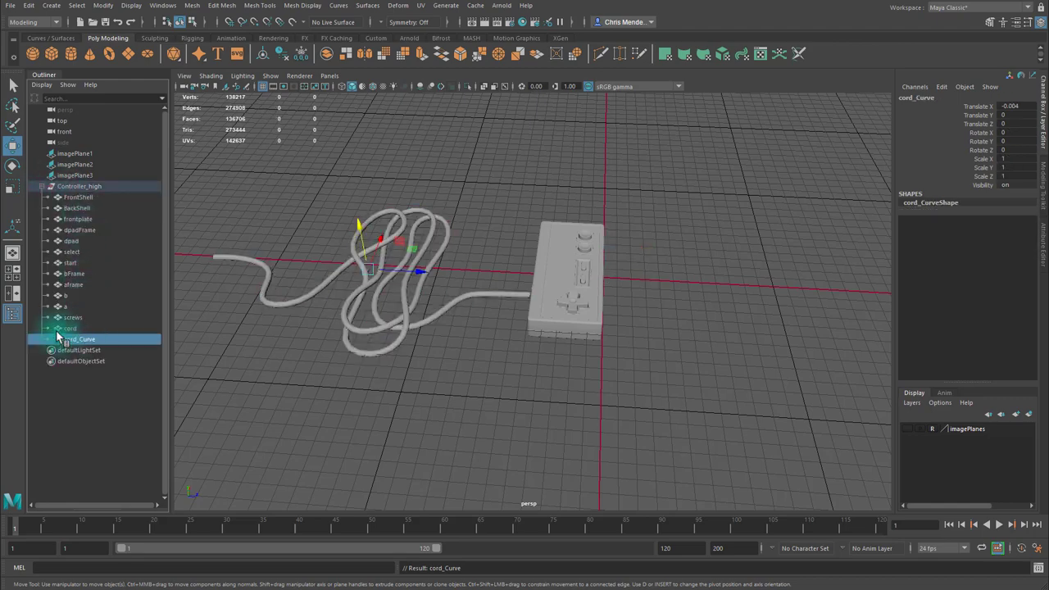
left_click(45, 187)
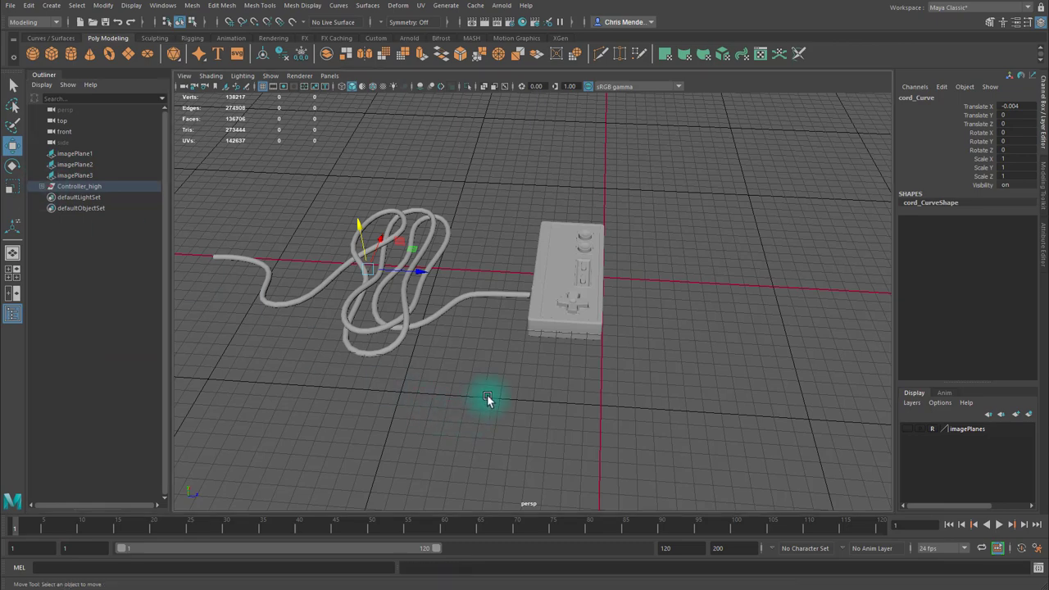
Create a display layer containing the Controller_high group and name it Controller_high.
left_click(707, 326)
left_click(66, 186)
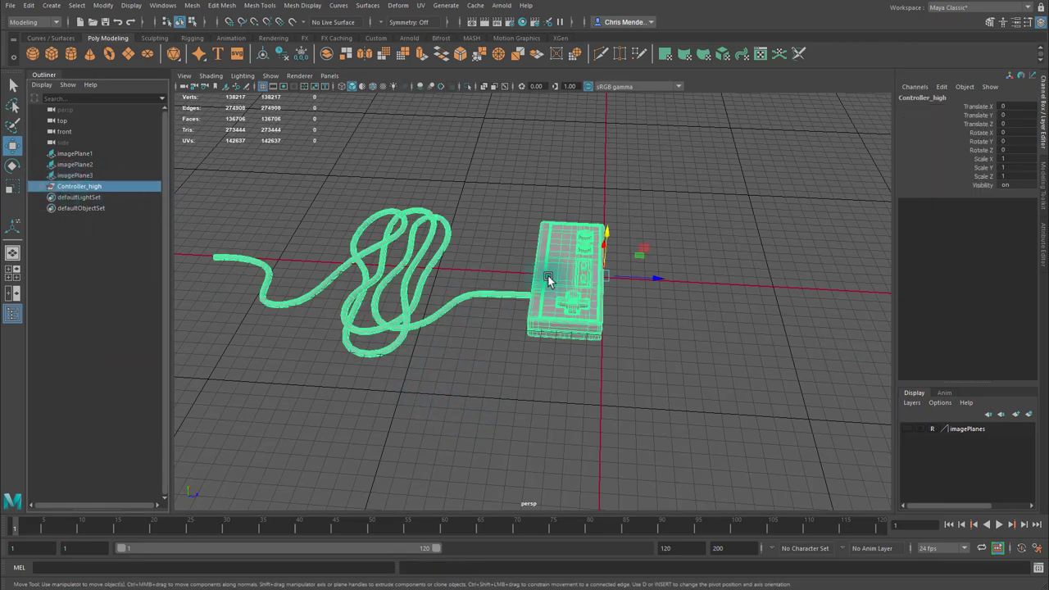
left_click(1030, 416)
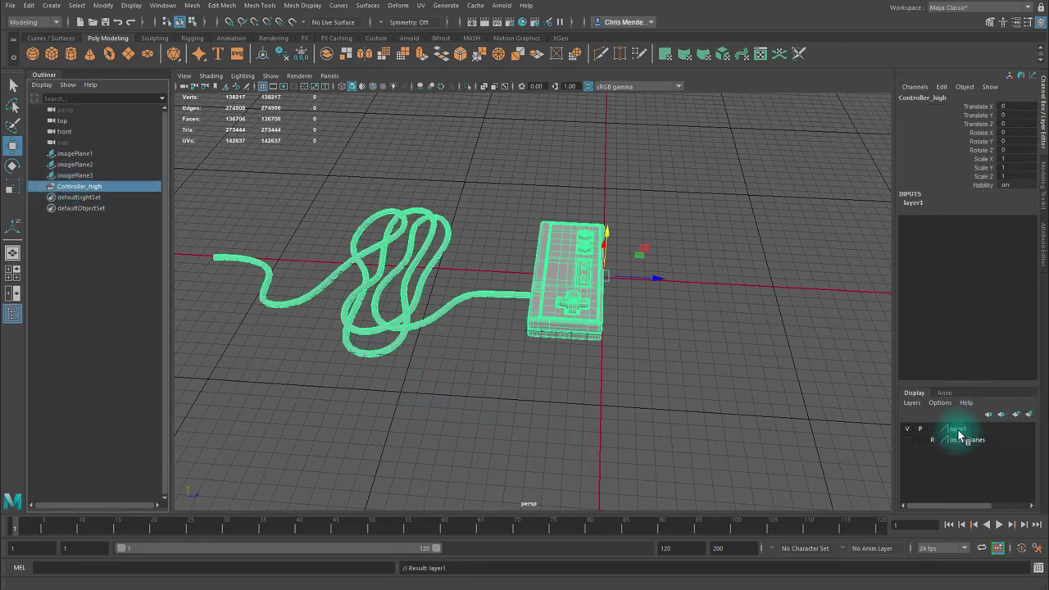
double_click(959, 430)
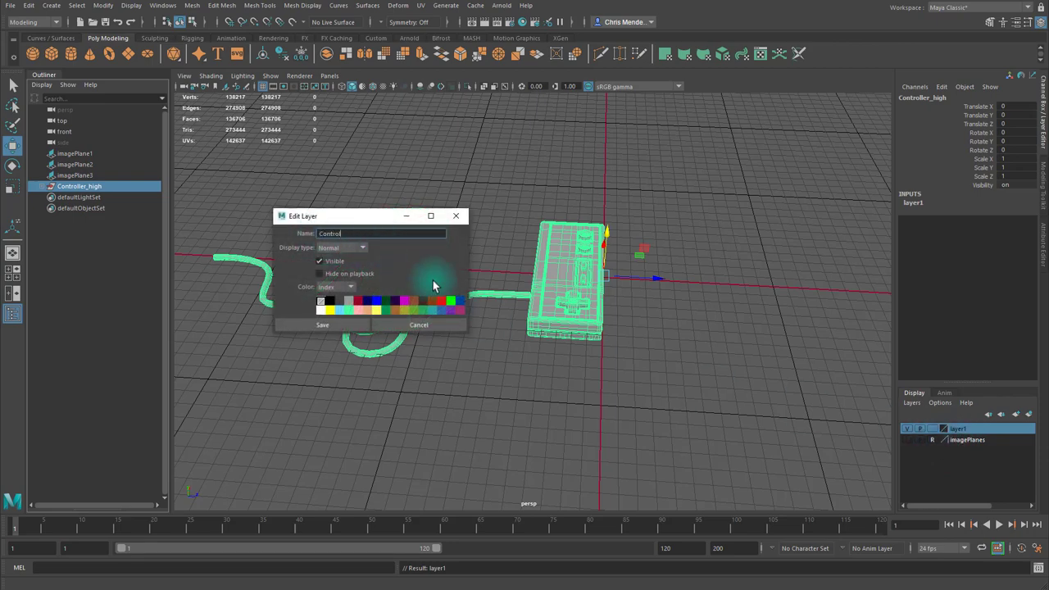
left_click(324, 324)
left_click(373, 304)
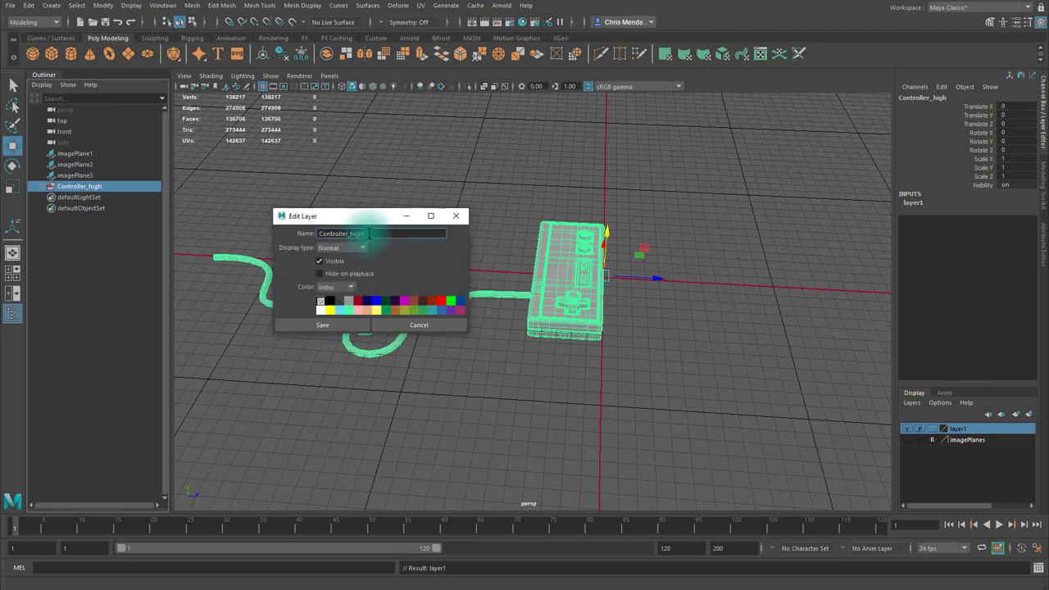
left_click(323, 324)
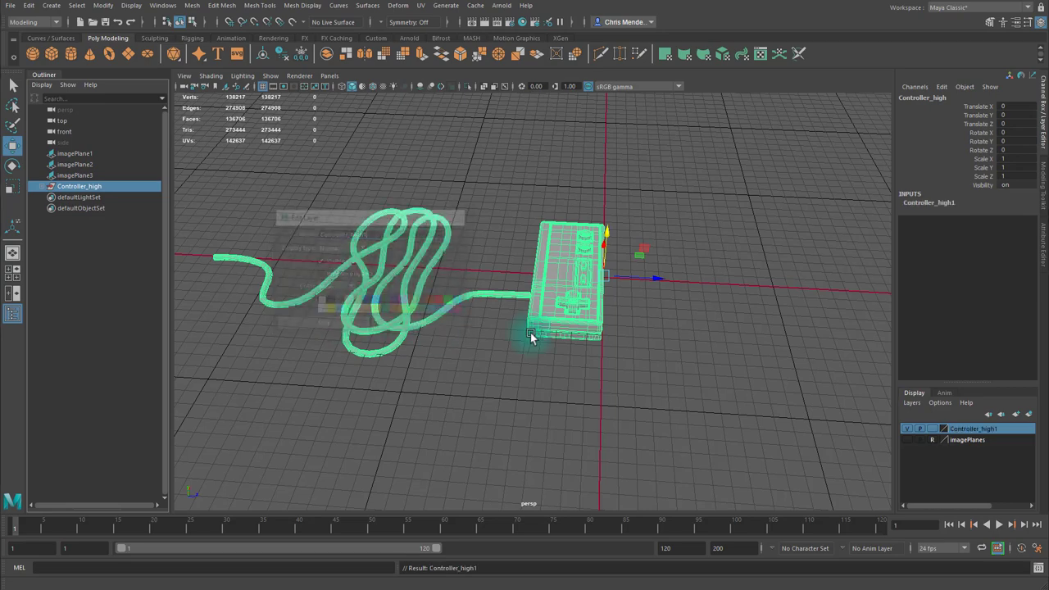
Hide the controller's display layer, clear the selection and switch to the four-view layout.
left_click(912, 430)
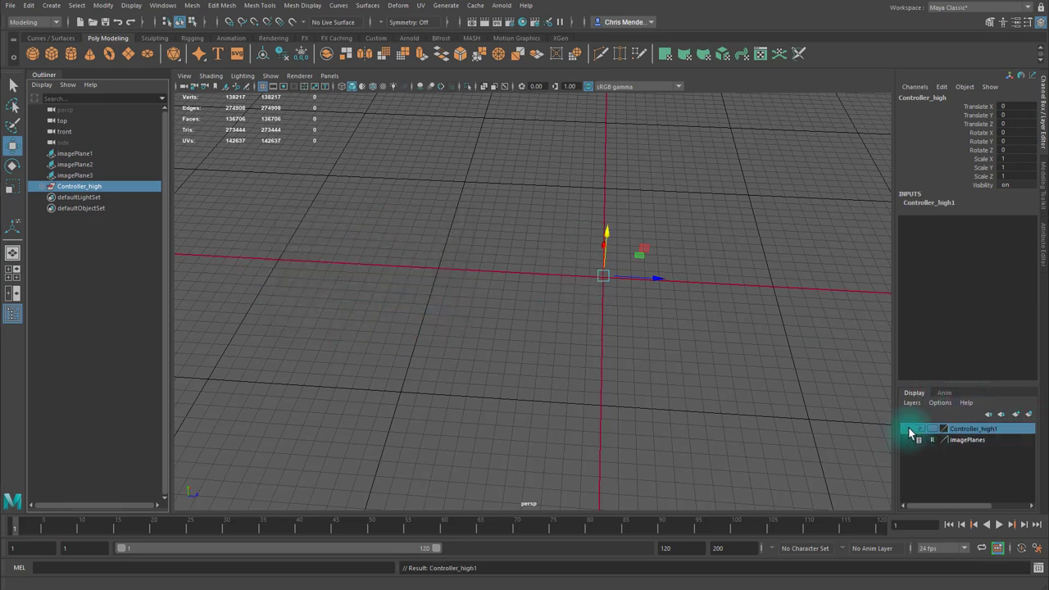
left_click(658, 387)
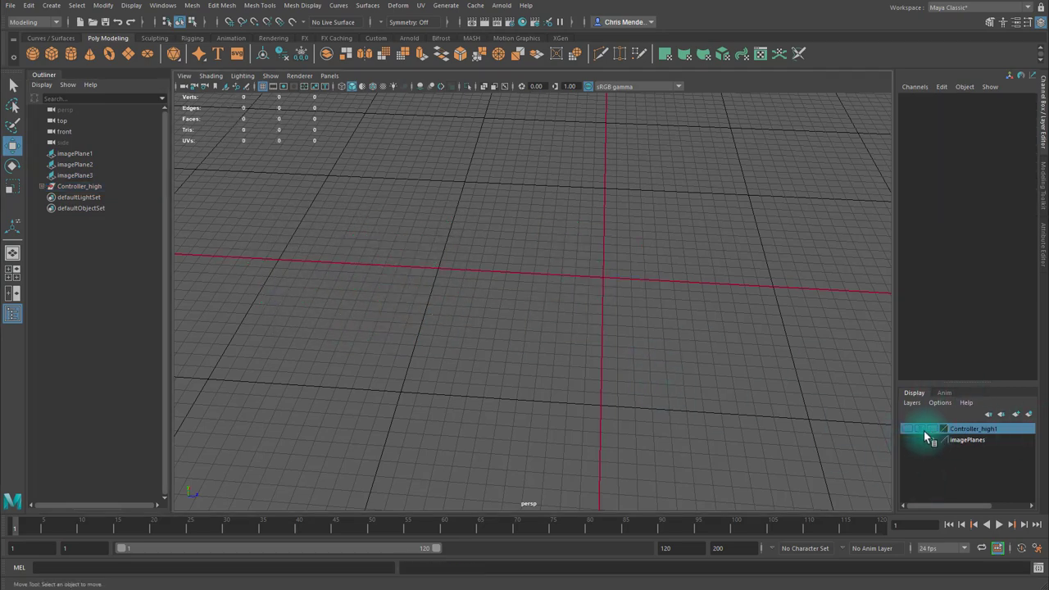
key("space")
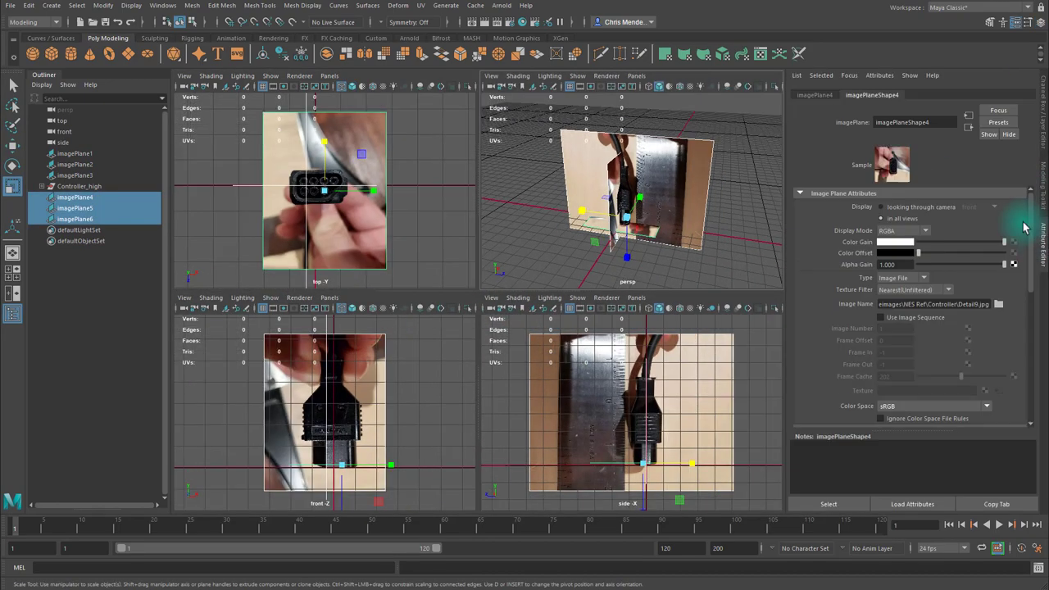
Try displaying imagePlane4 and imagePlane5 only through their cameras and setting imagePlane5's alpha gain to 0.5.
left_click(881, 207)
left_click(603, 396)
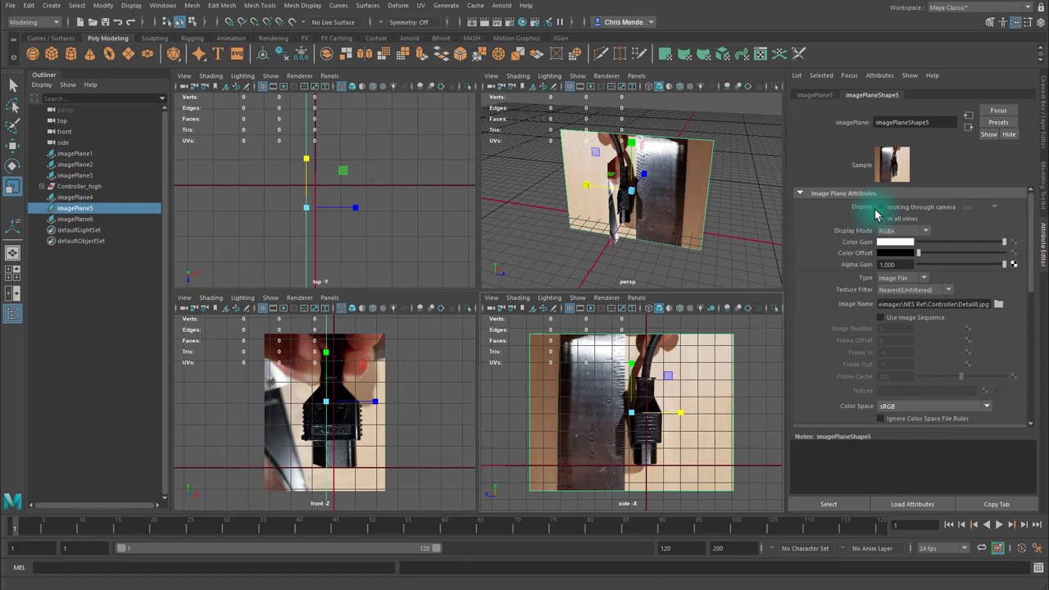
left_click(880, 208)
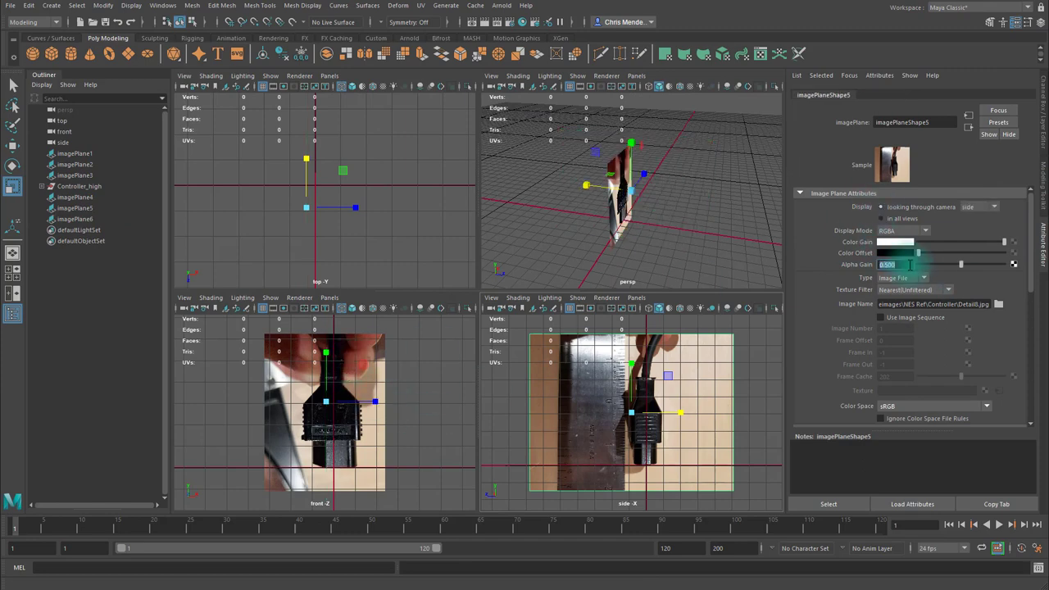
Try setting imagePlane6's alpha gain to 0.5 and displaying it only when looking through its camera.
left_click(372, 340)
left_click(912, 265)
type(".")
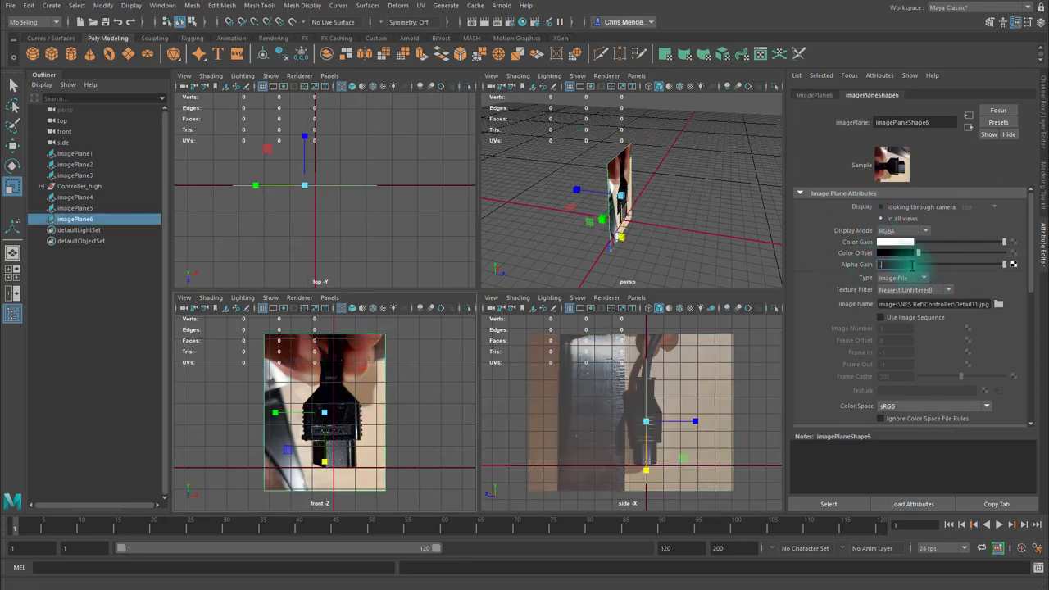
type("5")
key("Return")
left_click(662, 196)
left_click(614, 161)
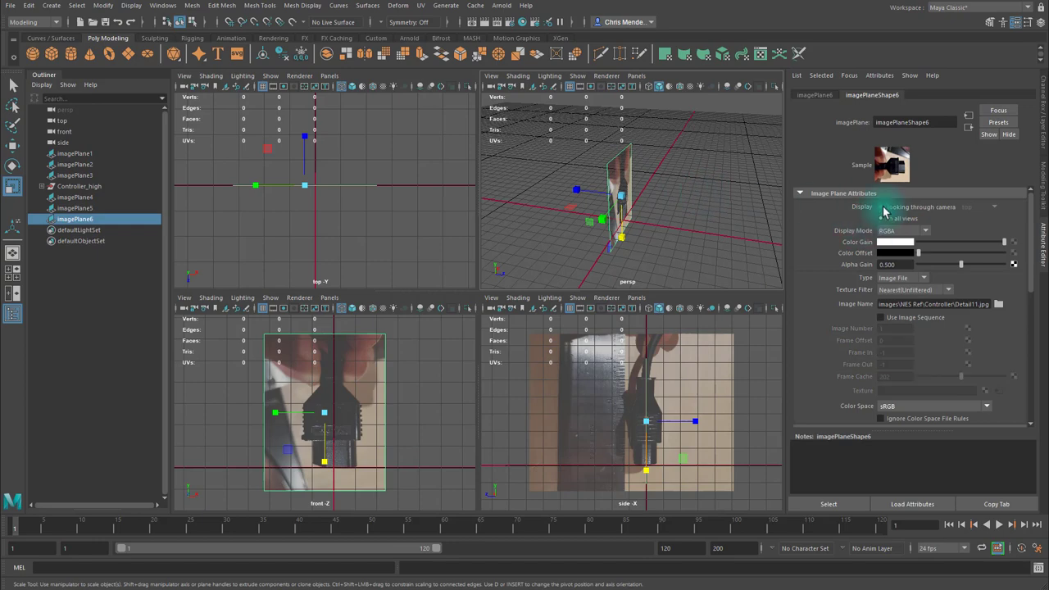
left_click(883, 208)
left_click(698, 252)
Undo the recent display and alpha gain changes on the connector's image planes.
key("ctrl+z")
key("ctrl+z")
key("ctrl+z")
key("ctrl+z")
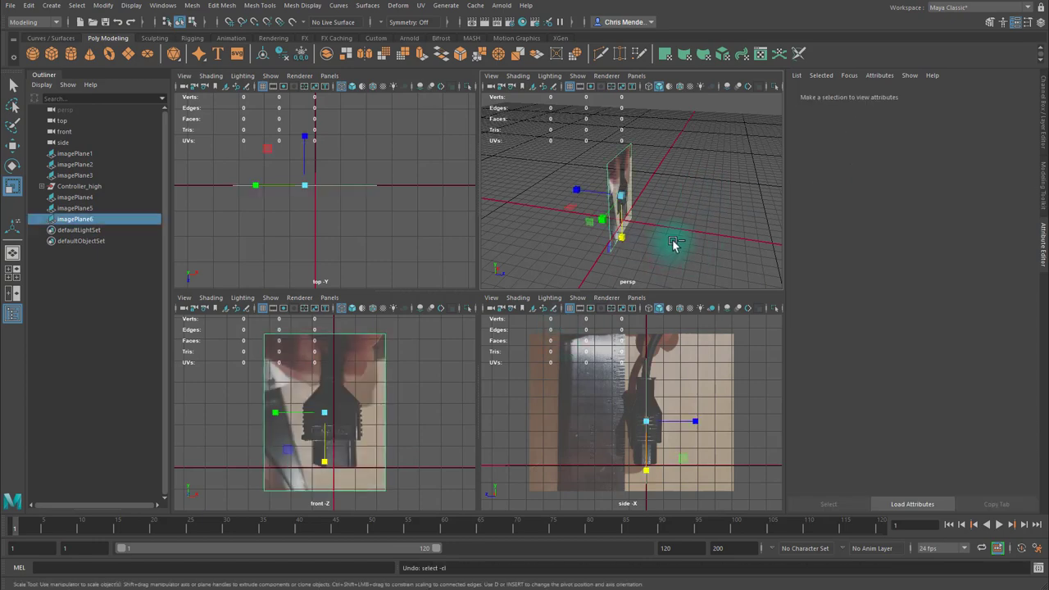
key("ctrl+z")
key("ctrl+z")
key("ctrl+z")
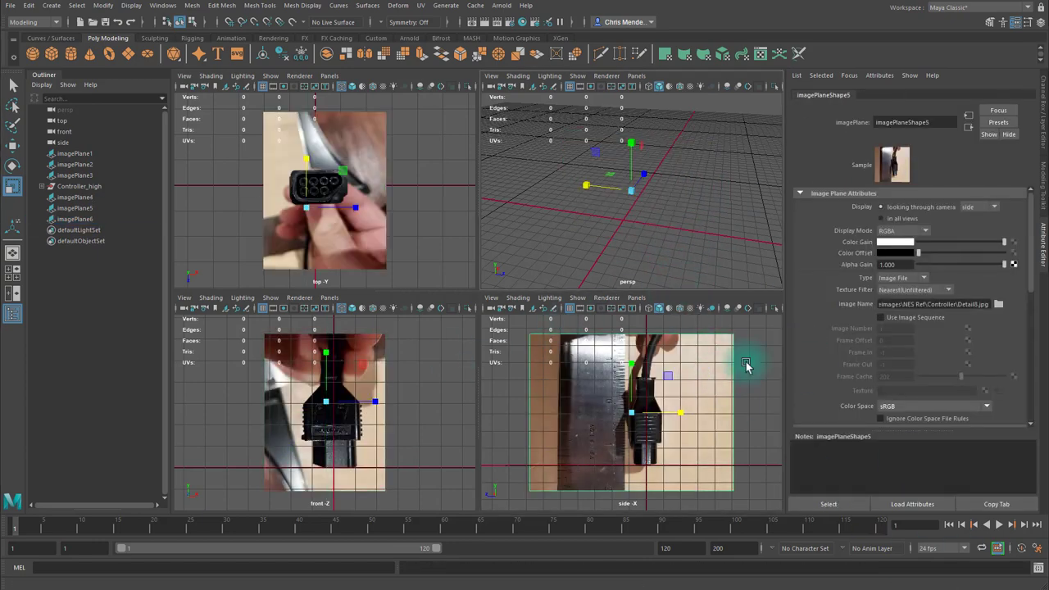
Set the alpha gain of the side, front and top connector image planes to 0.5.
left_click_drag(746, 362, 713, 317)
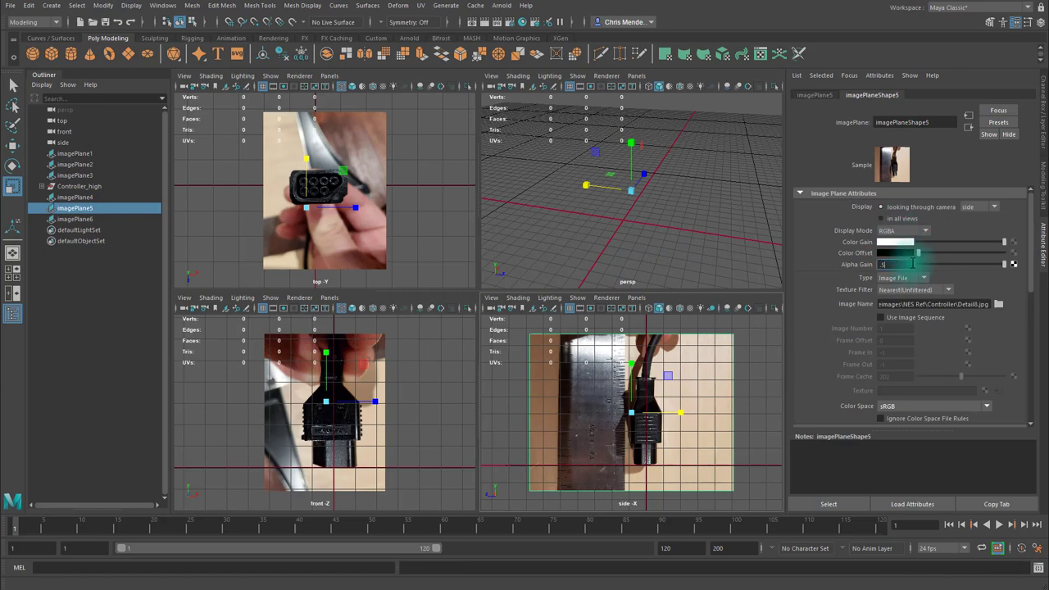
key("Return")
left_click(366, 416)
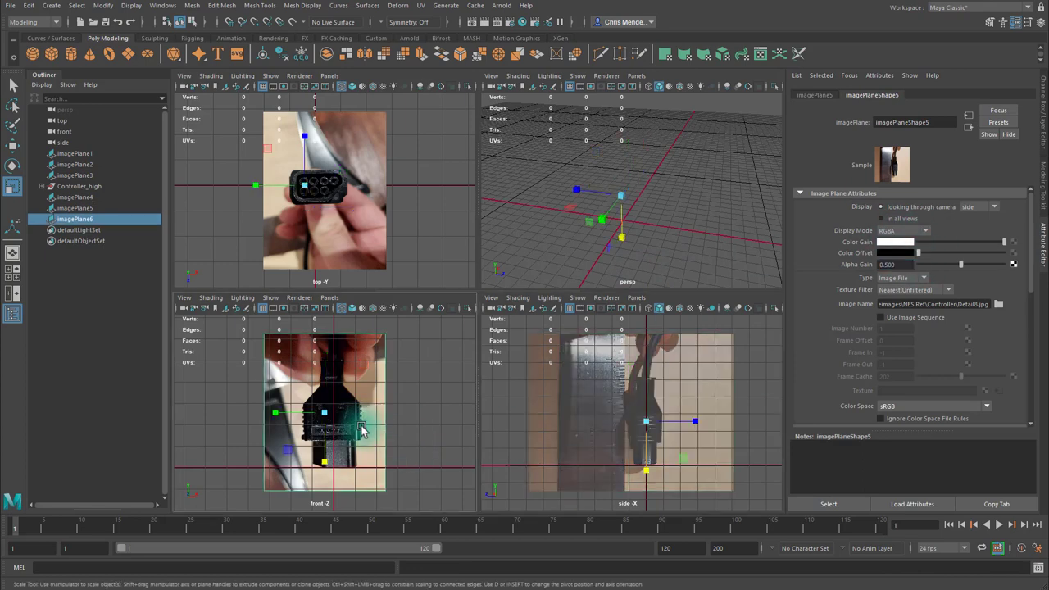
left_click(899, 265)
type(".5")
key("Return")
left_click(380, 188)
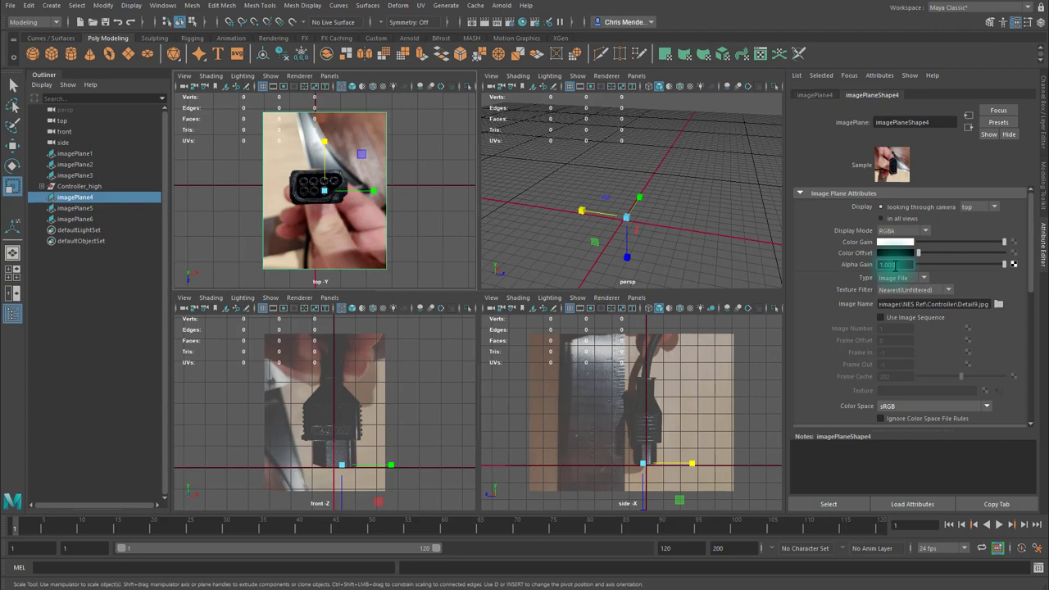
type("0.5")
key("Return")
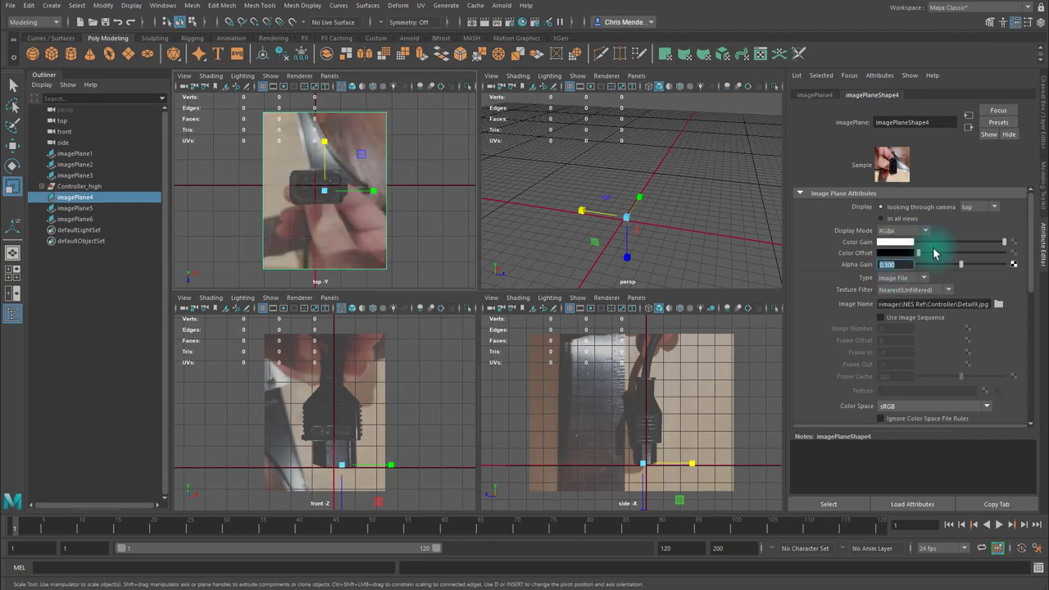
left_click(761, 234)
Create a polygon cube and scale it to about 0.167 × 0.167 × 0.102 to fit the connector tip in the top view.
left_click(51, 53)
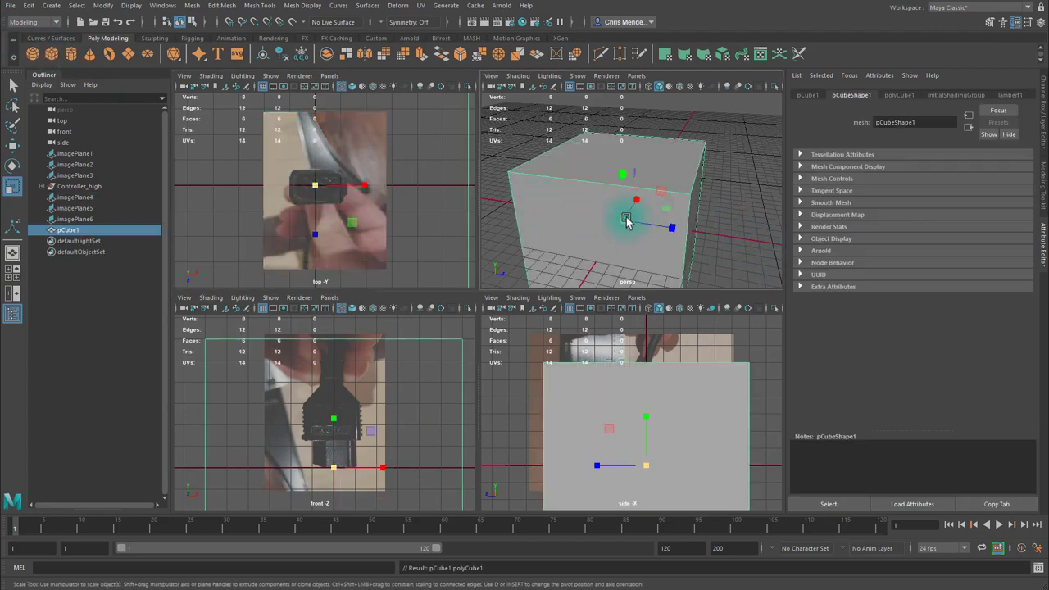
left_click_drag(626, 221, 416, 205)
scroll(335, 187, "up", 5)
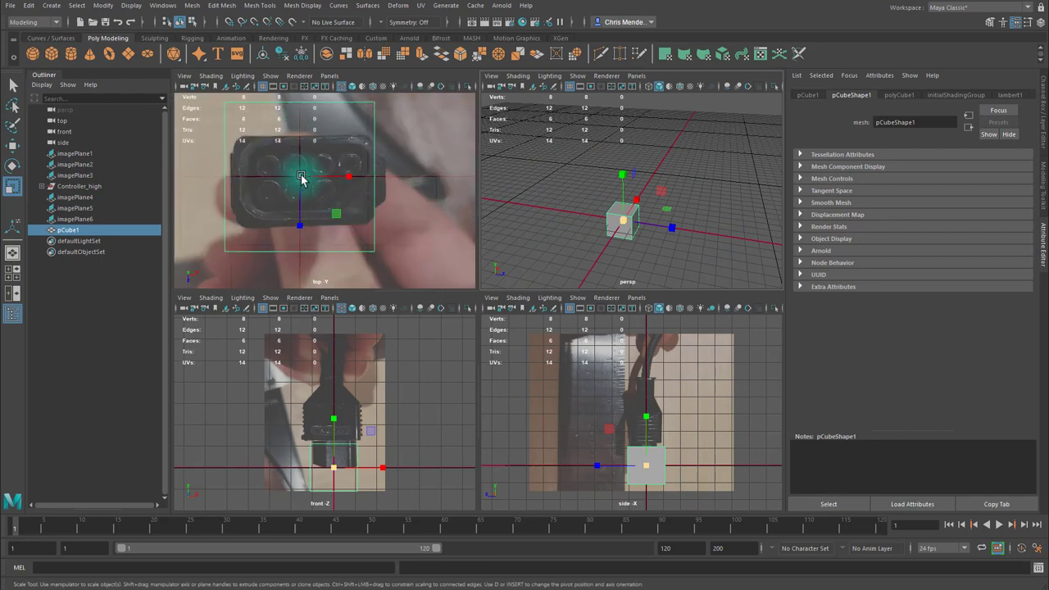
left_click_drag(302, 178, 293, 175)
key("4")
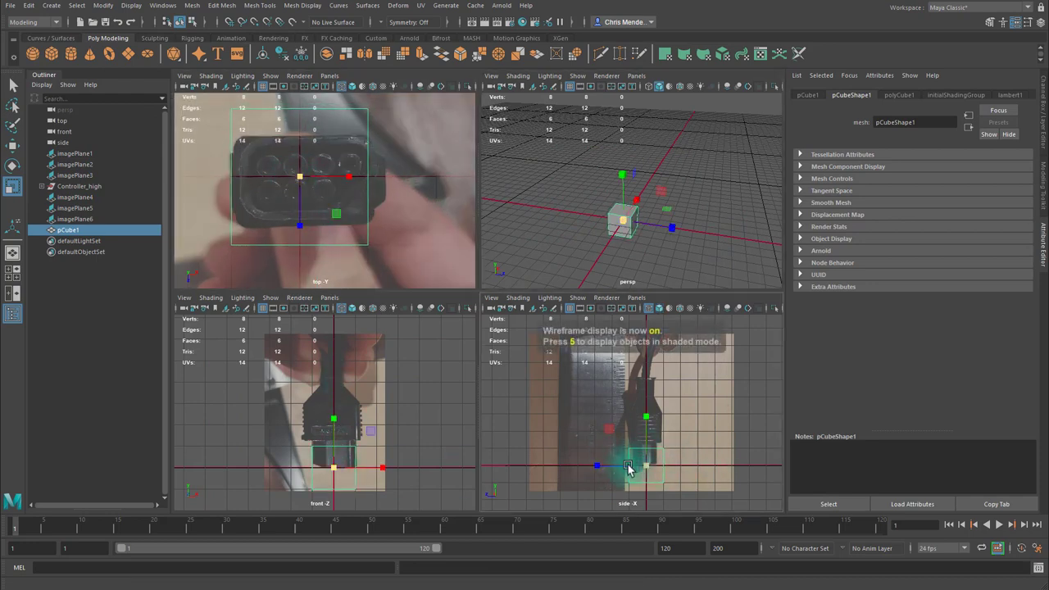
left_click_drag(627, 467, 596, 468)
left_click_drag(300, 225, 299, 226)
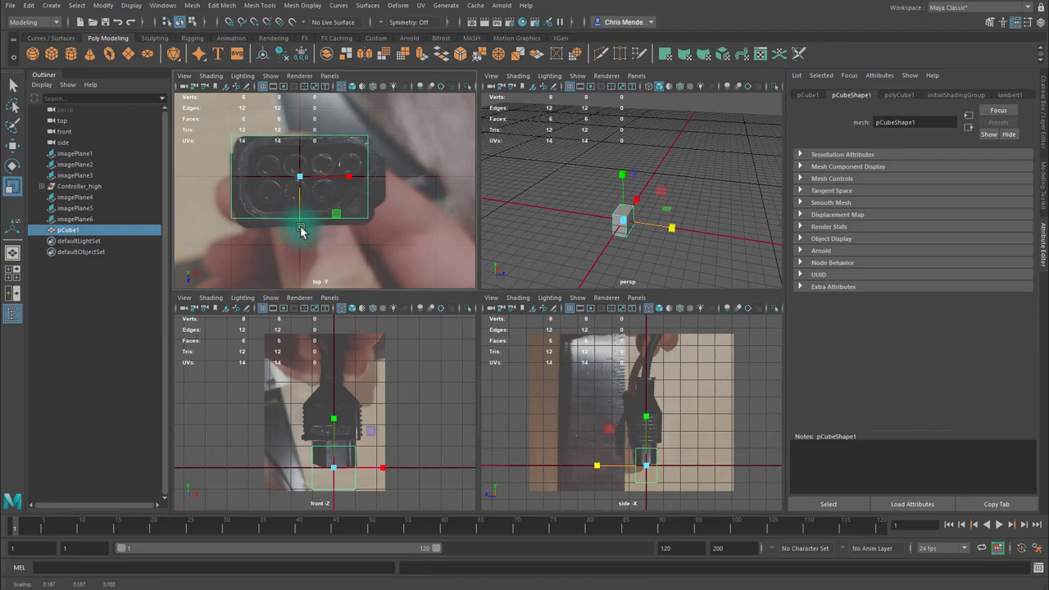
Move the cube sideways and slightly upward to line it up with the connector tip in the reference photos.
key("w")
left_click(359, 177)
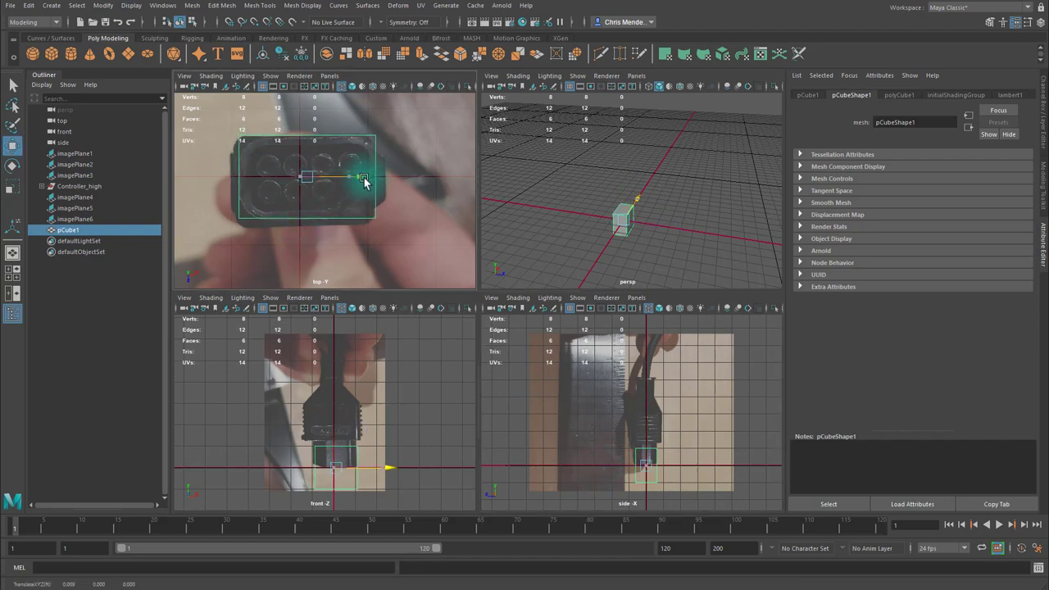
left_click_drag(364, 177, 364, 178)
left_click_drag(337, 411, 337, 407)
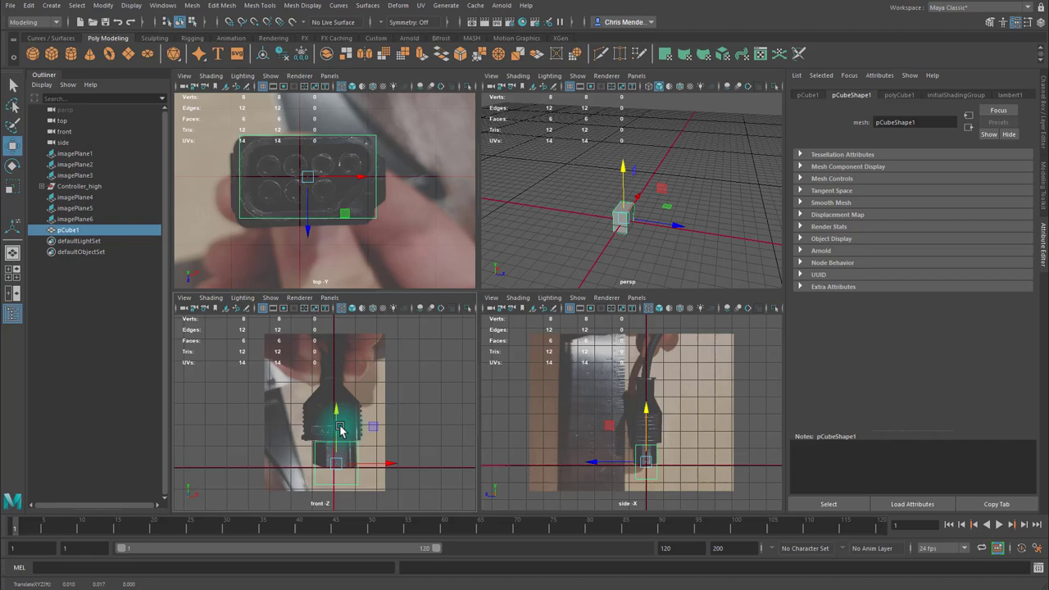
Move the cube's bottom vertices up to the lower end of the connector tip in the front view.
key("r")
right_click_drag(356, 485, 303, 467)
left_click_drag(284, 474, 417, 507)
key("f")
key("w")
scroll(324, 389, "down", 4)
left_click_drag(323, 364, 323, 329)
Align the cube's side and top vertices with the connector tip's outline in the front view.
left_click_drag(313, 388, 267, 317)
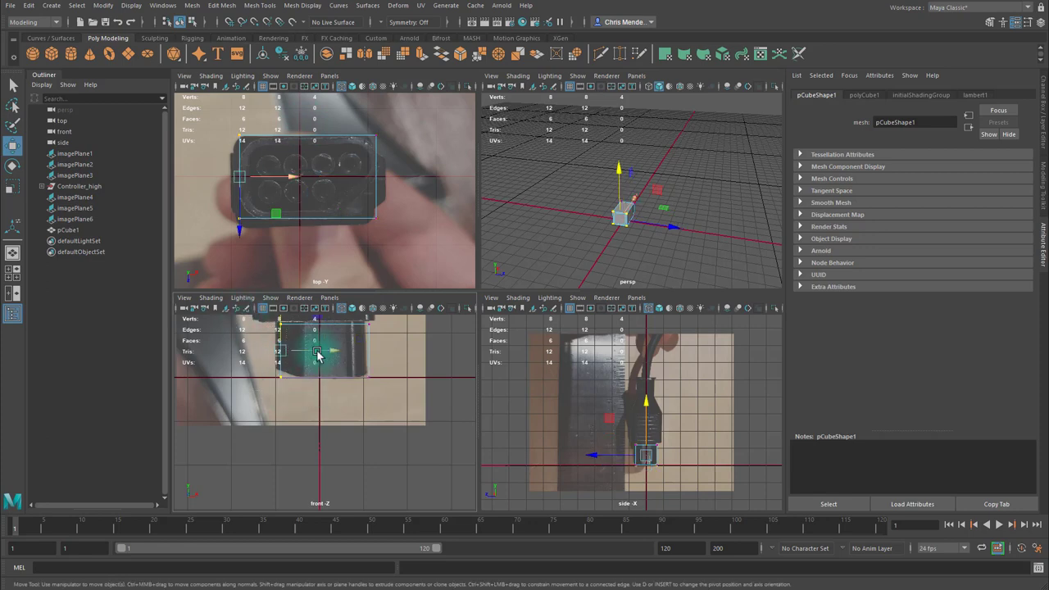
left_click_drag(317, 354, 412, 354)
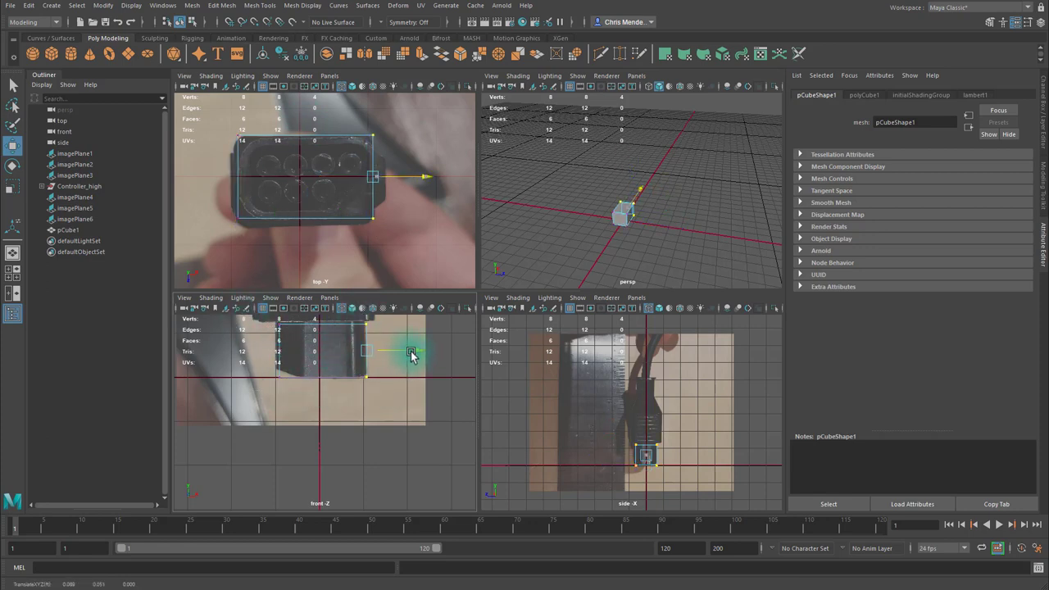
scroll(370, 385, "down", 4)
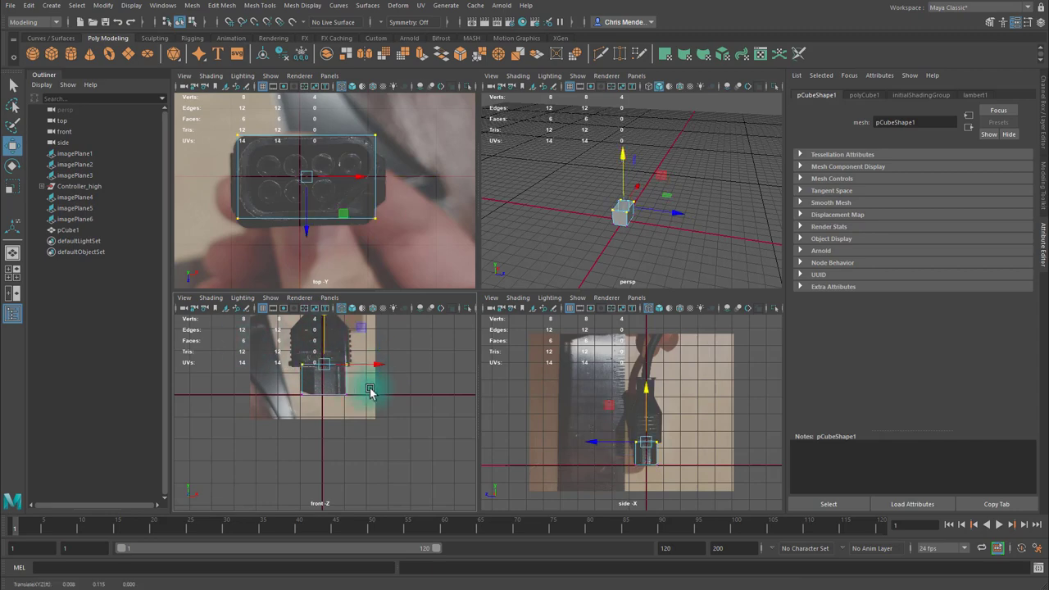
left_click(413, 414)
Create a second polygon cube, scale it down and raise it over the connector's main body in the front view.
left_click(51, 54)
key("r")
scroll(369, 356, "down", 5)
left_click_drag(324, 358, 308, 366)
left_click_drag(327, 407, 284, 416)
key("w")
left_click_drag(324, 354, 324, 331)
Scale and move the second cube to fit the width and lower edge of the connector's main body in the front view.
key("space")
key("r")
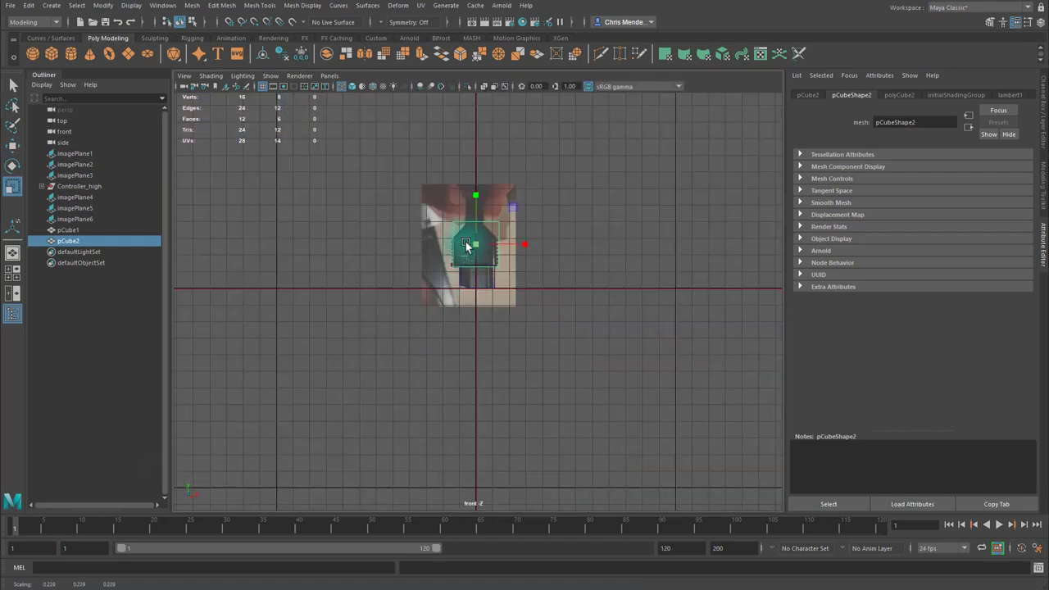
key("f")
key("w")
scroll(531, 305, "down", 3)
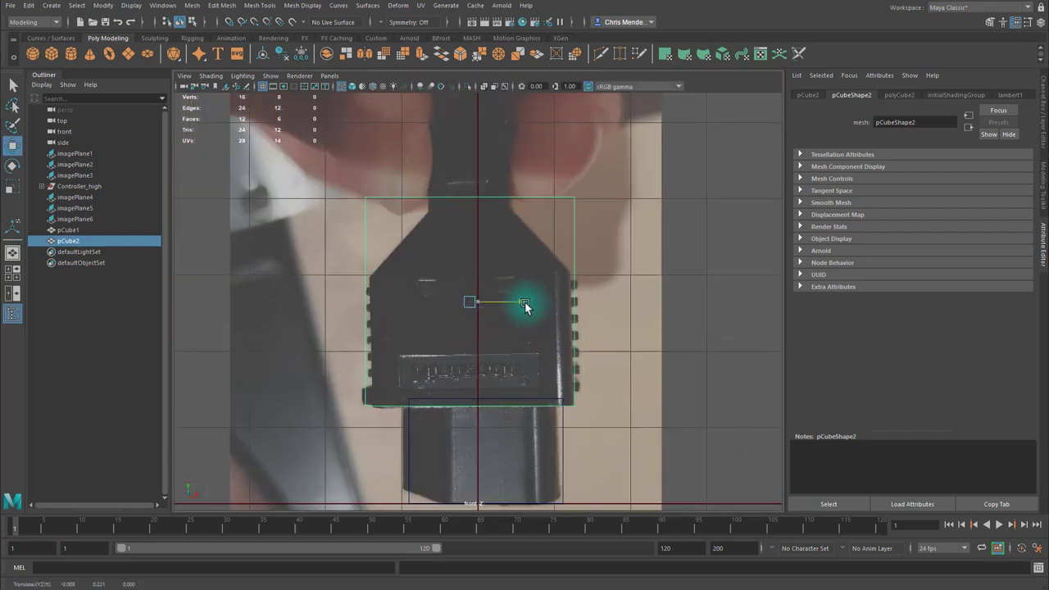
key("r")
left_click_drag(477, 303, 475, 303)
key("w")
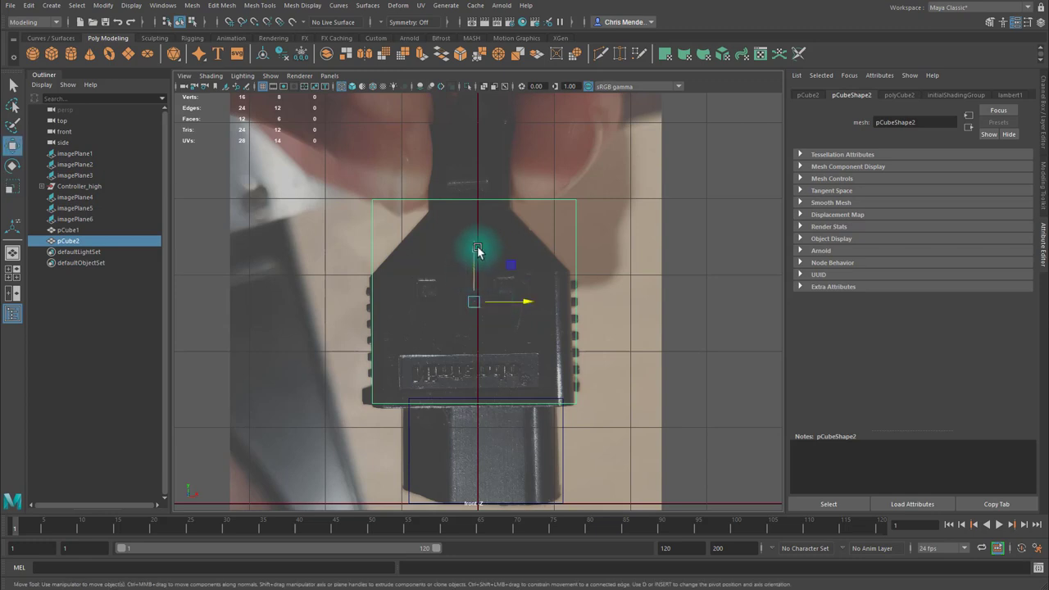
left_click_drag(476, 247, 496, 270)
Rotate the front reference image plane slightly to straighten the connector and shift it sideways to line up with the cubes.
scroll(532, 255, "down", 2)
left_click(587, 246)
key("e")
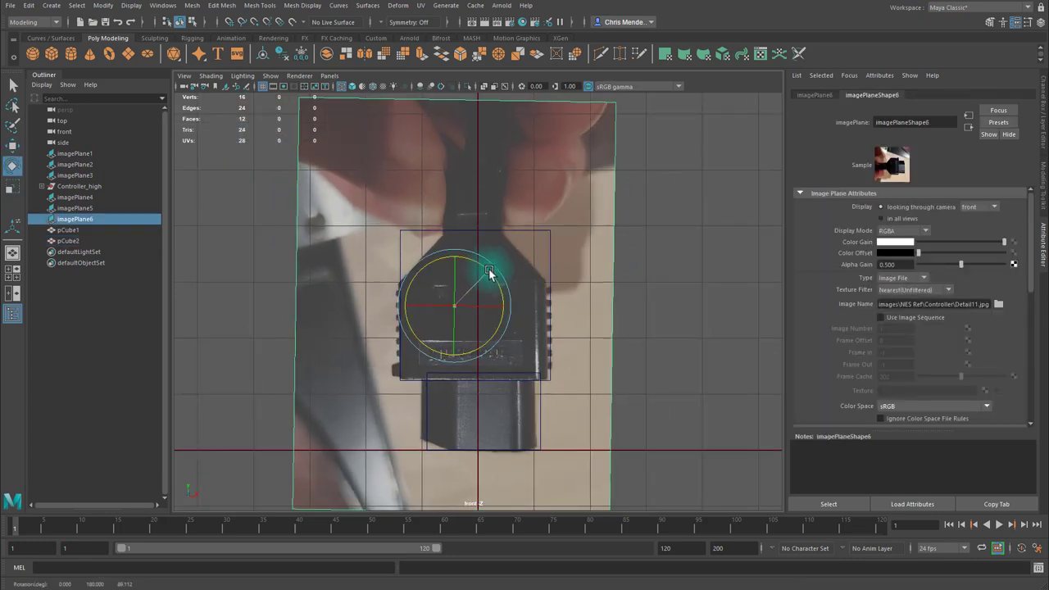
key("w")
left_click_drag(508, 305, 525, 308)
scroll(538, 317, "up", 2)
Scale the second cube to the connector body's width in the front view and to its depth in the side view.
left_click(513, 326)
key("r")
key("ctrl+shift+x")
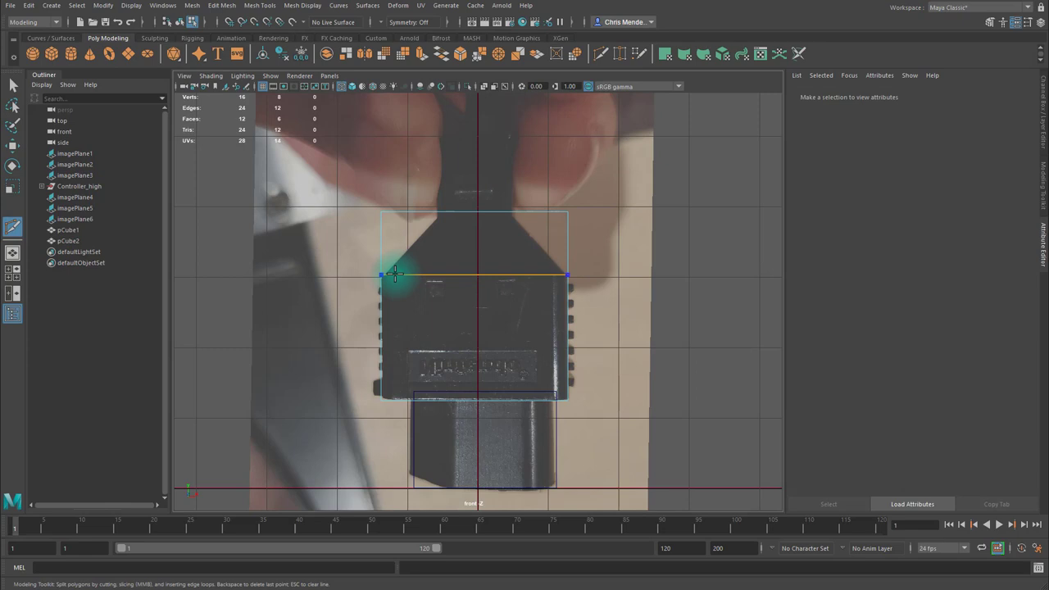
key("space")
key("space")
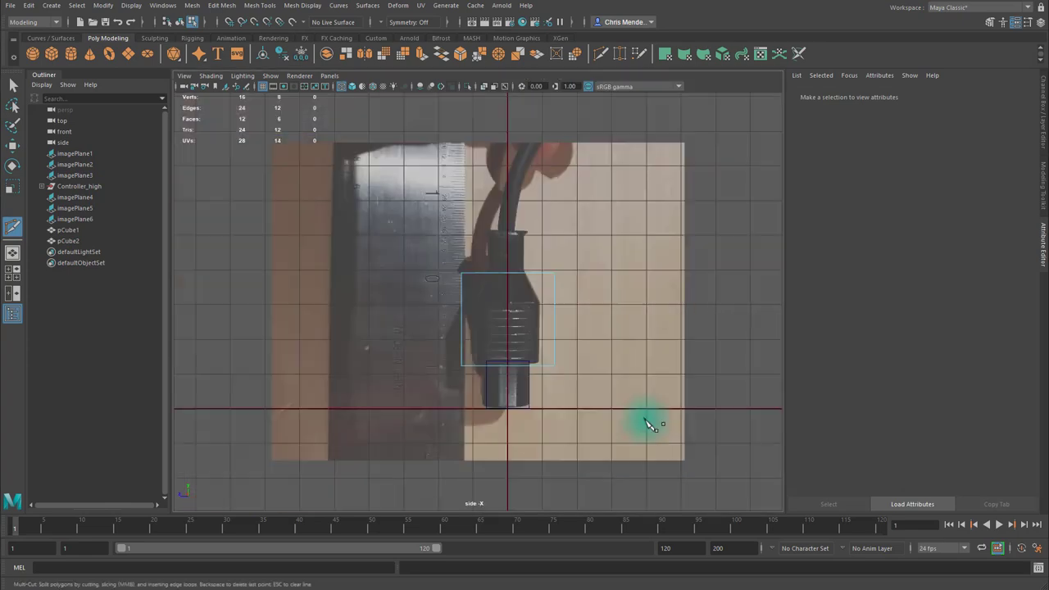
key("q")
left_click(465, 279)
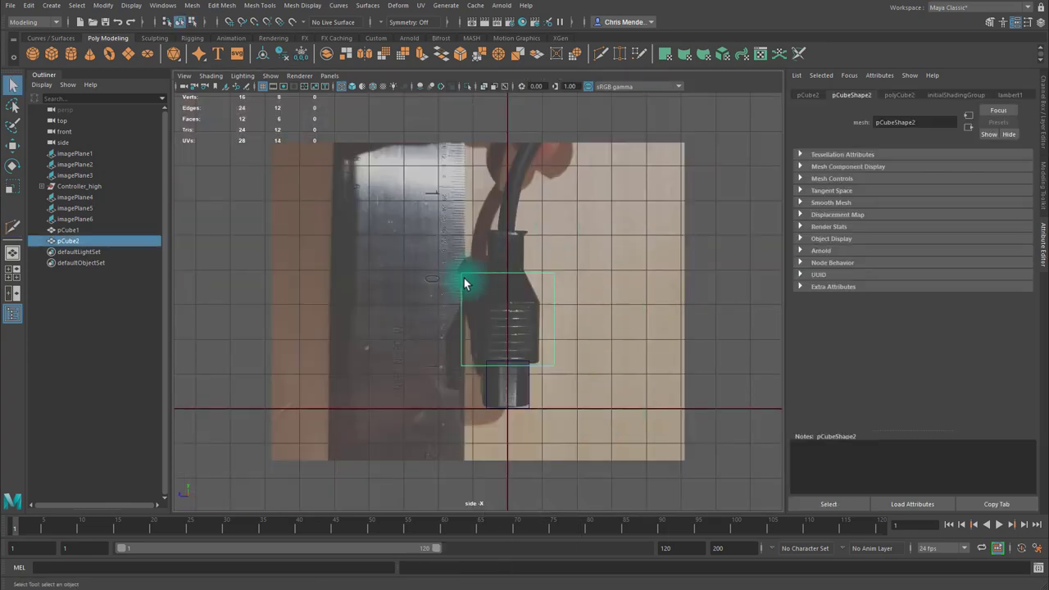
key("r")
mouse_move(486, 341)
left_mouse_down()
mouse_move(463, 322)
mouse_move(475, 322)
left_mouse_up()
scroll(475, 322, "up", 5)
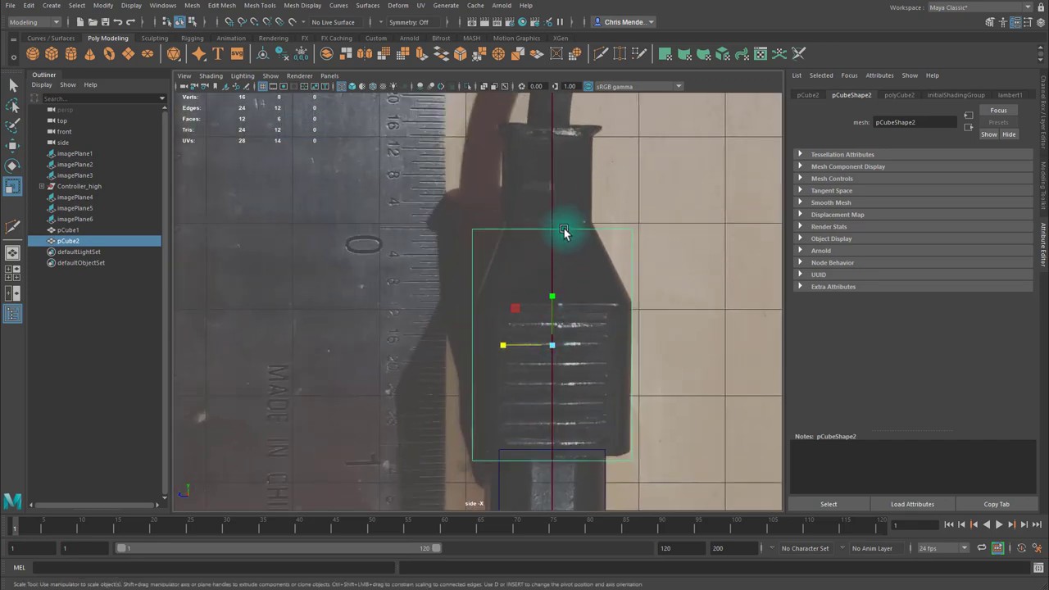
Raise the second cube's top vertices to the upper end of the connector's neck in the side view.
right_click_drag(537, 236, 502, 231)
key("q")
right_click_drag(496, 226, 477, 231)
right_click_drag(478, 228, 425, 226)
left_click_drag(424, 222, 714, 262)
key("w")
left_click_drag(546, 175, 562, 72)
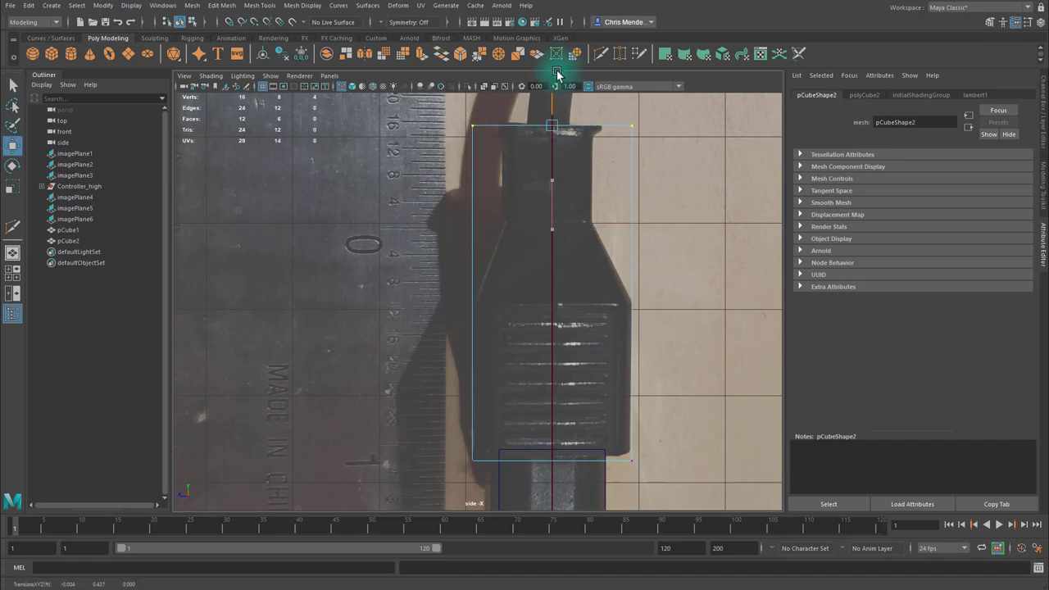
Insert two edge loops around the second cube, at the top of the ribbed section and at the base of the neck.
key("space")
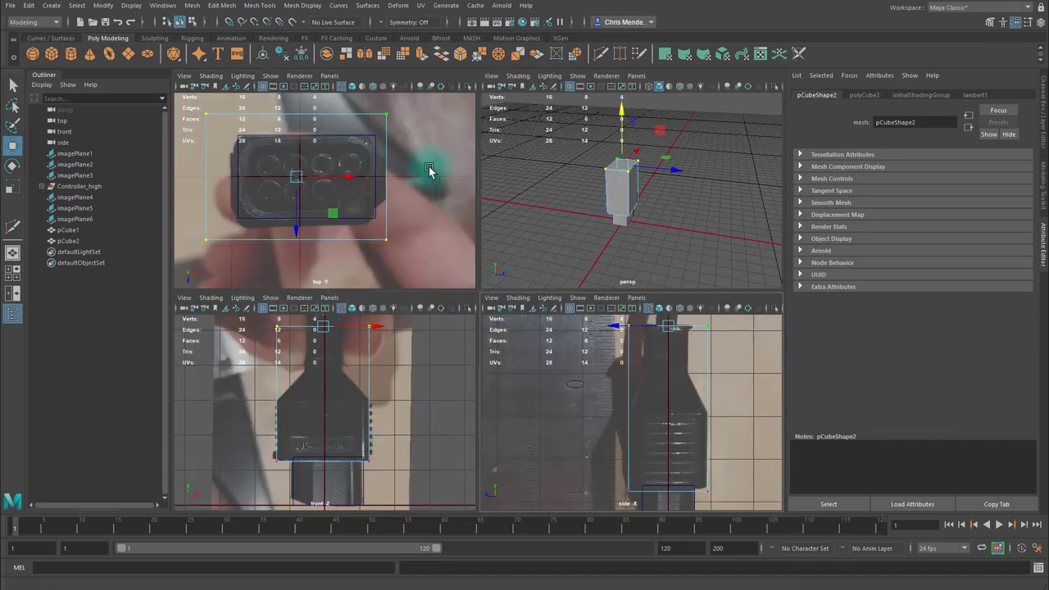
scroll(654, 426, "down", 2)
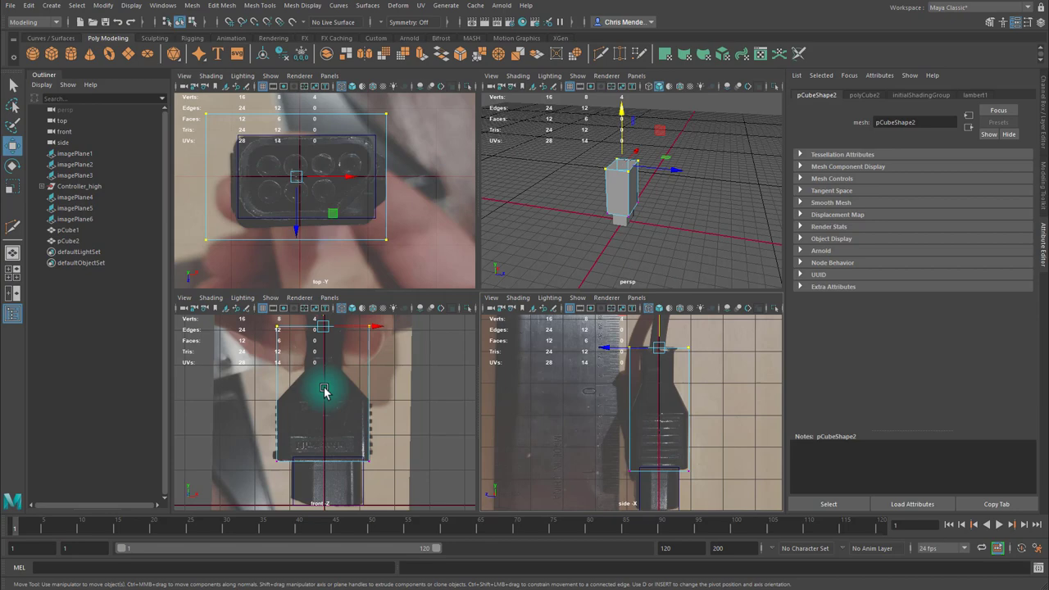
key("ctrl+shift+x")
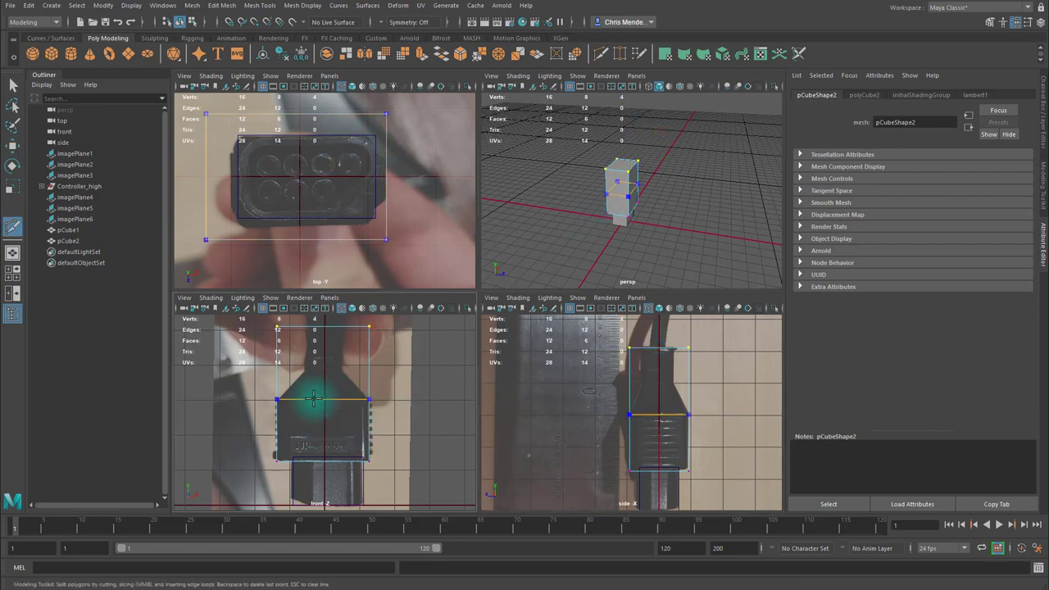
key("space")
left_click(569, 363, "ctrl")
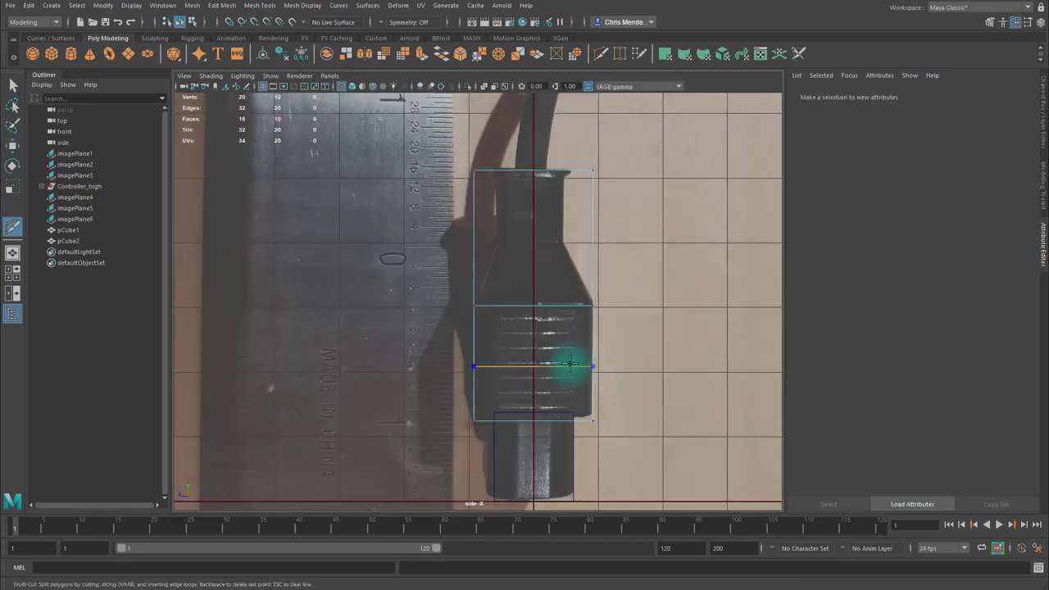
left_click(475, 241)
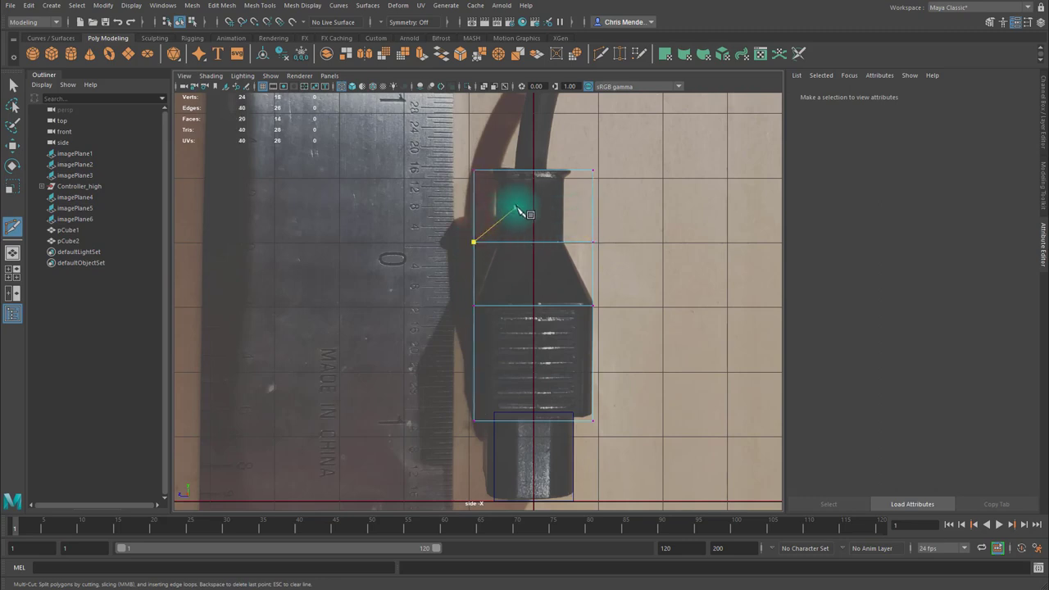
Scale the top vertices and the neck-base vertices inward to match the neck's width in the side view.
key("q")
left_click_drag(700, 213, 446, 151)
key("r")
left_click_drag(533, 172, 495, 176)
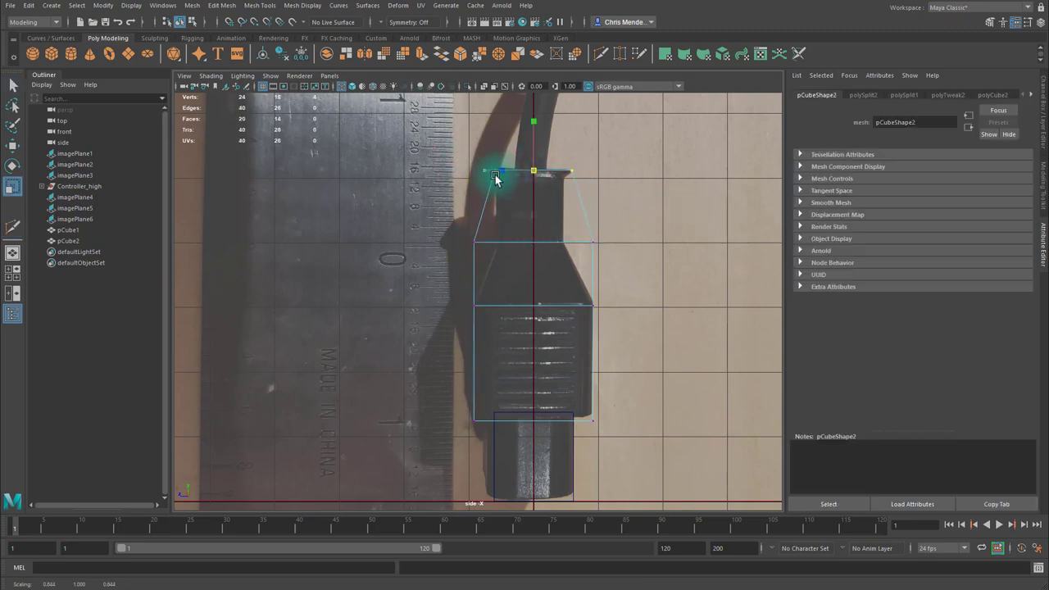
left_click_drag(457, 232, 603, 254)
left_click_drag(534, 244, 507, 235)
Snap the neck-base vertices on both sides into line with the top vertices in the side view.
key("w")
left_click(443, 242)
key("v")
middle_click_drag(500, 197, 498, 182)
left_click_drag(562, 223, 593, 258)
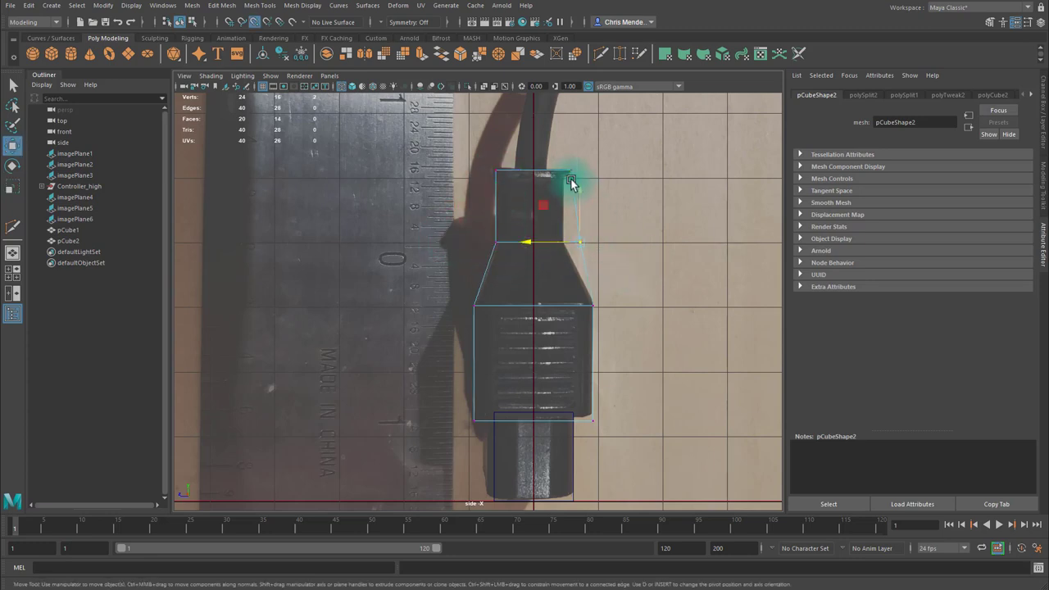
key("v")
middle_click_drag(572, 180, 551, 166)
Insert an edge loop just below the neck's top rim and scale its vertices inward to form a flared lip.
key("ctrl+shift+x")
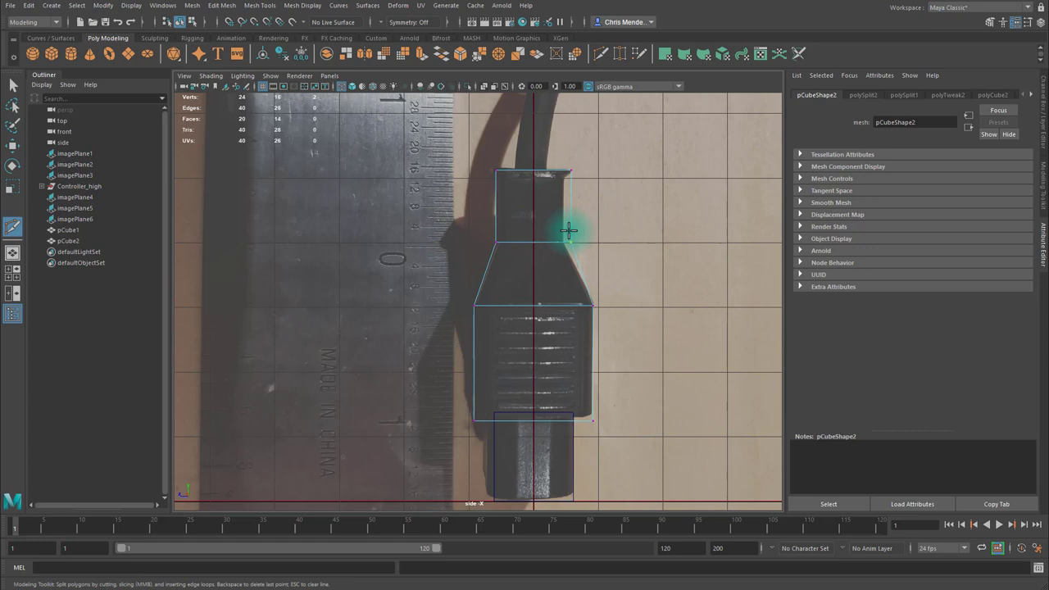
left_click(498, 176, "ctrl")
key("q")
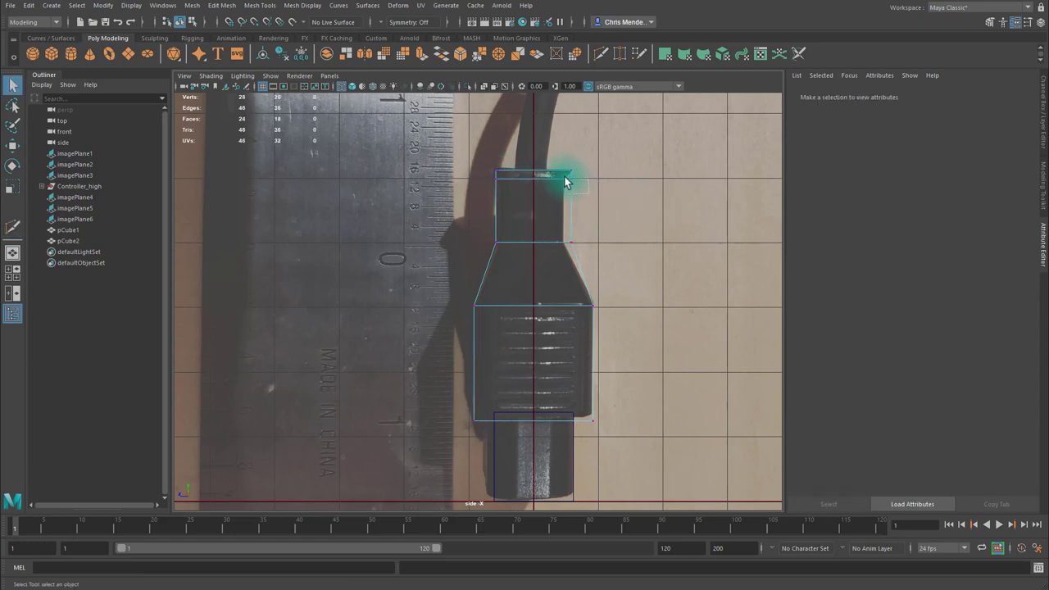
left_click_drag(599, 170, 480, 185)
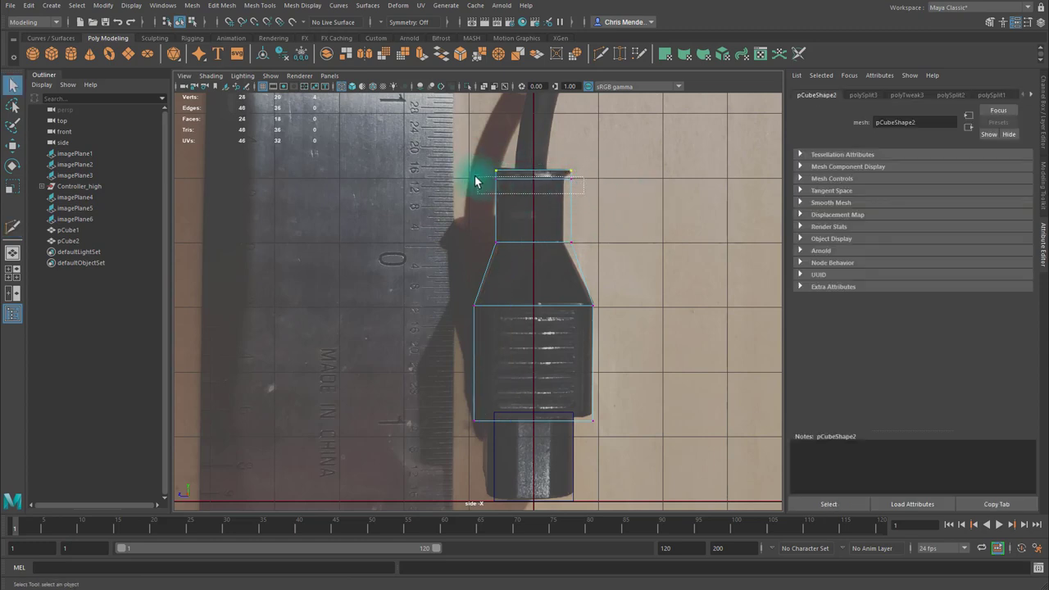
key("r")
left_click(487, 180)
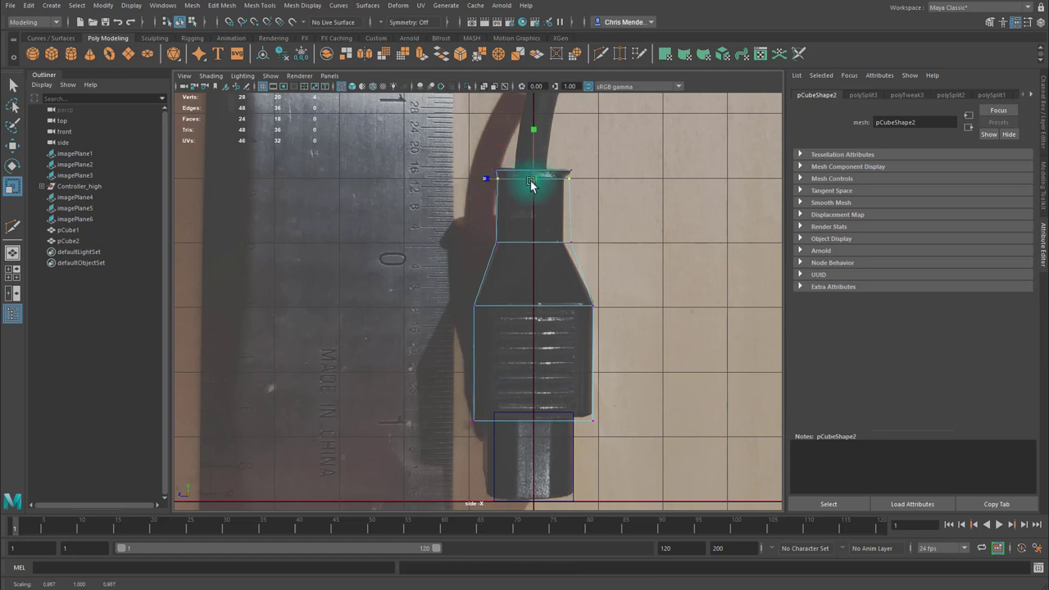
Snap the neck-base vertices into line below the lip's inner vertices and raise the bottom vertices to the ribbed section's lower end.
left_click_drag(551, 227, 601, 271)
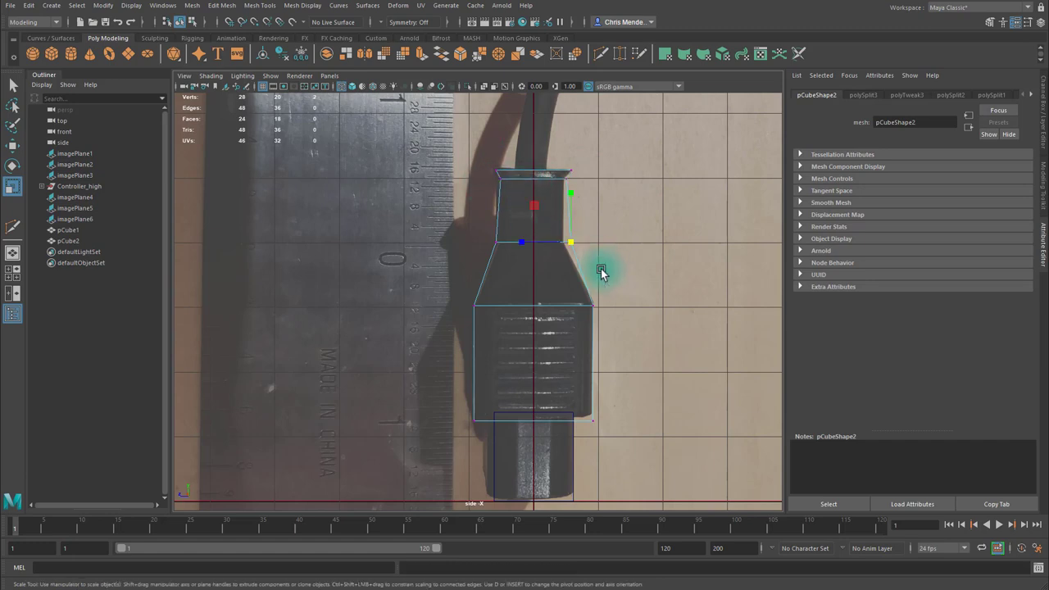
key("w")
left_click(519, 244)
key("v")
key("ctrl+z")
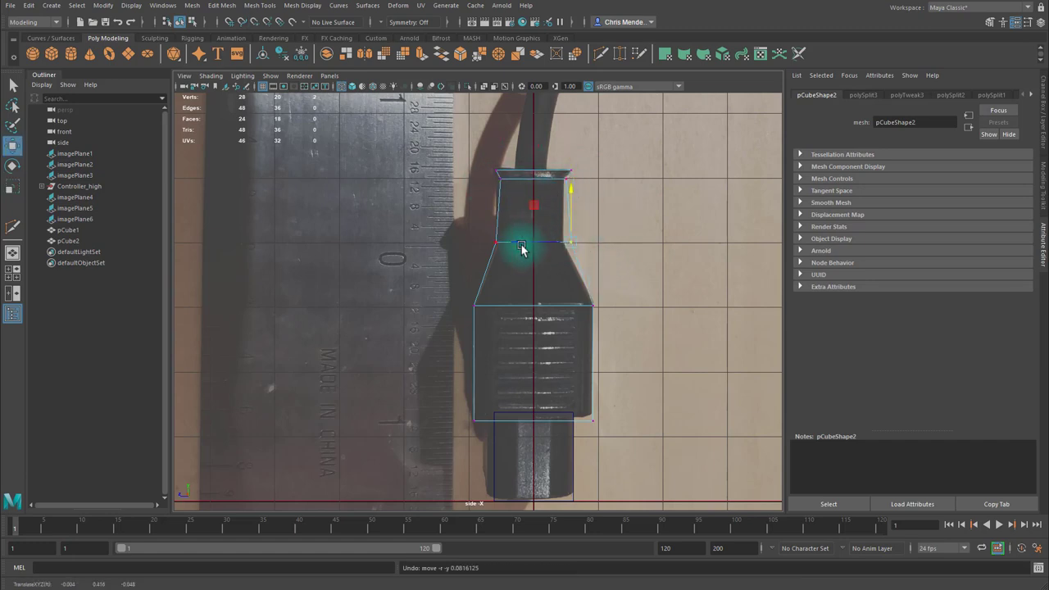
left_click(520, 243)
key("v")
middle_click_drag(622, 213, 569, 191)
left_click_drag(481, 226, 512, 255)
key("v")
middle_click_drag(515, 204, 507, 189)
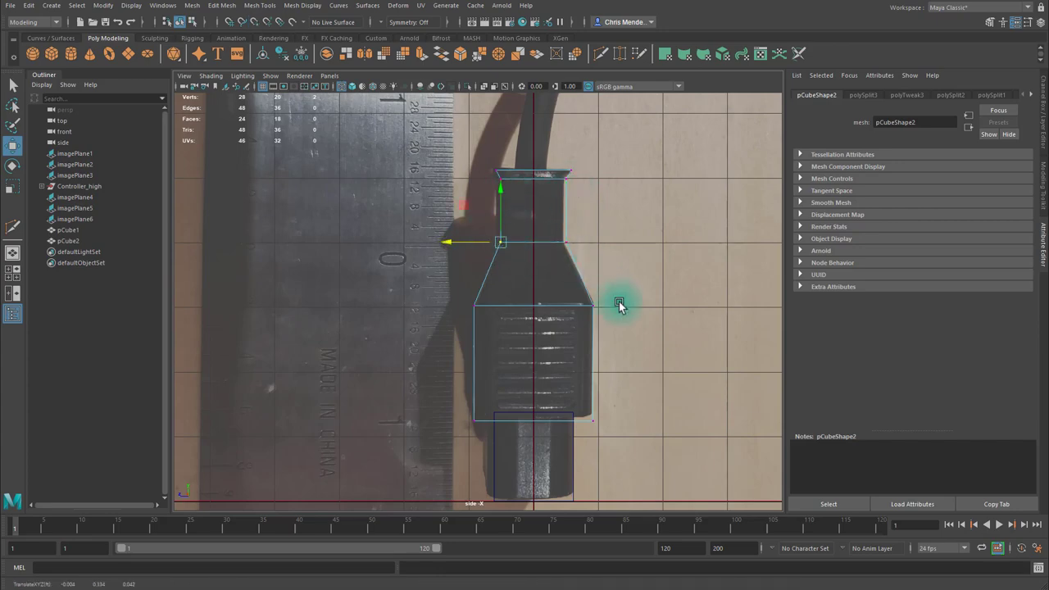
left_click_drag(641, 454, 399, 408)
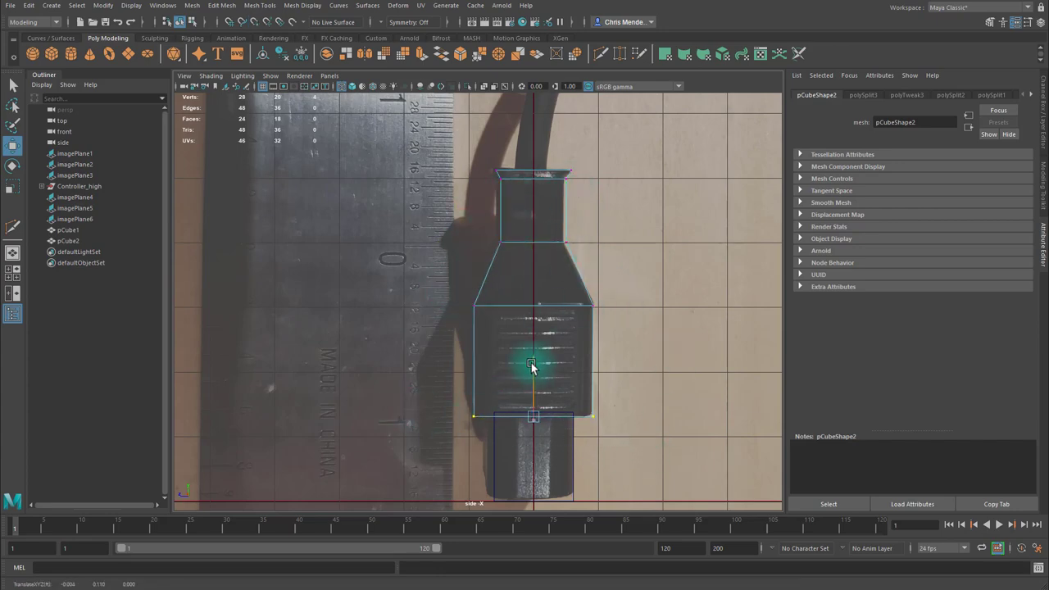
Scale the lip vertices and the neck-base vertices inward to match the neck's width in the front view.
key("space")
key("space")
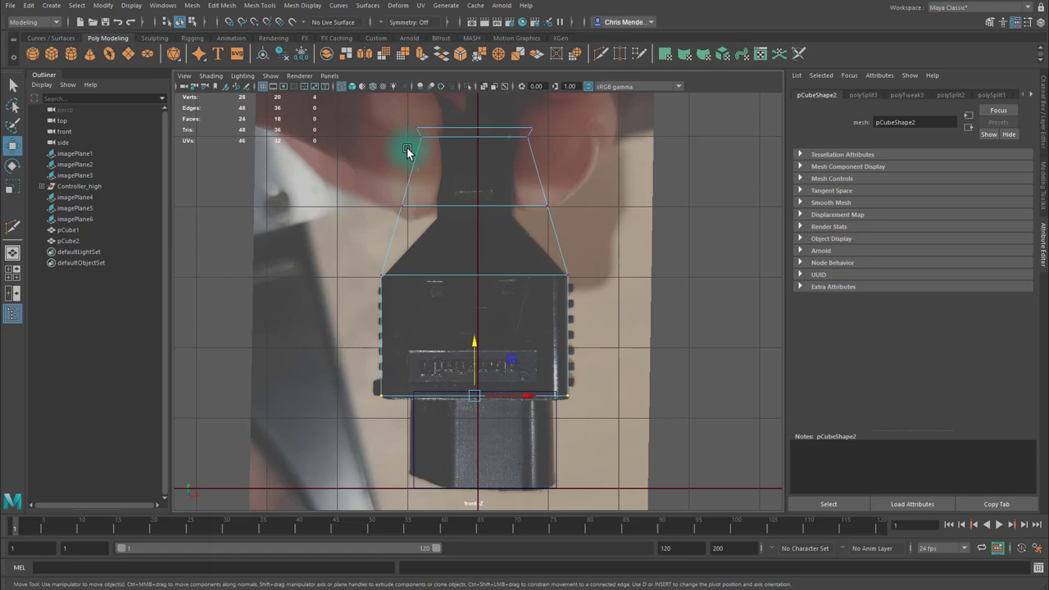
key("space")
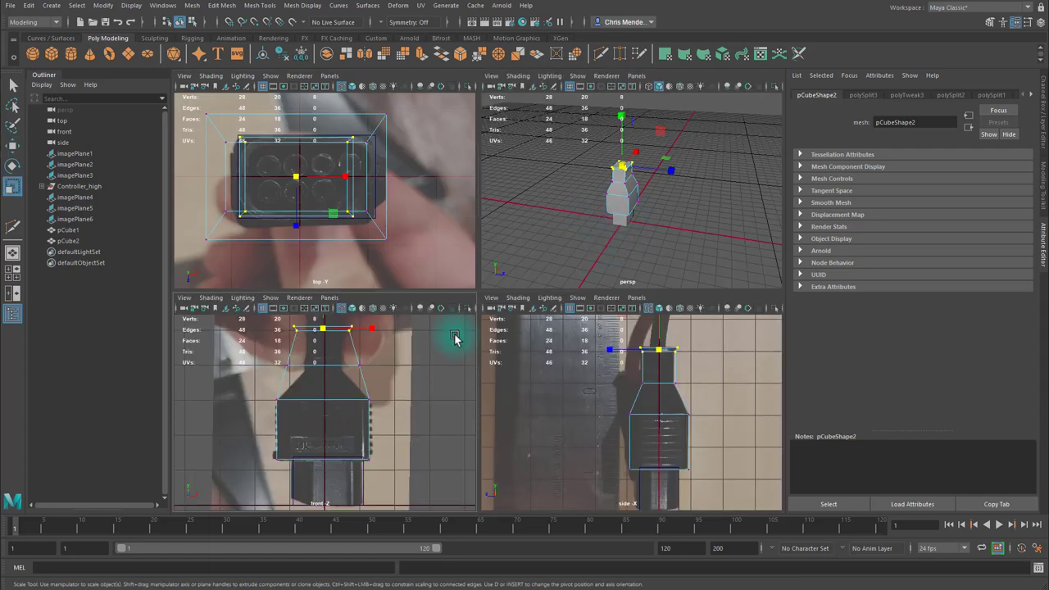
left_click_drag(383, 330, 357, 330)
left_click_drag(279, 377, 402, 357)
left_click_drag(372, 365, 351, 364)
key("f")
scroll(389, 374, "down", 4)
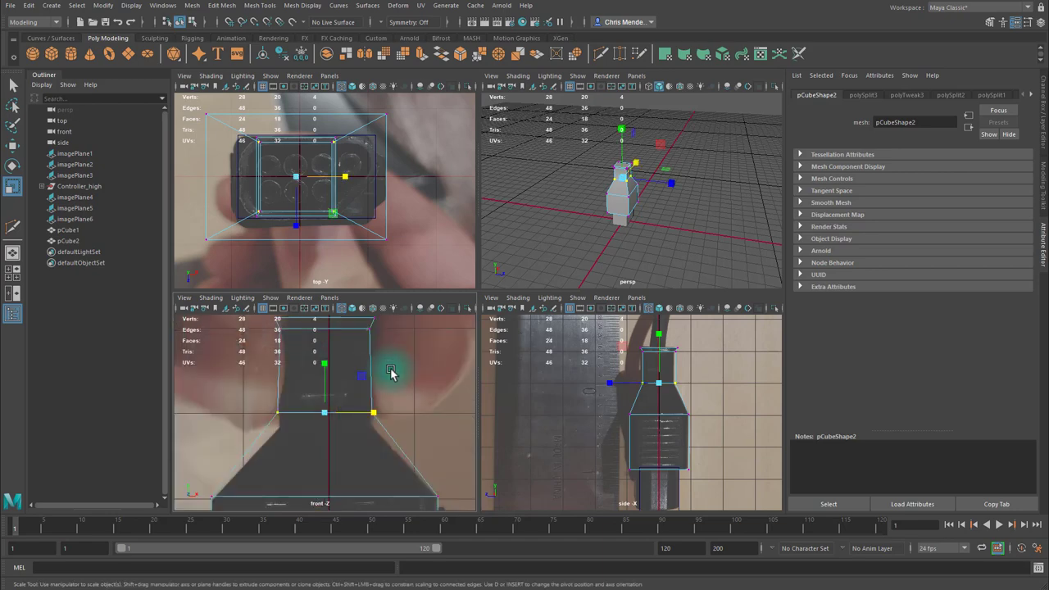
Align the neck-base vertices on both sides with the lip's inner vertices so the neck is straight in the front view.
key("space")
left_click_drag(415, 325, 444, 291)
key("w")
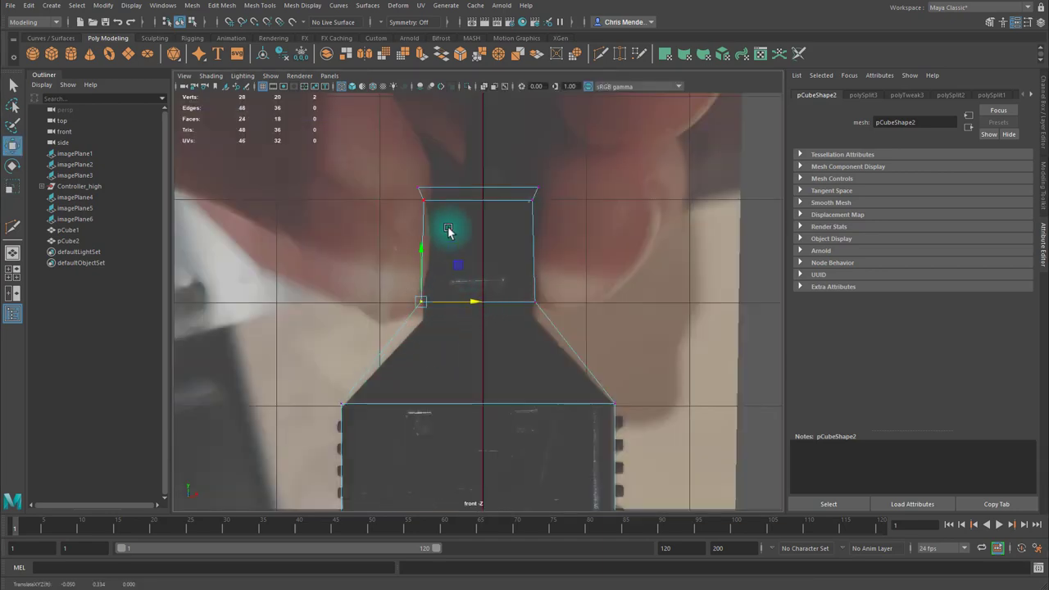
left_click_drag(557, 317, 526, 205)
Lower the neck-base vertices slightly to where the connector's sloped shoulders begin in the front view.
left_click_drag(405, 283, 566, 322)
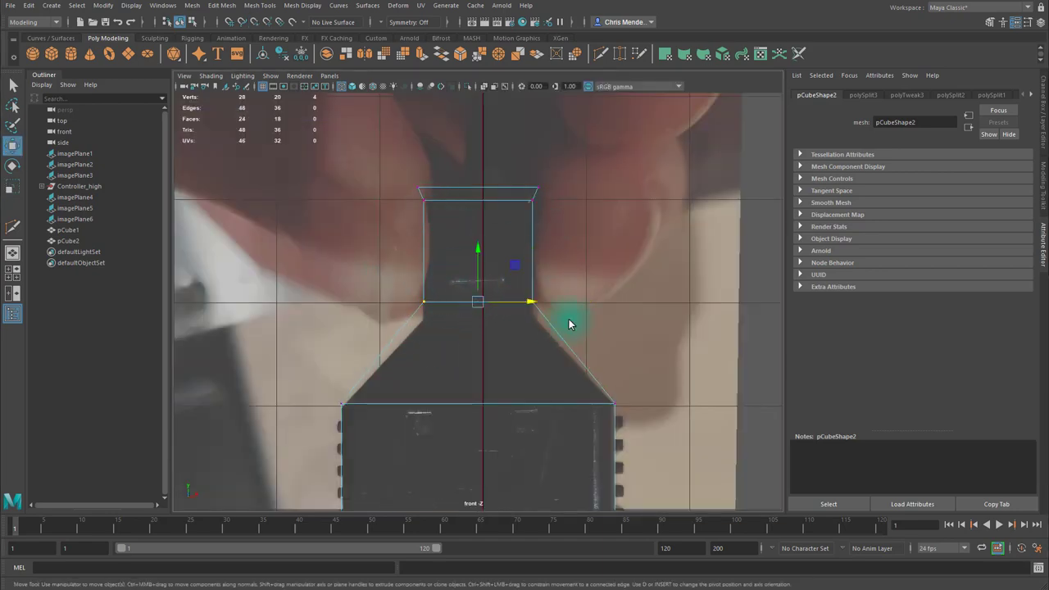
key("space")
left_click_drag(327, 359, 326, 363)
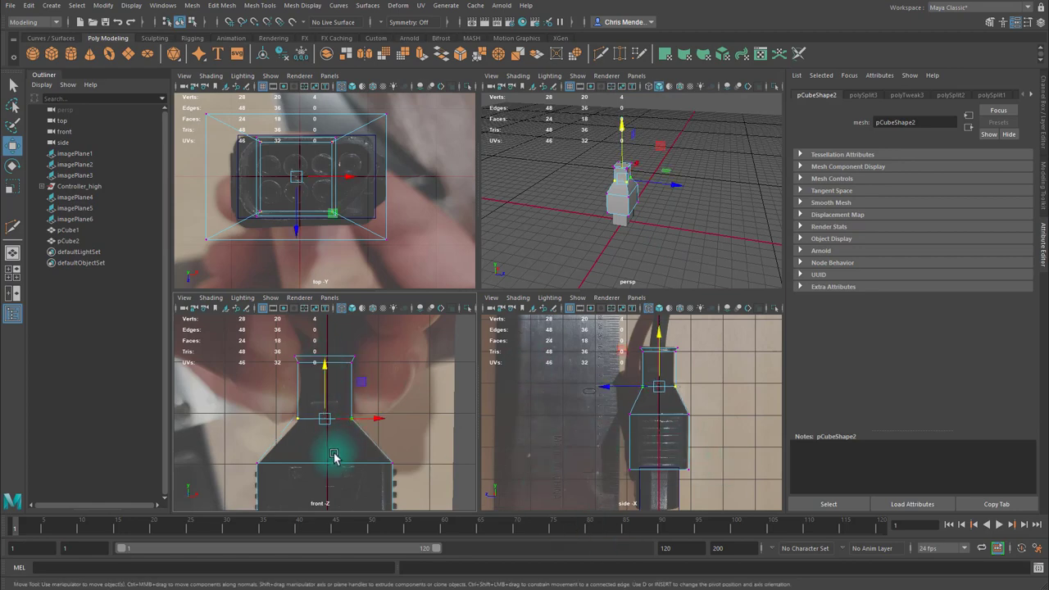
scroll(686, 421, "down", 2)
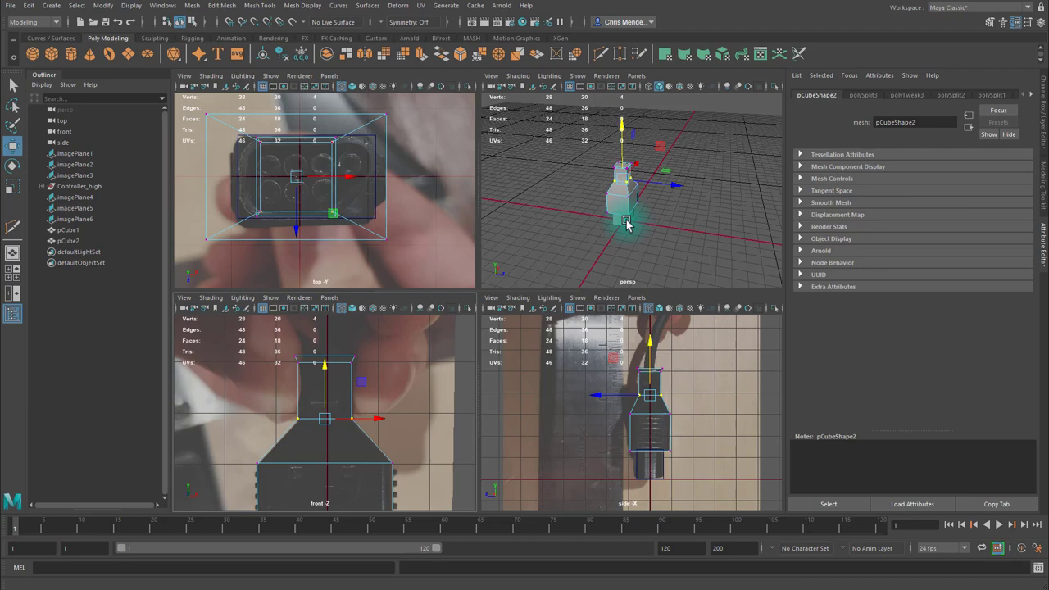
Bevel the four vertical corner edge loops running from the lip down the neck, shoulders and body of the connector.
right_click_drag(626, 223, 650, 215)
left_click(616, 173)
key("f")
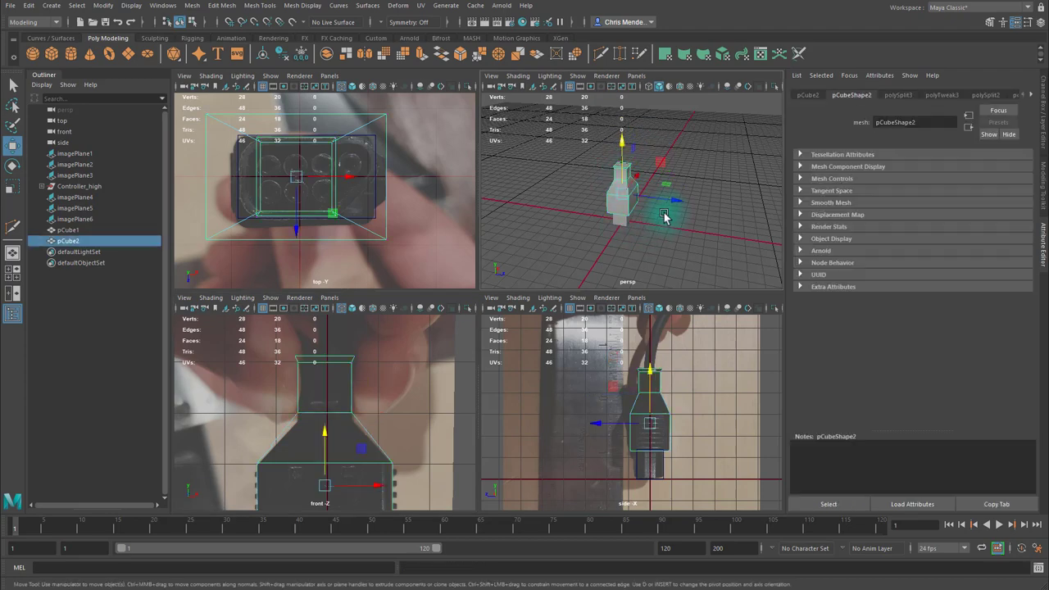
key("space")
left_click_drag(459, 338, 432, 345, "alt")
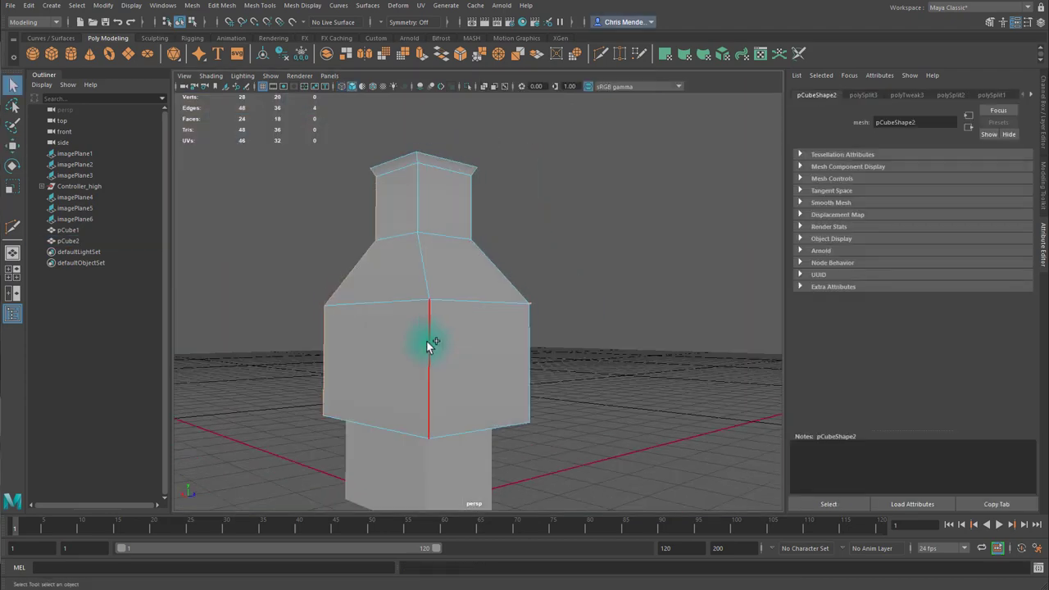
left_click_drag(498, 354, 402, 355, "alt")
double_click(432, 354, "shift")
left_click_drag(502, 348, 400, 353, "alt")
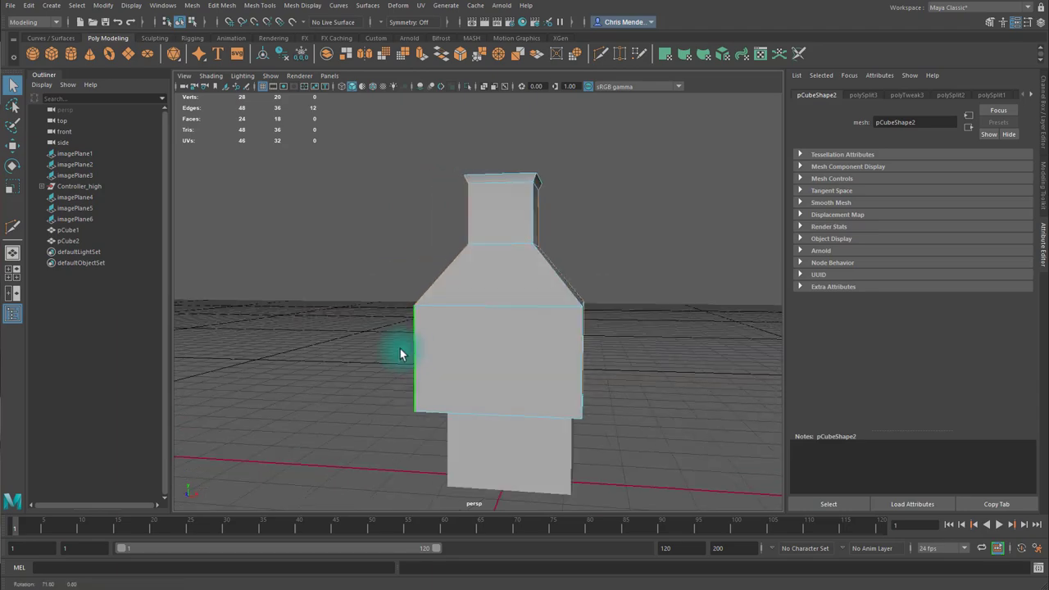
left_click(641, 364)
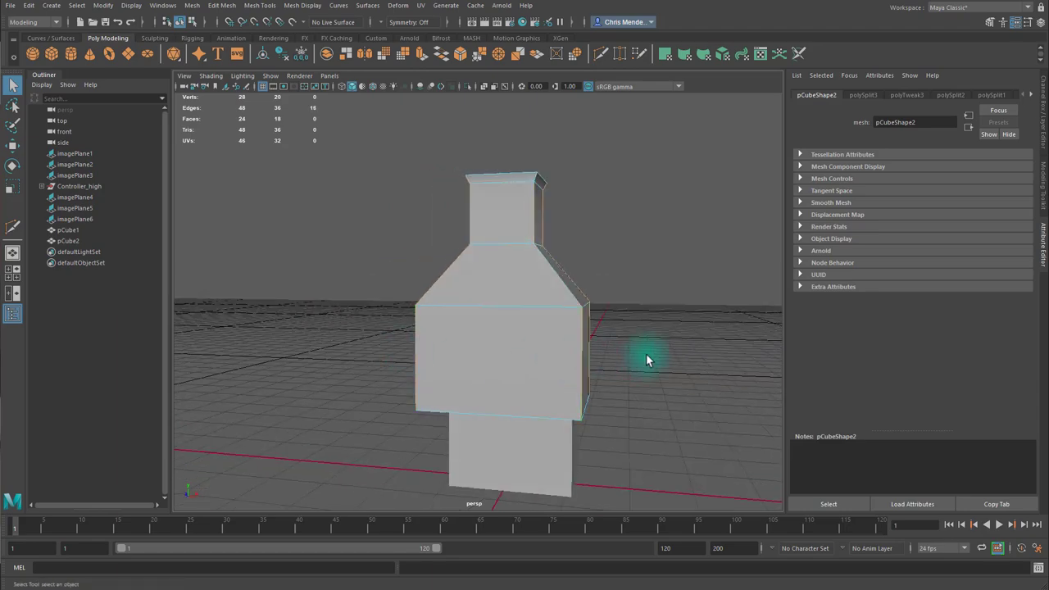
mouse_move(566, 344)
left_mouse_down("alt")
mouse_move(491, 317)
mouse_move(520, 356)
mouse_move(586, 341)
left_mouse_up("alt")
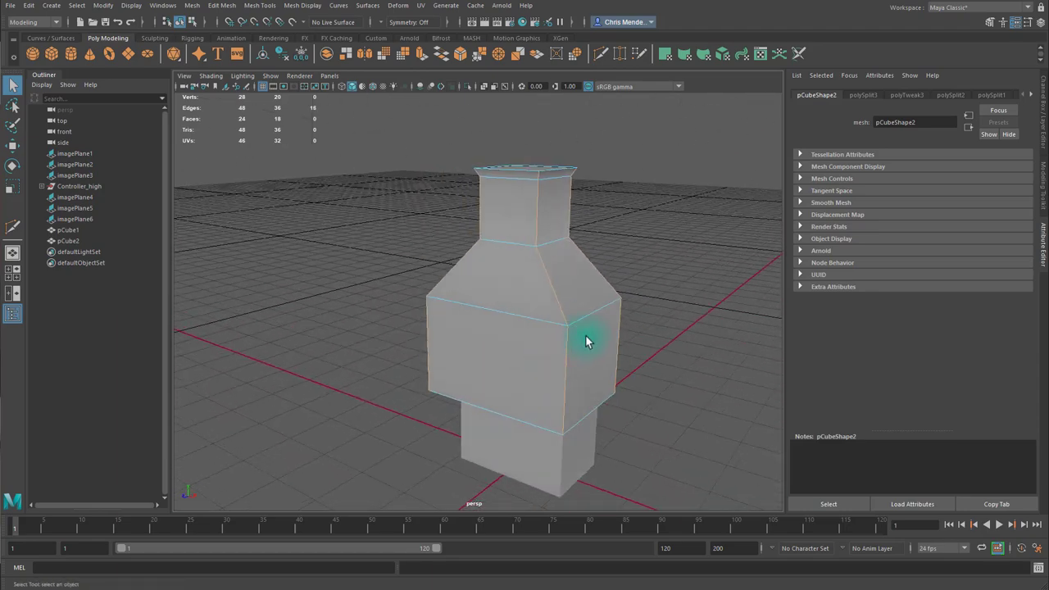
left_click(459, 54)
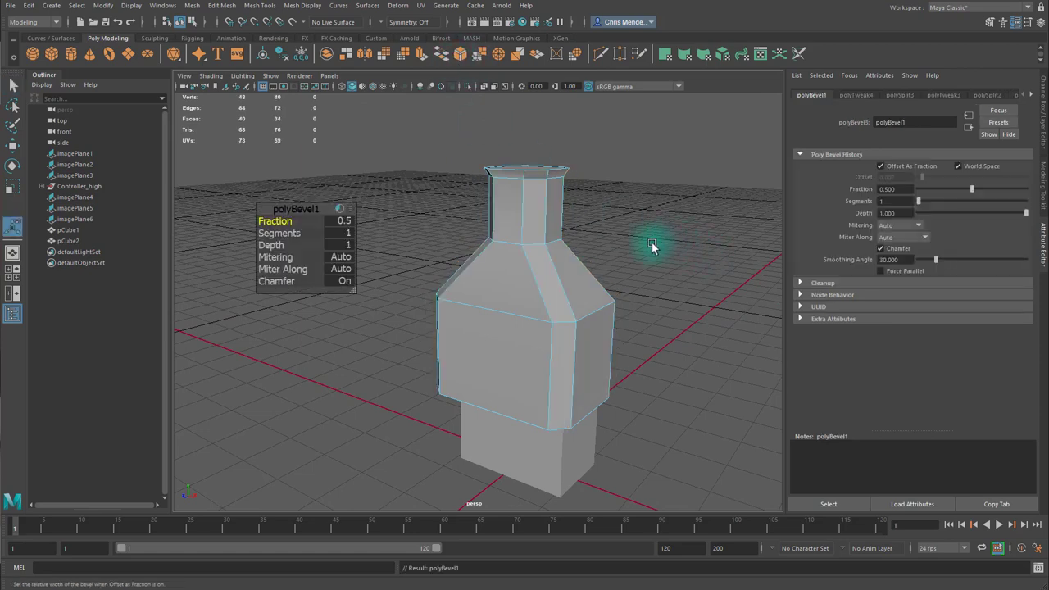
Set the corner bevel to 2 segments and a fraction of 0.23, judging the roundness against the top reference image.
left_click_drag(272, 222, 267, 221)
key("space")
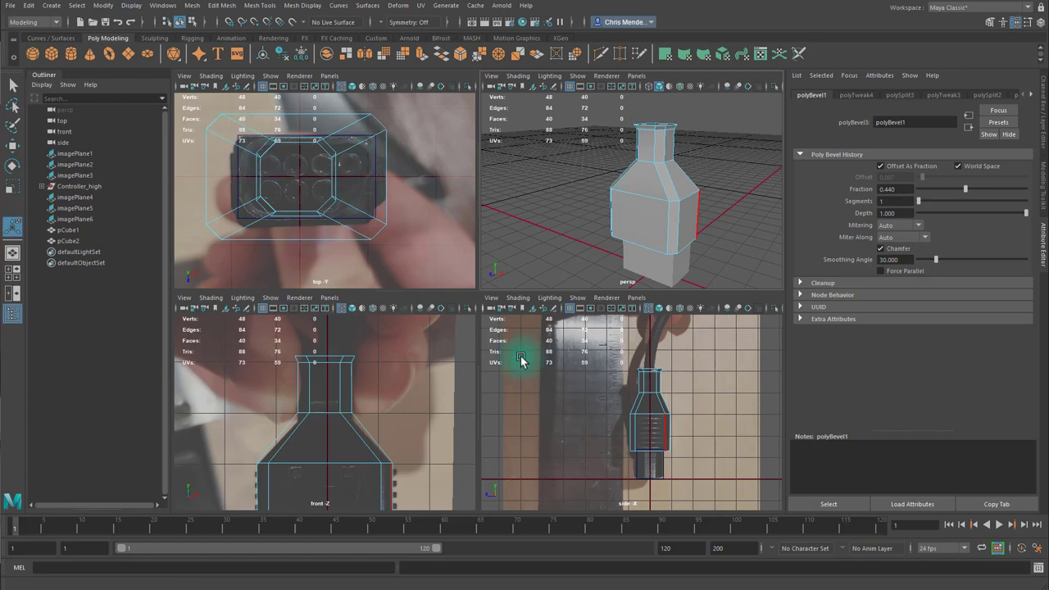
key("space")
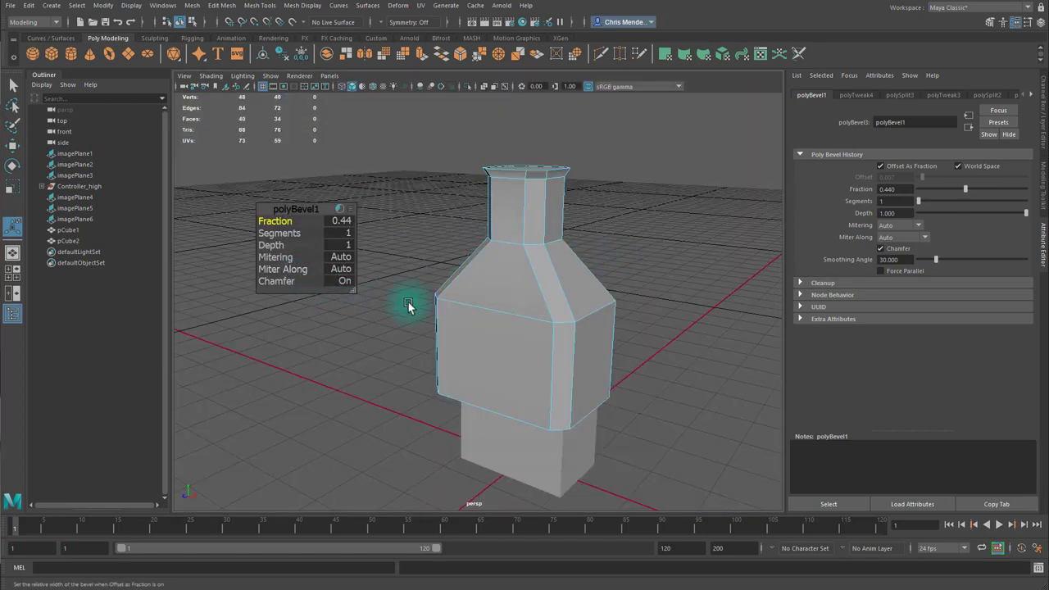
key("space")
key("space")
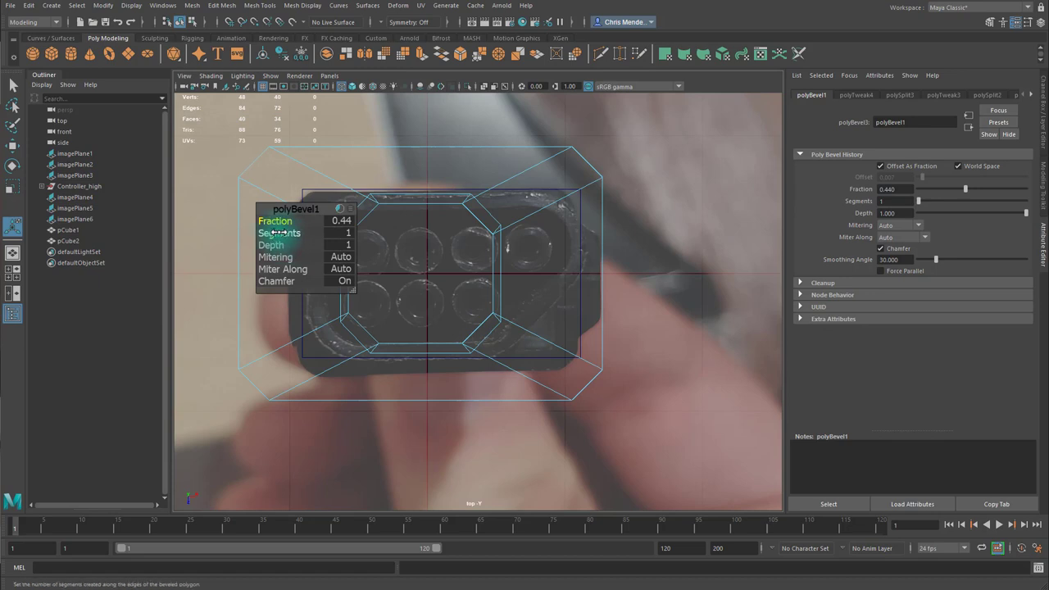
left_click_drag(295, 232, 324, 230)
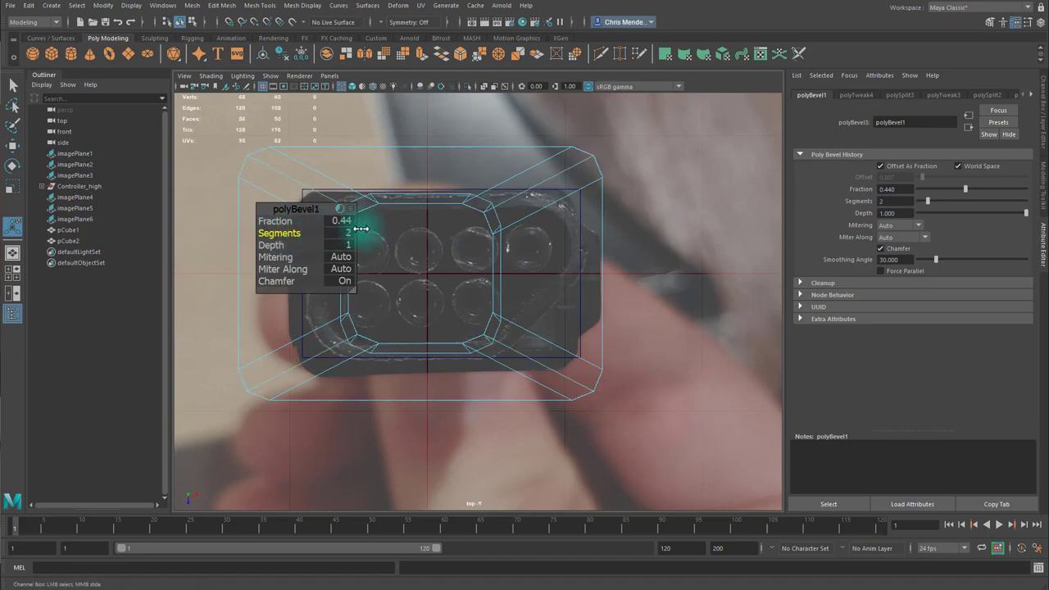
left_click_drag(361, 229, 290, 233)
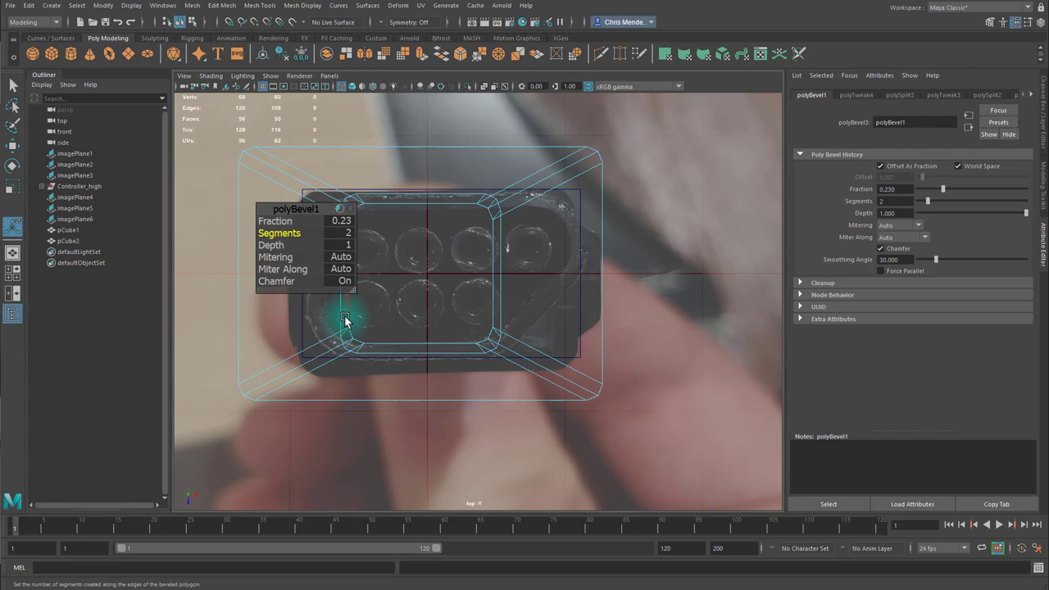
Insert an edge loop around the neck's lip and scale it outward to square off the rim's side.
key("space")
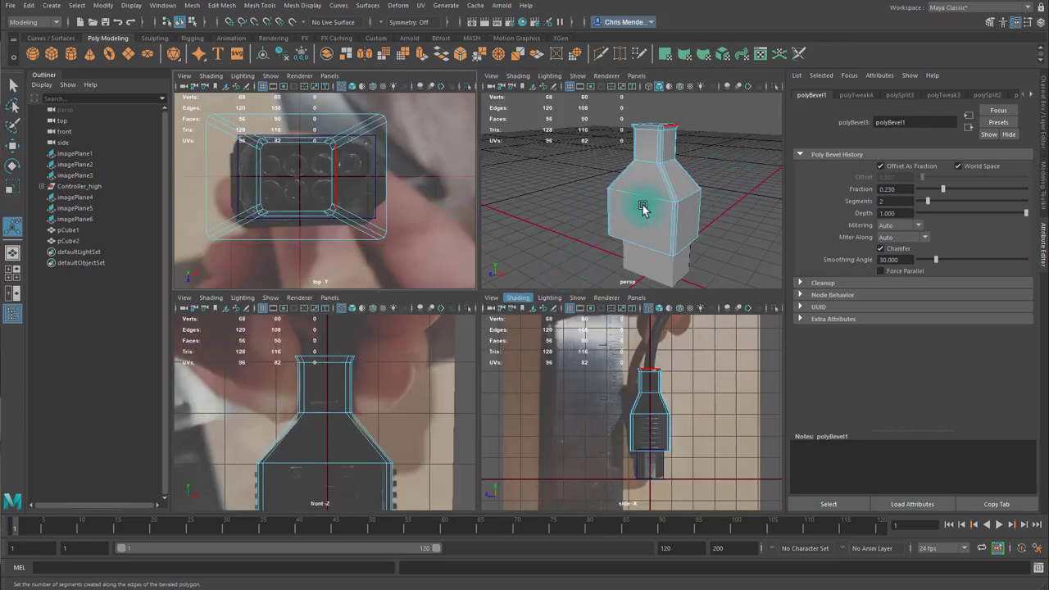
left_click_drag(673, 206, 639, 219, "alt")
scroll(639, 220, "up", 4)
key("space")
key("ctrl+shift+x")
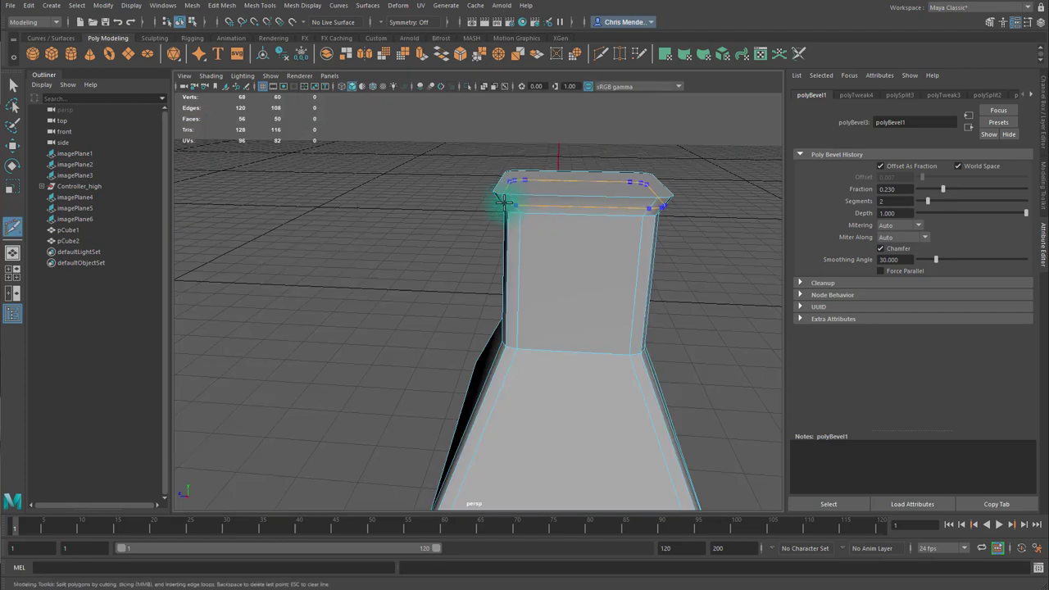
left_click(510, 200, "ctrl")
left_click(519, 214)
left_click_drag(575, 221, 529, 192, "alt")
left_click(573, 184, "ctrl")
key("r")
double_click(584, 179)
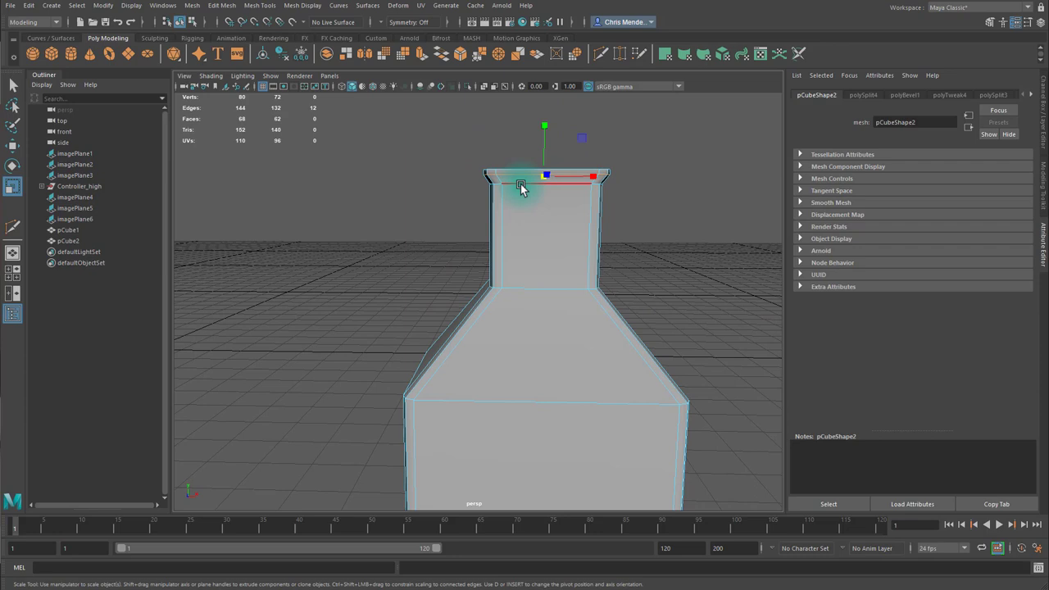
key("w")
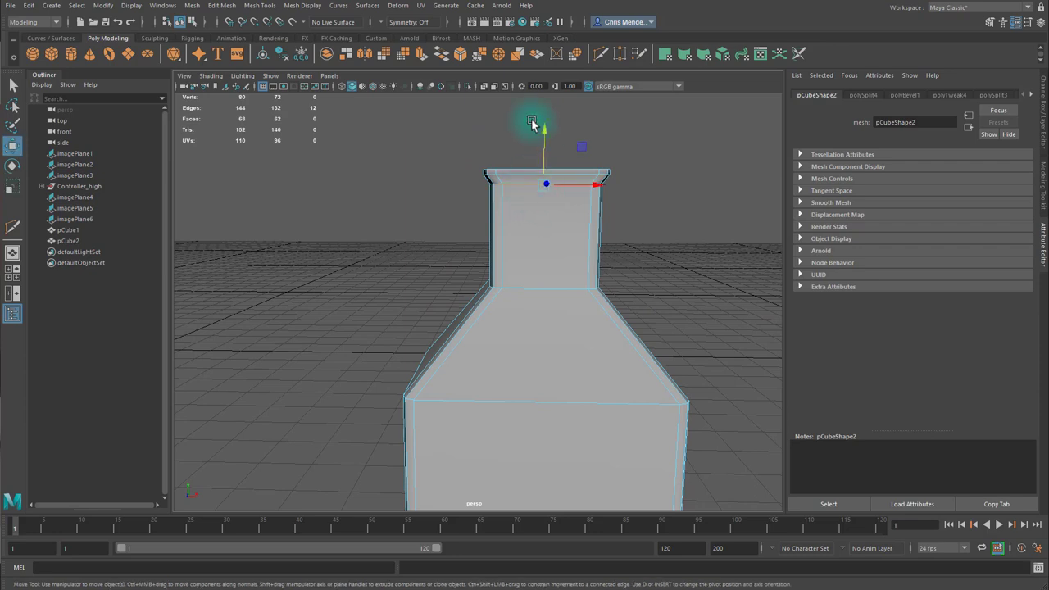
Delete the single face capping the top of the connector's lip.
left_click_drag(536, 122, 501, 213, "alt")
middle_click_drag(495, 173, 510, 263, "alt")
scroll(509, 264, "up", 5)
left_click_drag(509, 267, 516, 194, "alt")
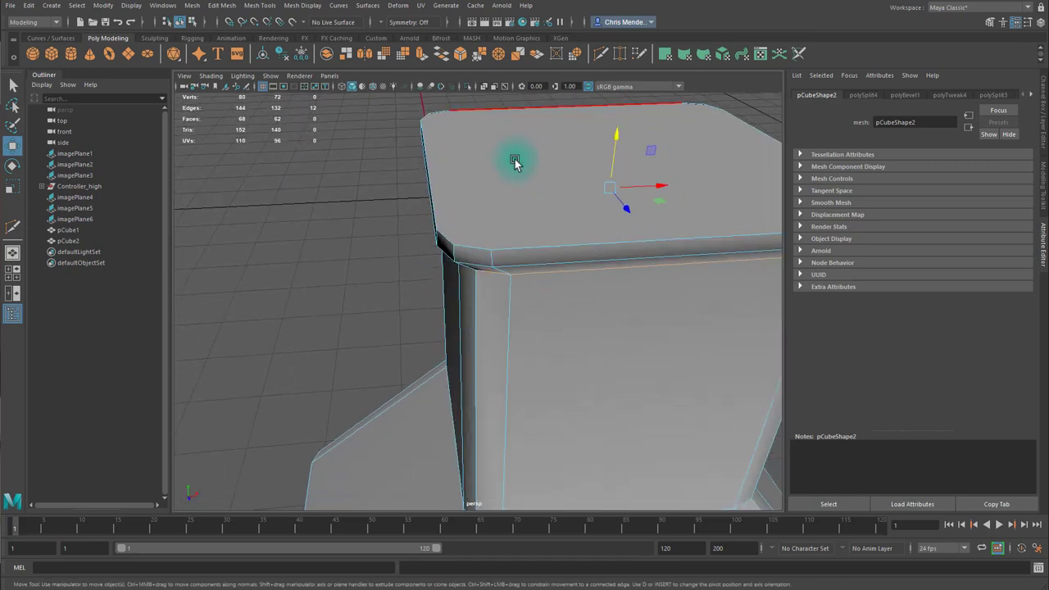
key("F11")
left_click(509, 194)
key("Delete")
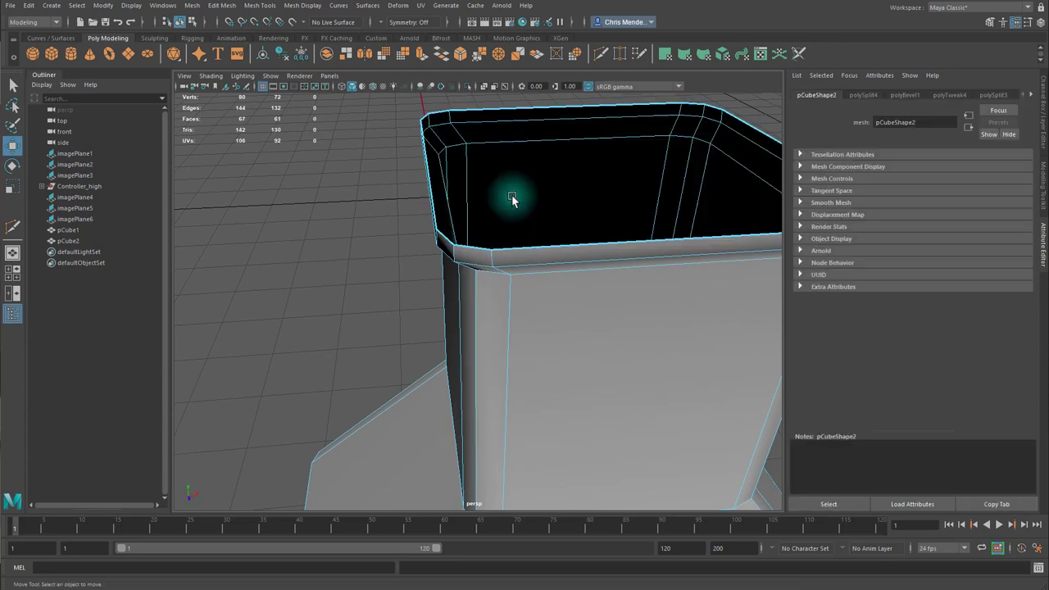
Bridge the two long opposite straight edges of the lip's open top.
key("F10")
double_click(543, 103)
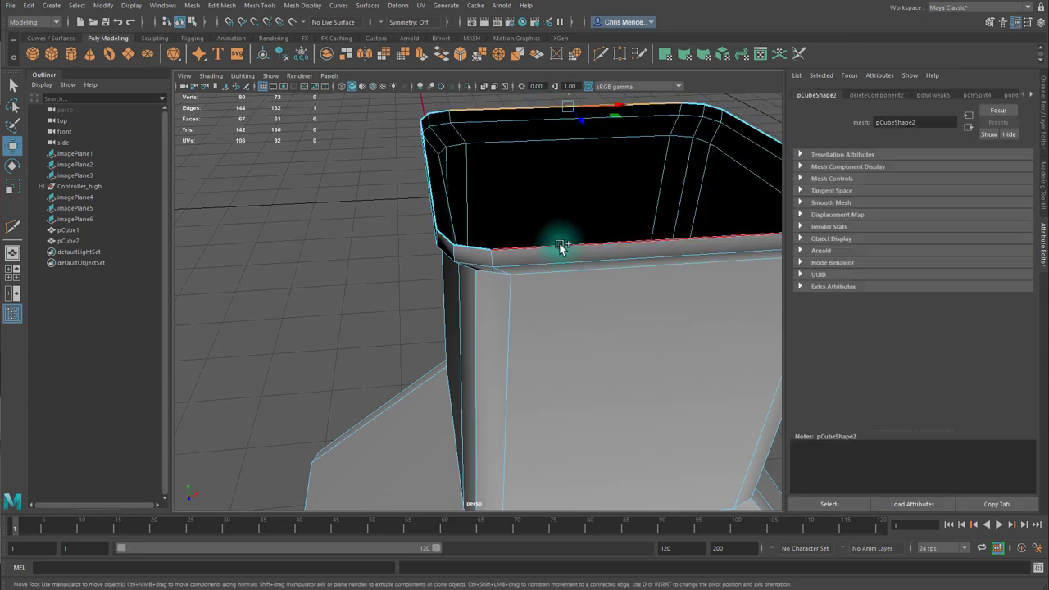
left_click(439, 48)
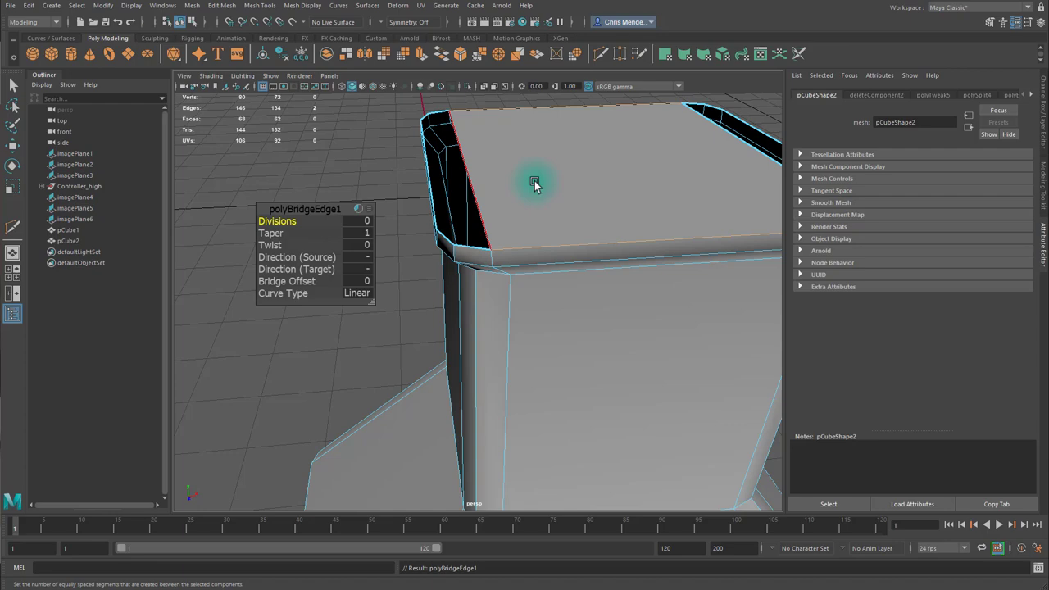
Bridge the facing corner edges at both ends of the lip's top and fill the remaining border gaps.
right_click_drag(536, 182, 515, 176, "alt")
left_click_drag(515, 176, 468, 222, "alt")
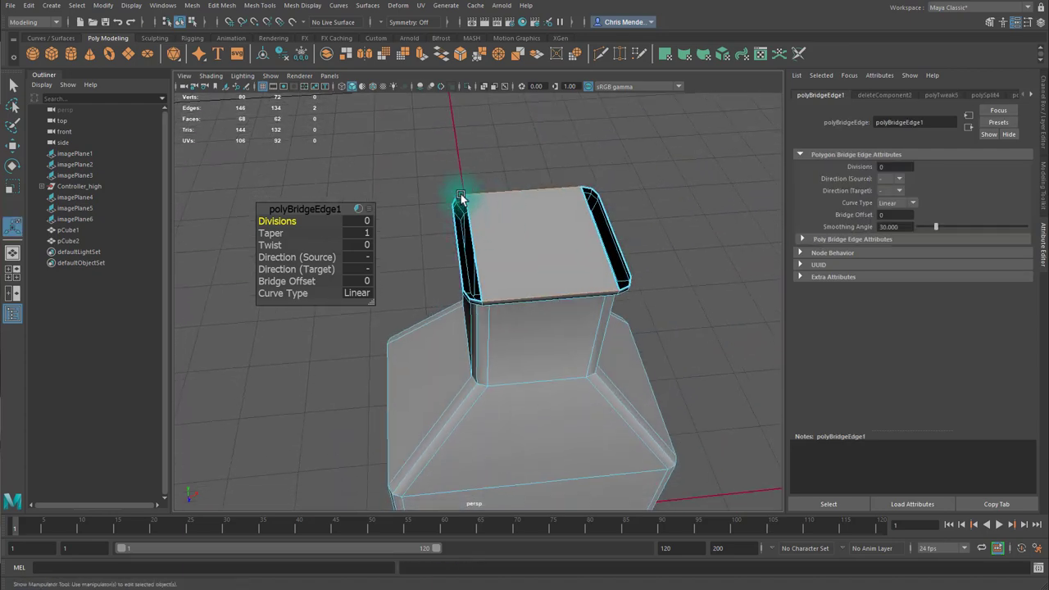
left_click(460, 199)
key("g")
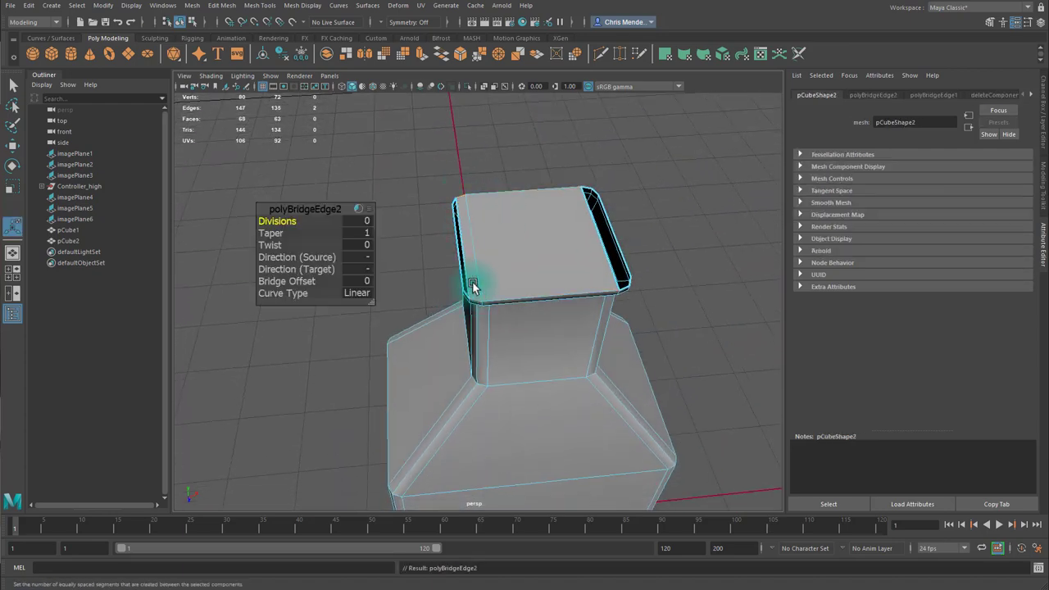
double_click(464, 256)
key("g")
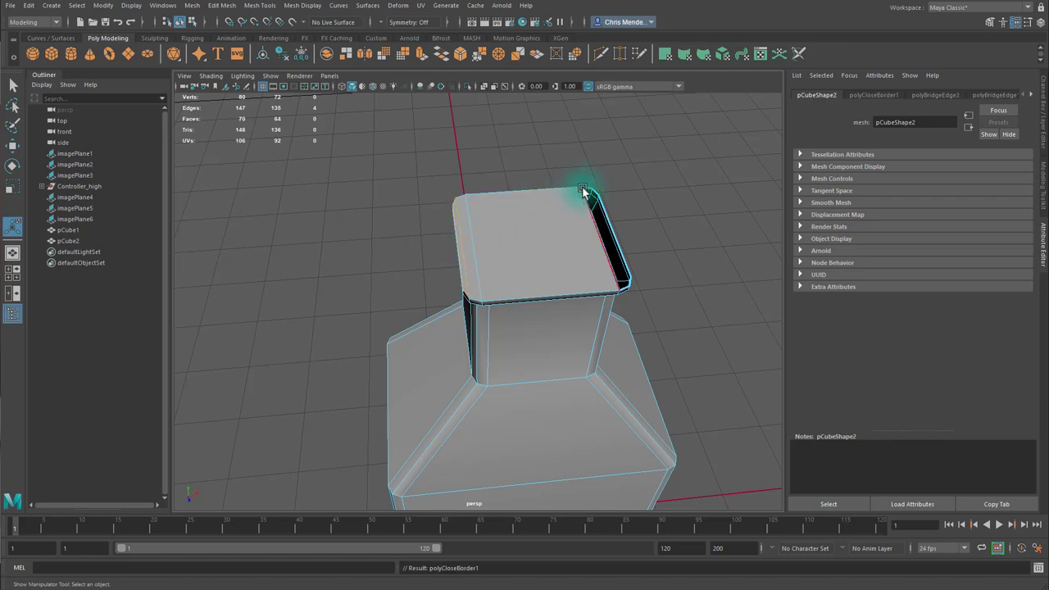
left_click(609, 273)
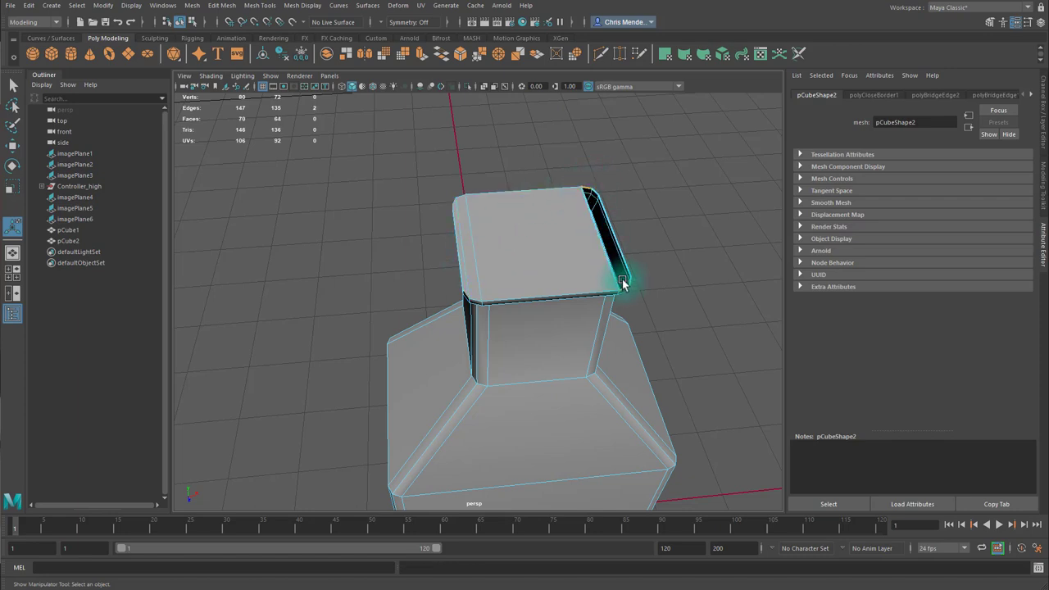
key("g")
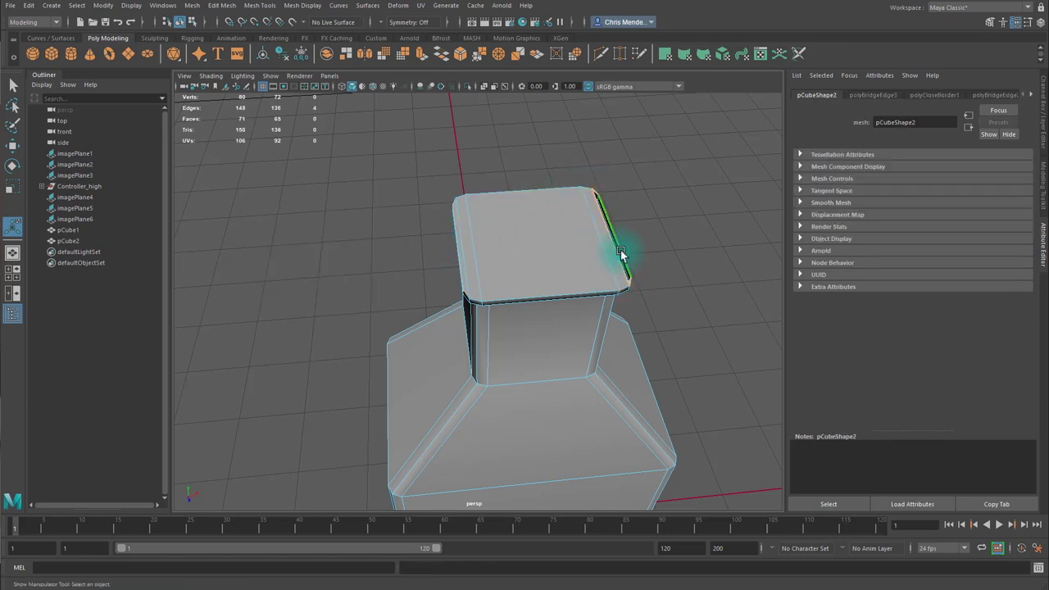
key("g")
Insert two edge loops through the middle of the connector's front and side faces, crossing at the centre of its top.
left_click_drag(548, 279, 566, 264, "alt")
key("ctrl+shift+x")
left_click(497, 281)
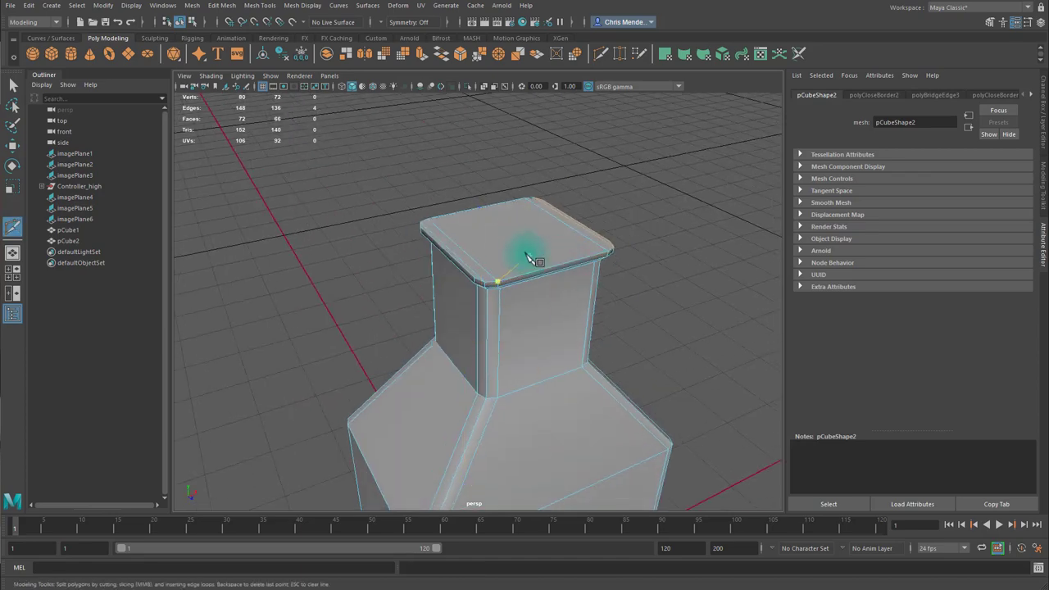
left_click_drag(604, 316, 612, 306, "alt")
middle_click_drag(613, 302, 615, 184, "alt")
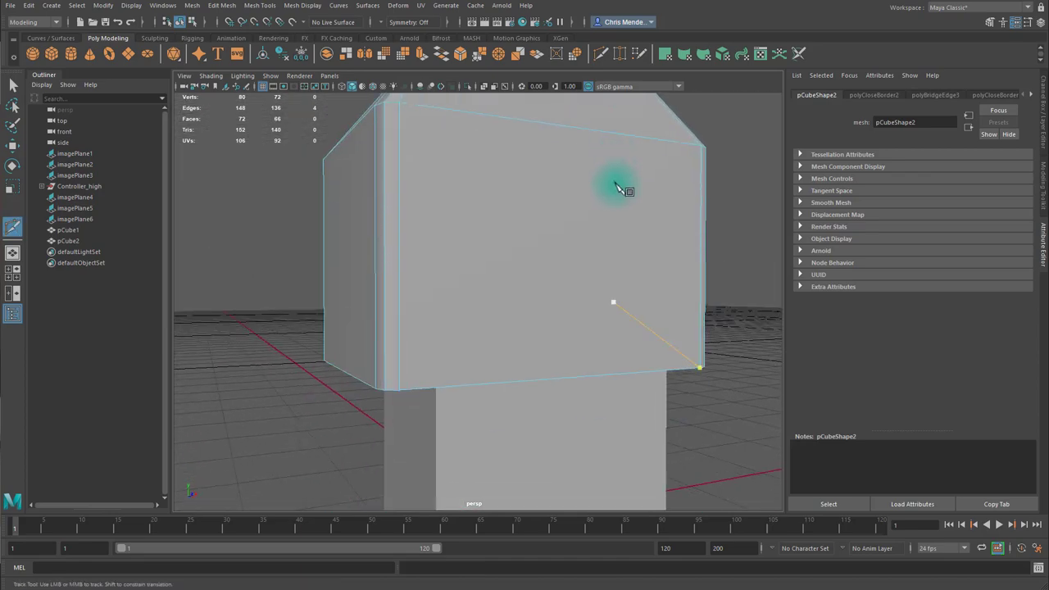
scroll(606, 245, "down", 5)
left_click_drag(601, 251, 496, 257, "alt")
left_click(503, 163, "ctrl")
left_click_drag(552, 222, 565, 248, "alt")
left_click(512, 231, "ctrl")
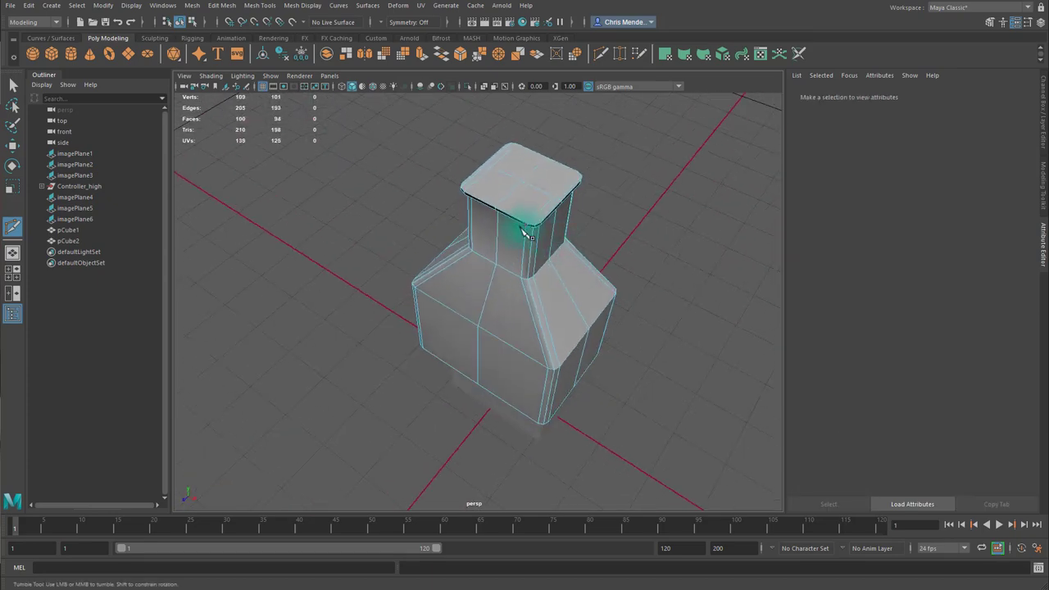
Chamfer the vertex at the centre of the connector's top with a width of 0.25.
right_click_drag(534, 196, 516, 187)
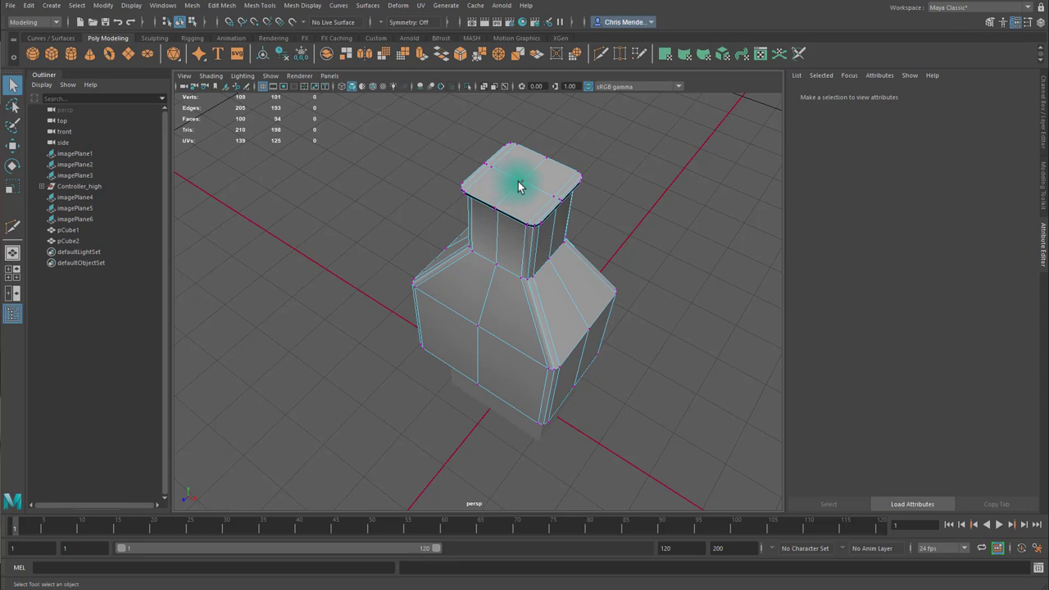
left_click(518, 185)
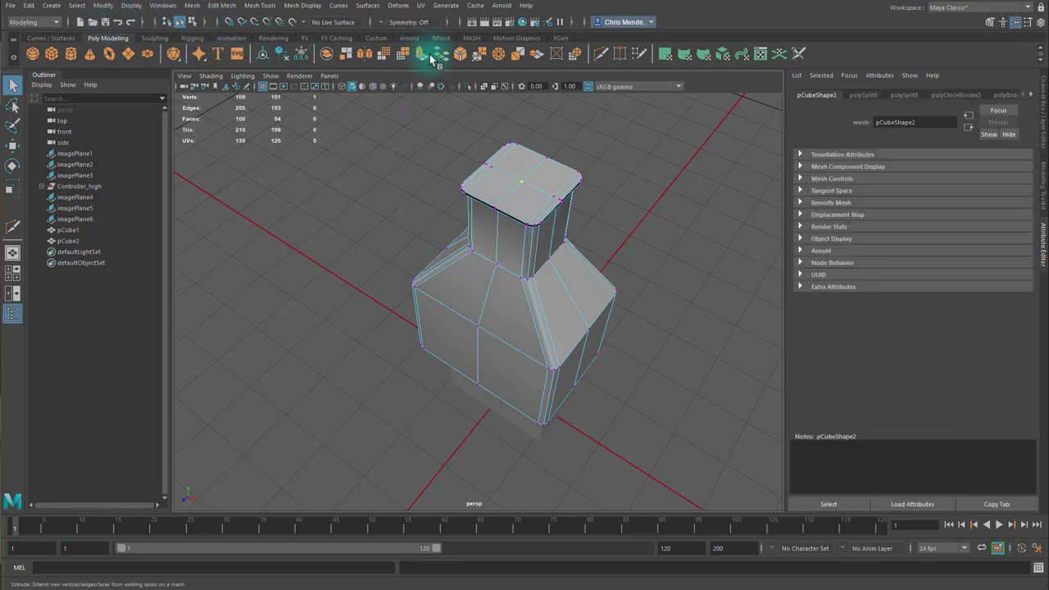
left_click(462, 53)
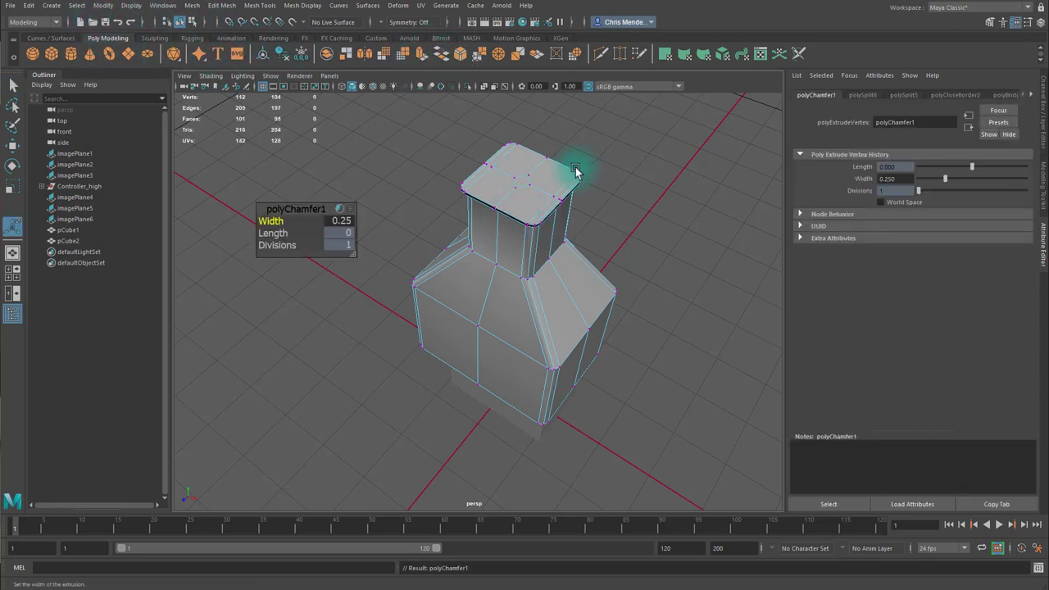
Circularize the four chamfered vertices at the centre of the top, with Add Divisions set to 2.
left_click(516, 180)
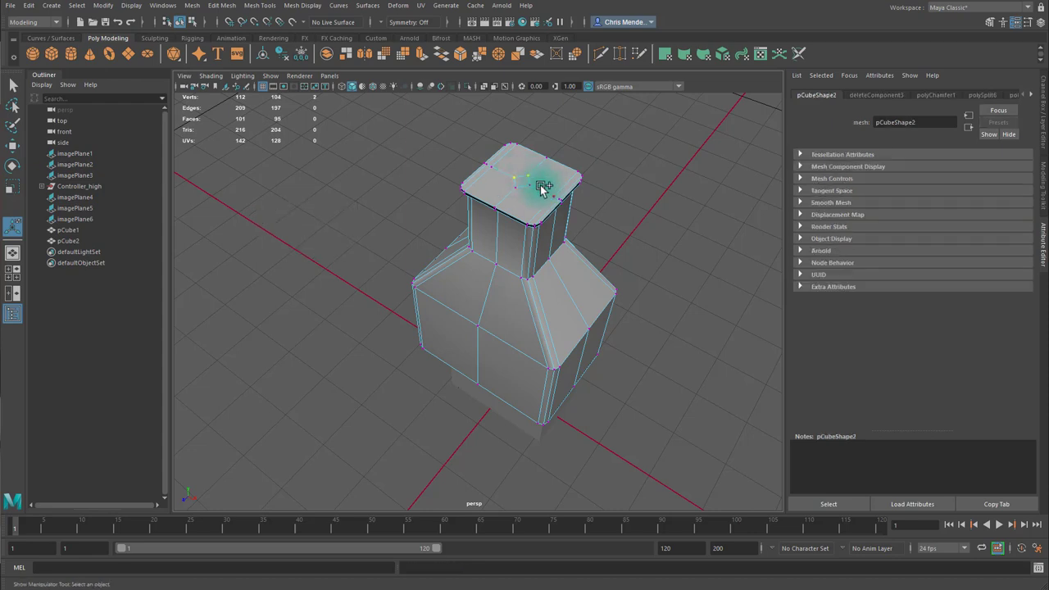
left_click(221, 5)
left_click(244, 65)
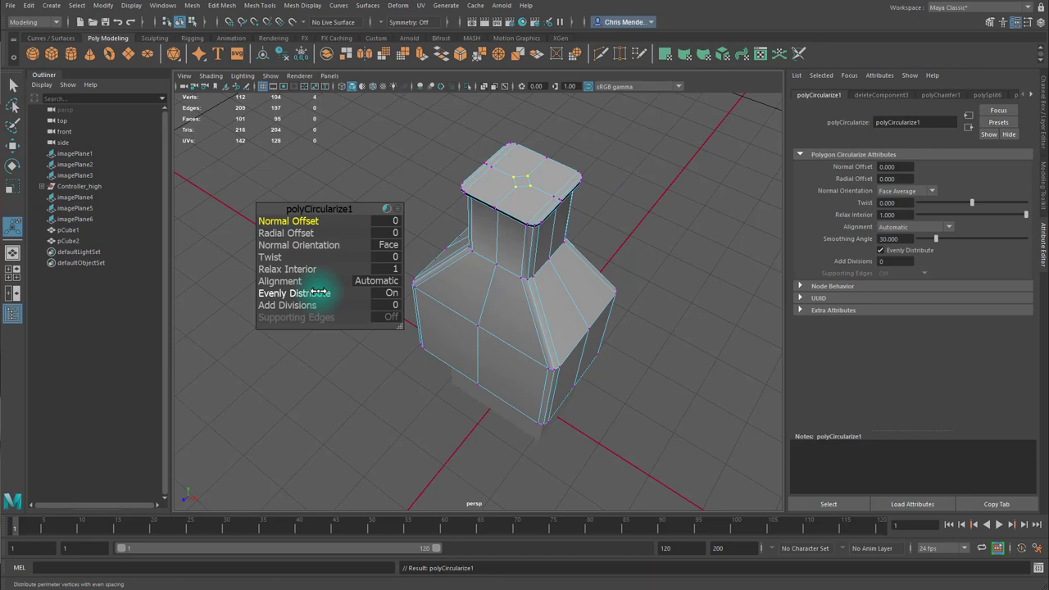
left_click_drag(305, 305, 379, 305)
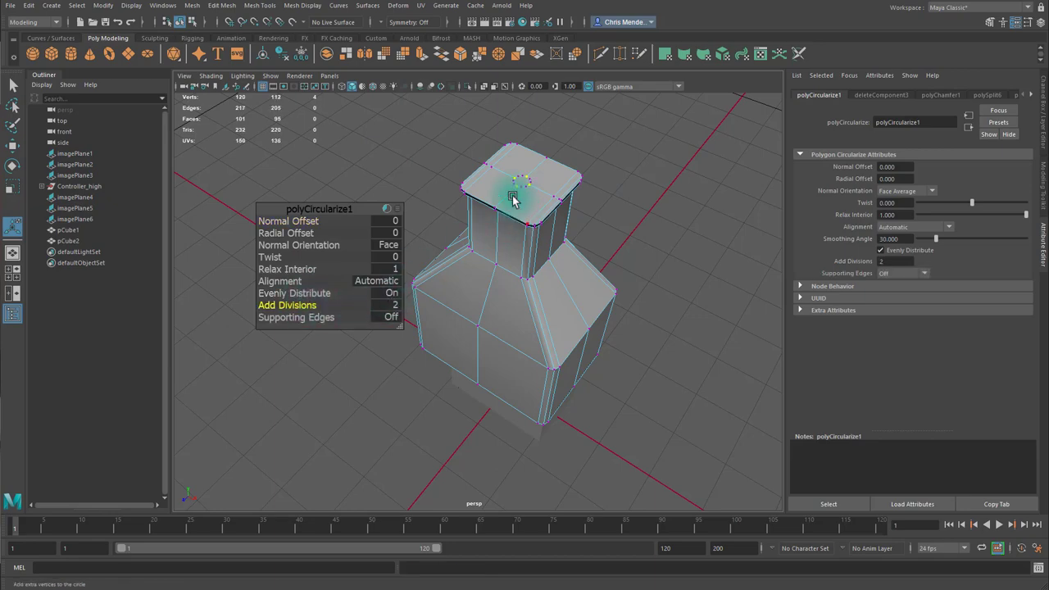
Scale up the circle of twelve vertices on the connector's top until it nearly reaches the lip's inner edge loops.
left_click_drag(533, 192, 669, 199, "alt")
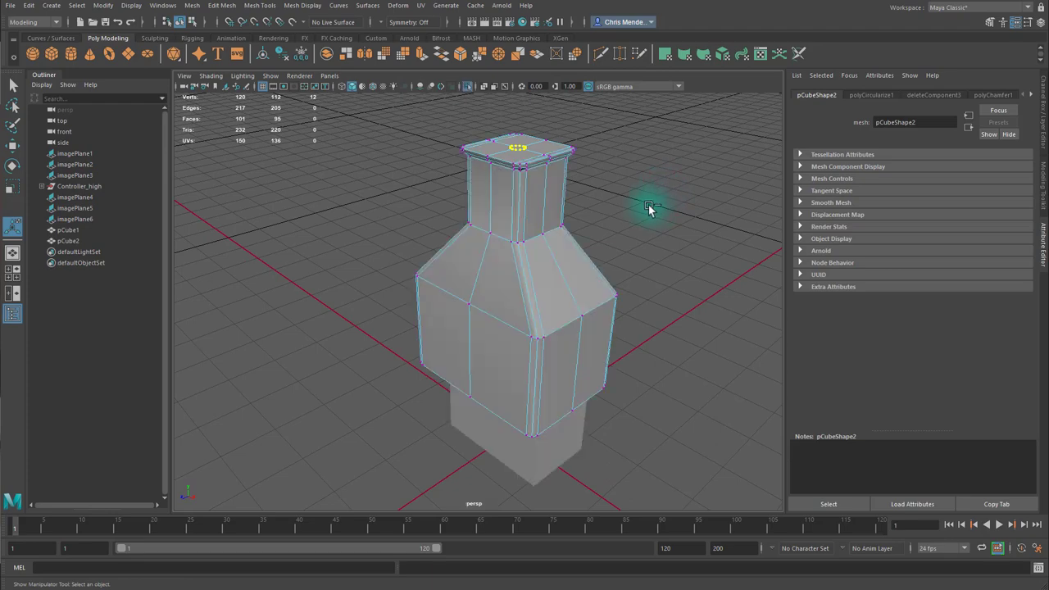
key("f")
right_click_drag(617, 234, 1037, 336, "alt")
key("r")
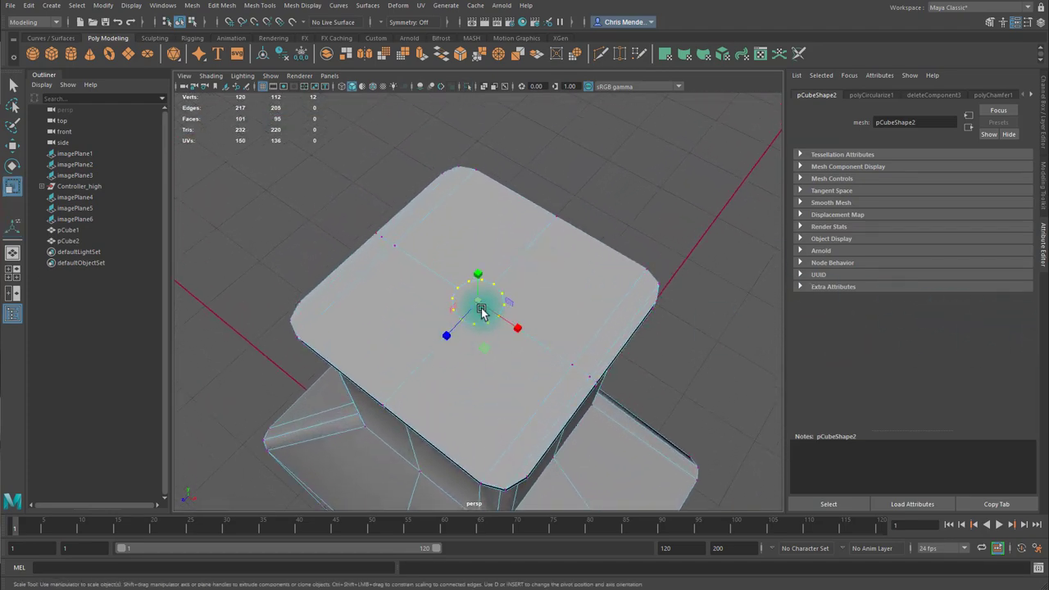
left_click_drag(480, 304, 575, 319)
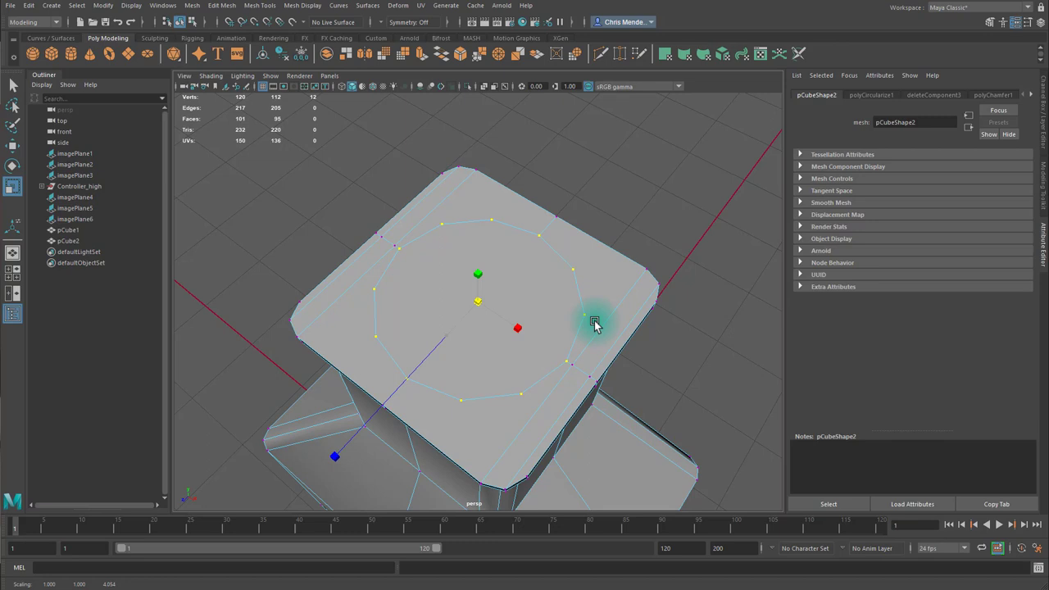
left_click_drag(593, 321, 595, 321)
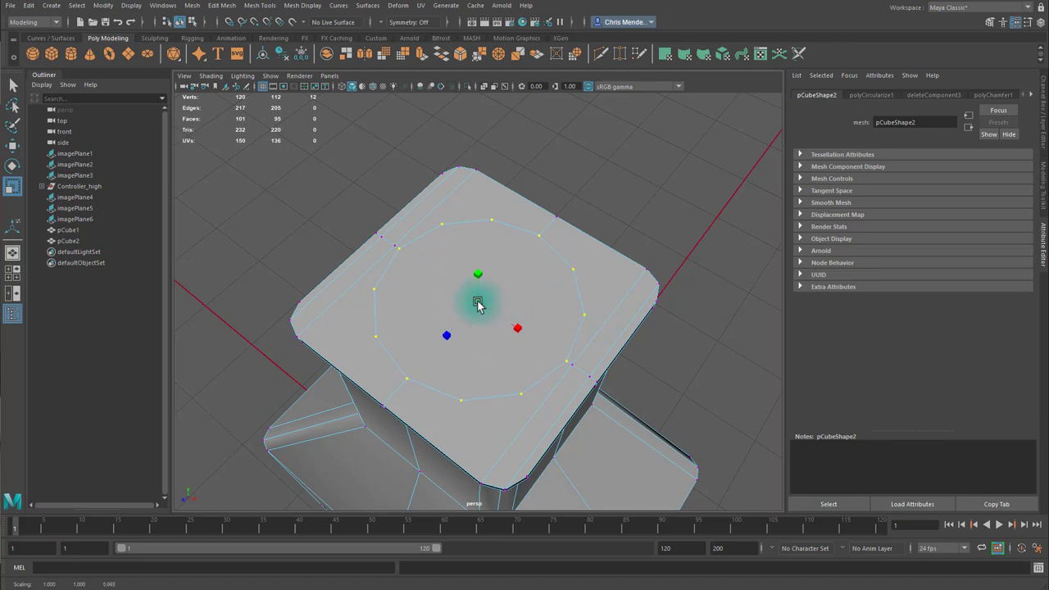
Cut two crossing edges through the centre of the circle, joining its opposite vertices.
left_click_drag(478, 305, 508, 240)
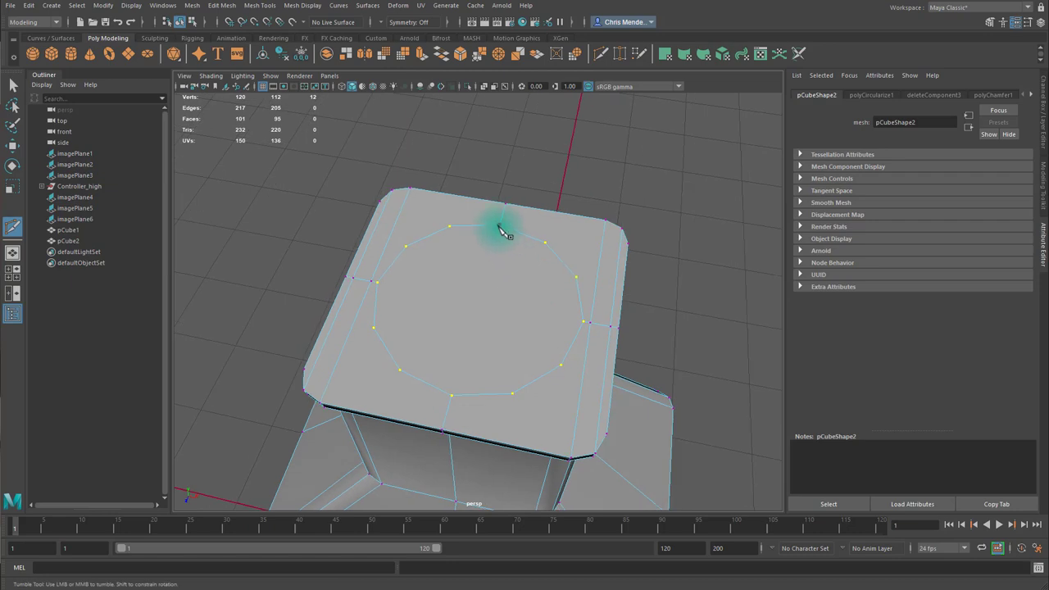
left_click(453, 398)
key("Return")
left_click(382, 291)
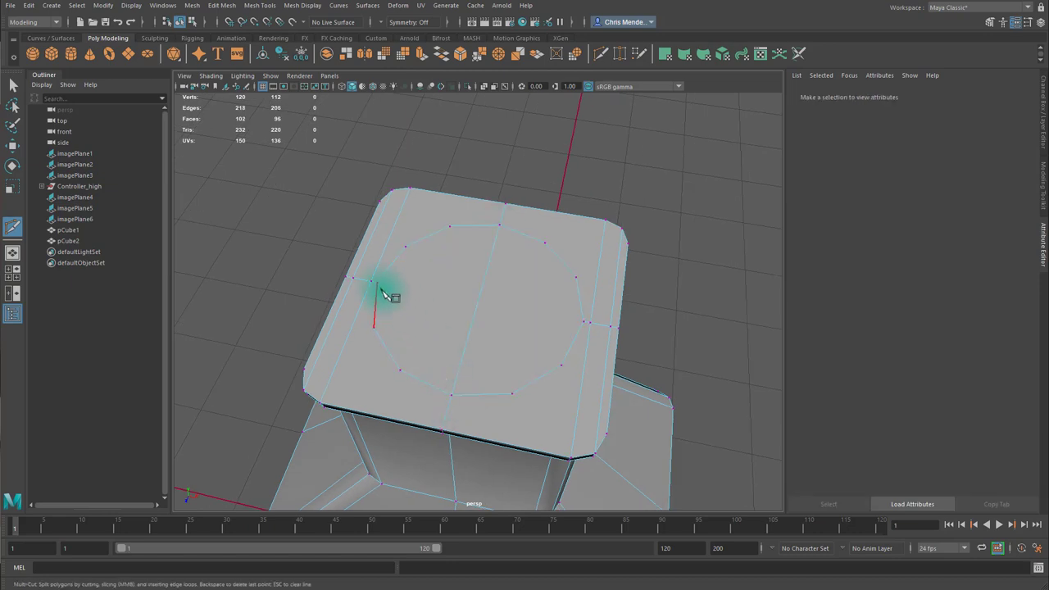
left_click(587, 318)
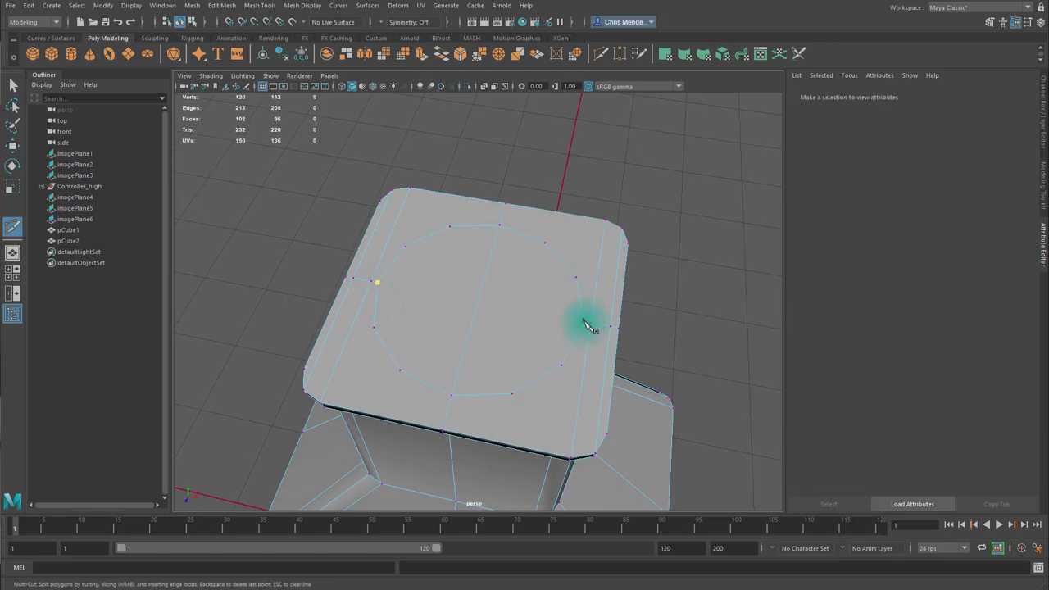
key("Return")
Cut two more edges across the circle, one on each side of the centre line, joining opposite vertices.
left_click(547, 246)
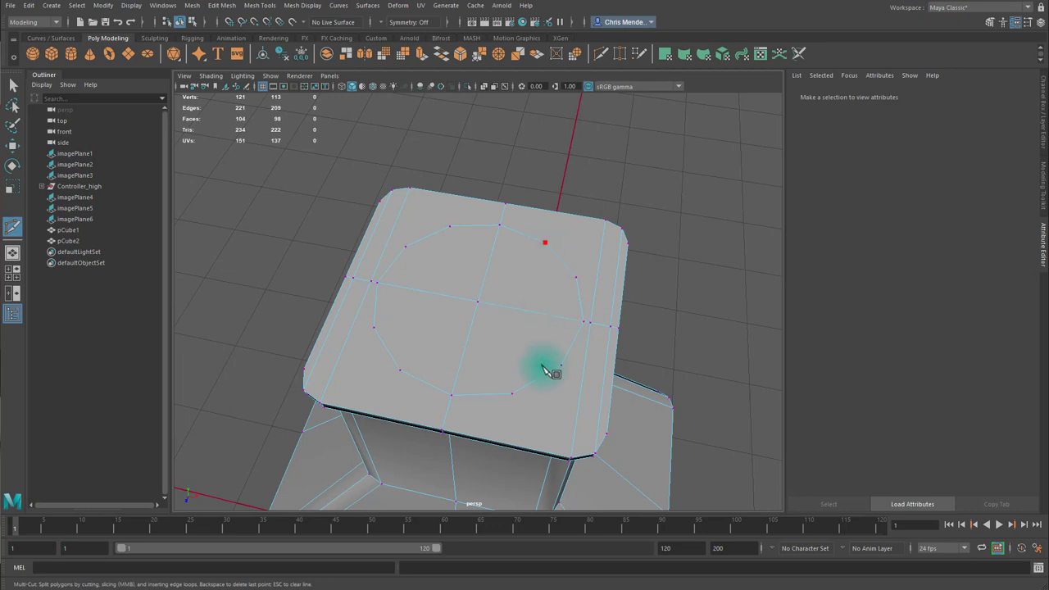
left_click(510, 393)
key("Return")
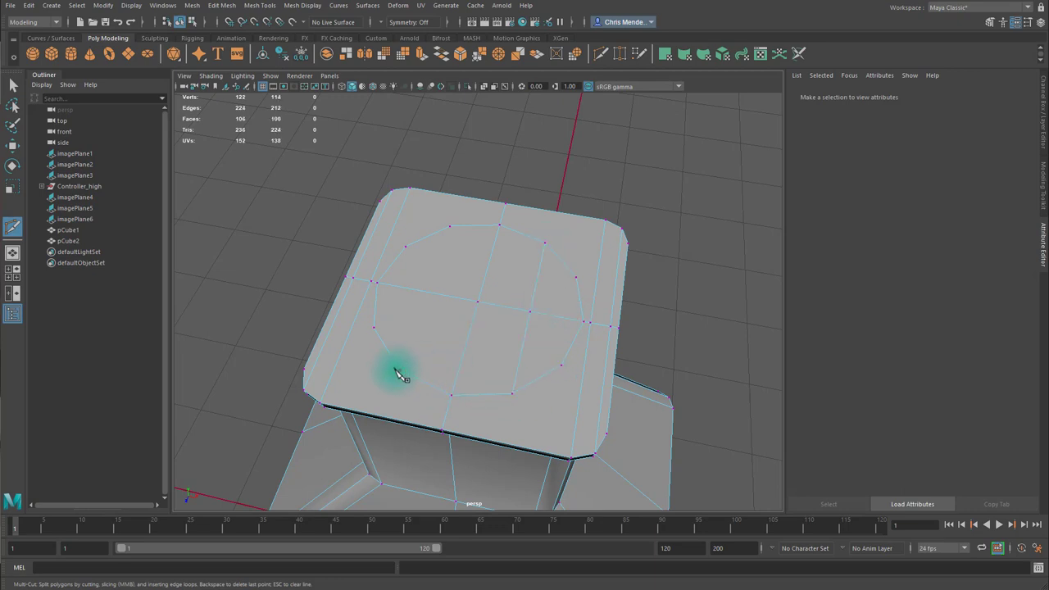
left_click(399, 369)
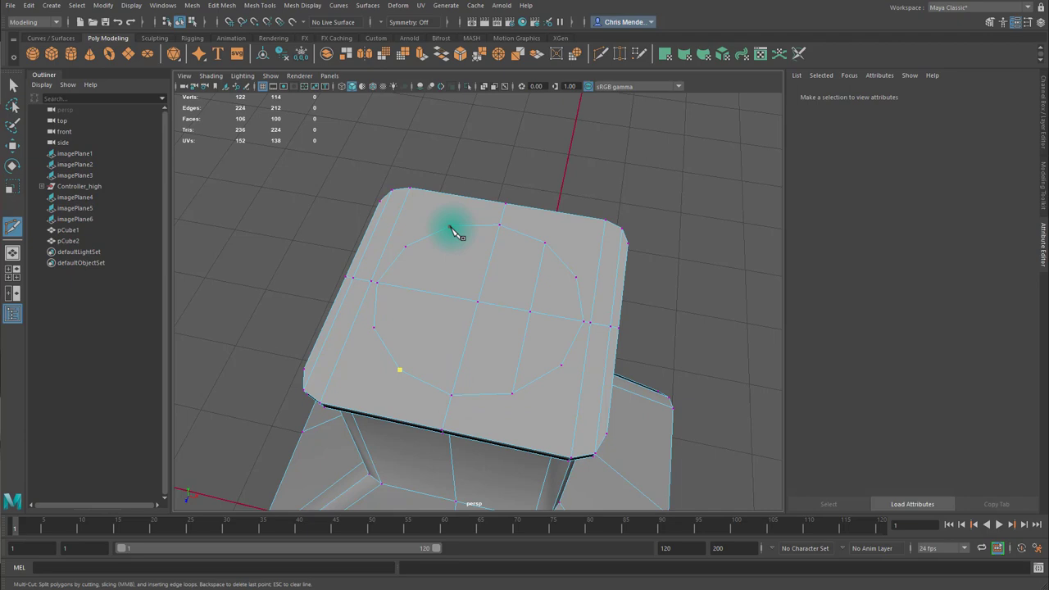
key("q")
Extrude the eight faces inside the circle down into the connector and scale the hole's bottom up slightly.
right_click_drag(464, 271, 424, 276)
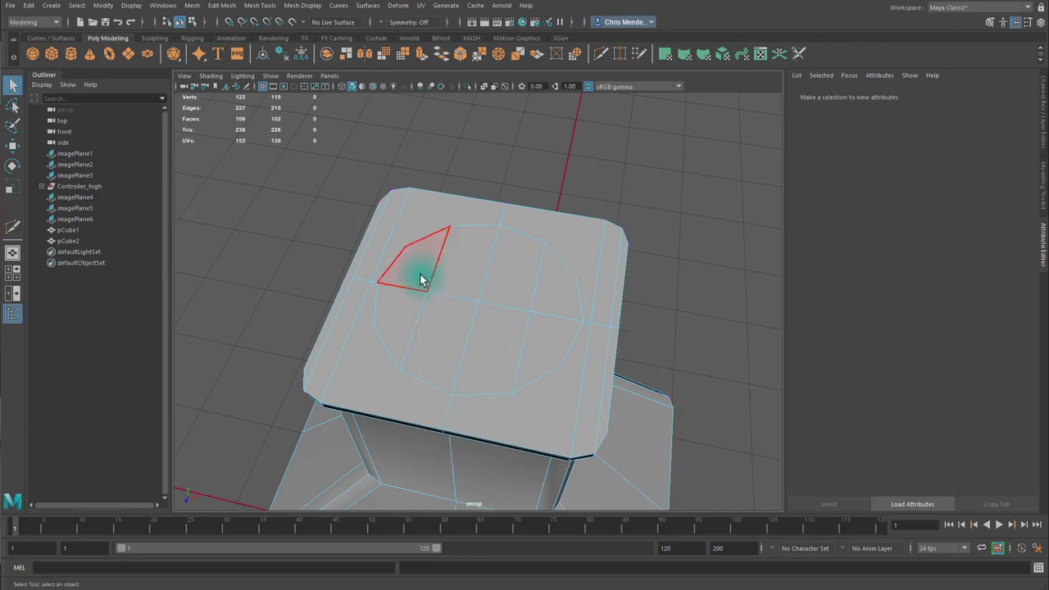
left_click(423, 272)
double_click(549, 302, "shift")
left_click(400, 318, "shift")
double_click(540, 344, "shift")
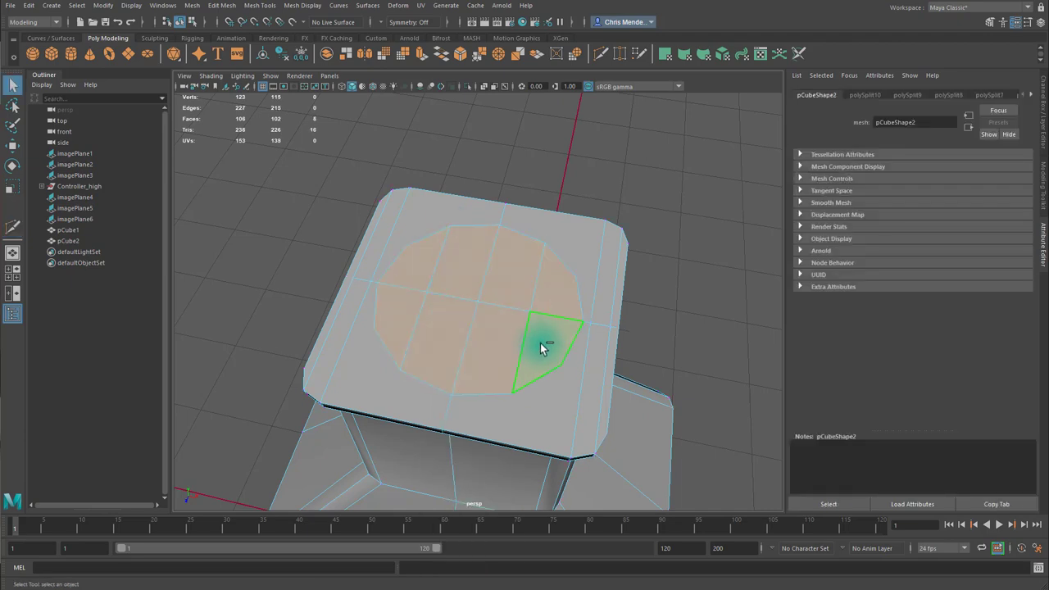
key("ctrl+e")
left_click_drag(478, 271, 392, 357)
key("r")
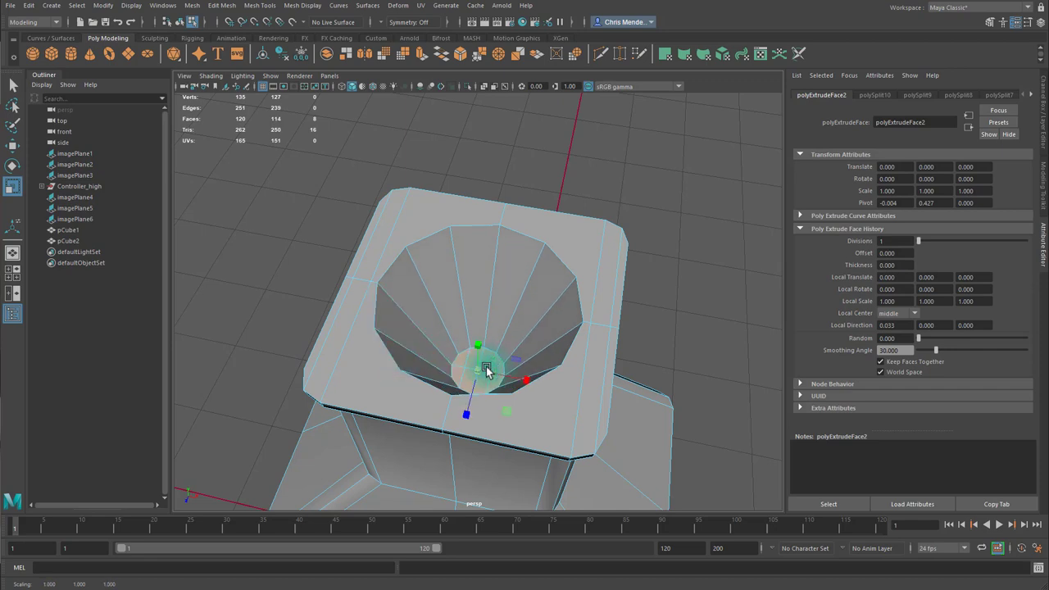
left_click_drag(486, 370, 496, 373)
key("w")
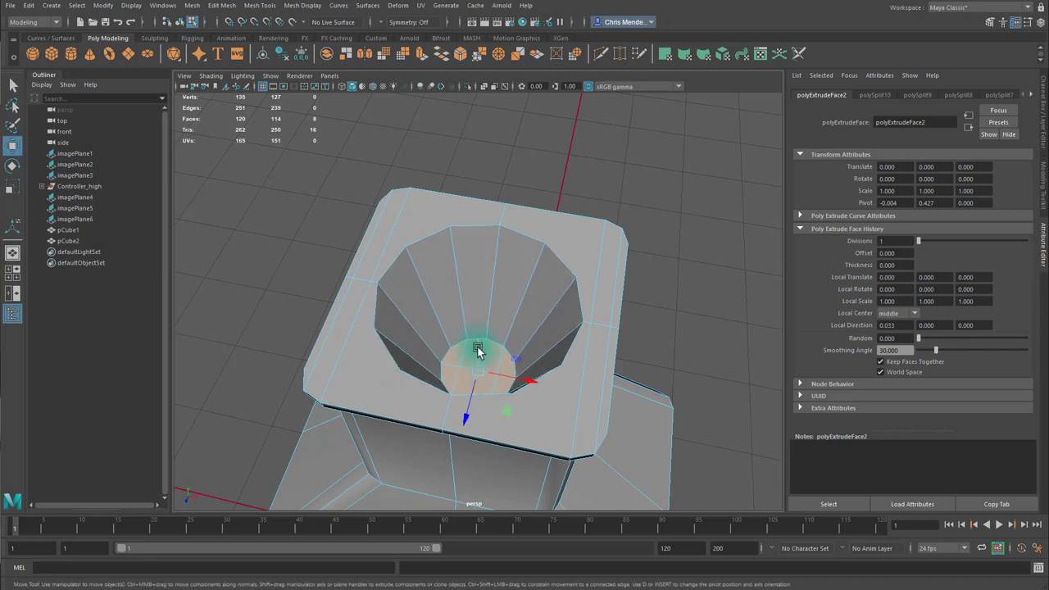
Insert an edge loop midway down the hole's wall and scale it inward horizontally to about 0.74.
key("ctrl+shift+x")
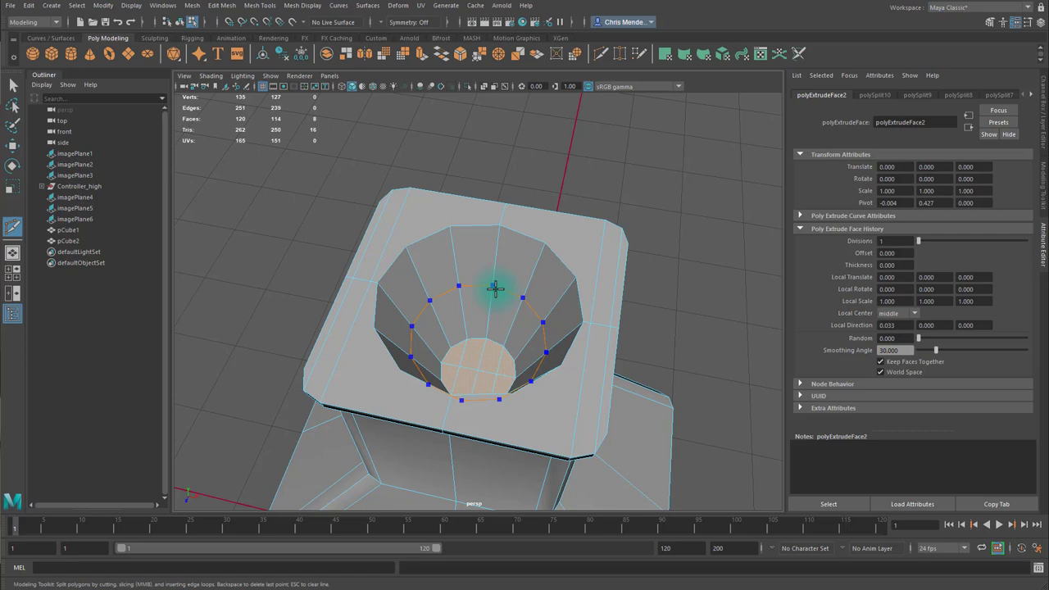
left_click(495, 287, "ctrl")
key("w")
double_click(501, 291)
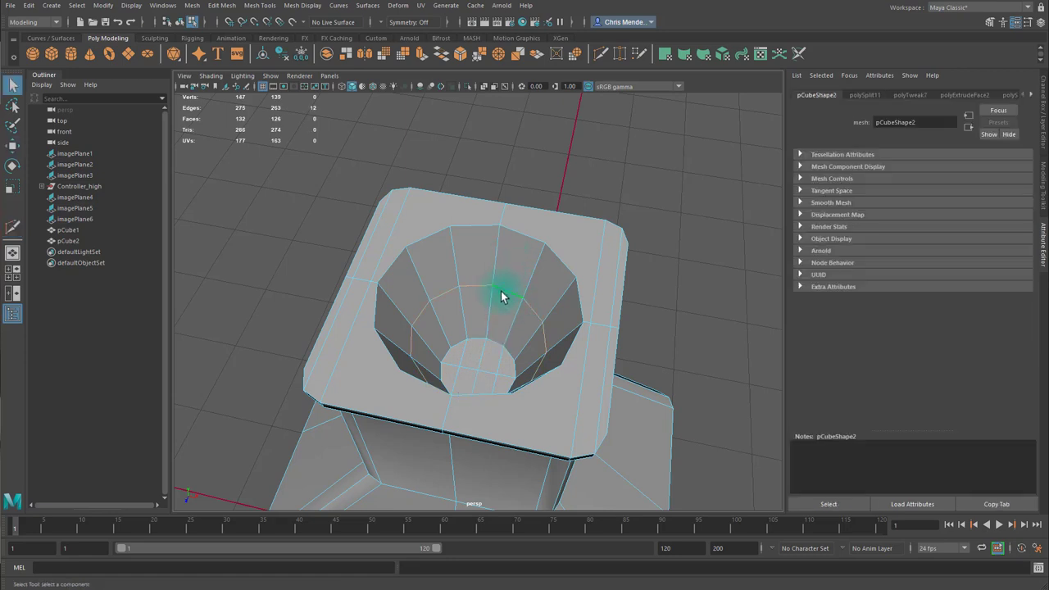
key("r")
left_click_drag(480, 327, 455, 333)
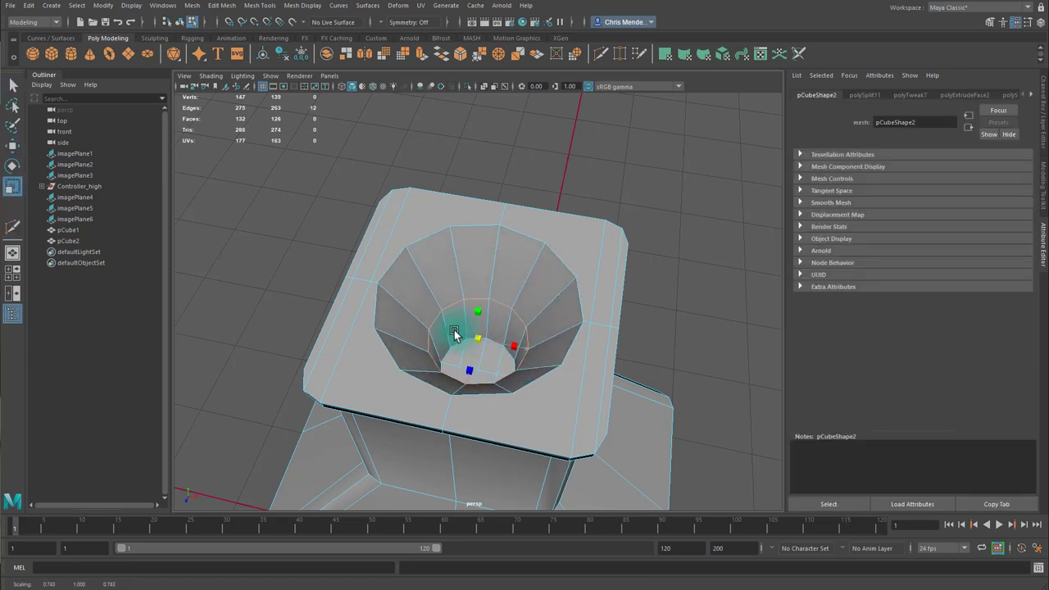
Bevel the edge loop midway down the hole's wall with a fraction of 0.5 and 2 segments.
left_click(459, 56)
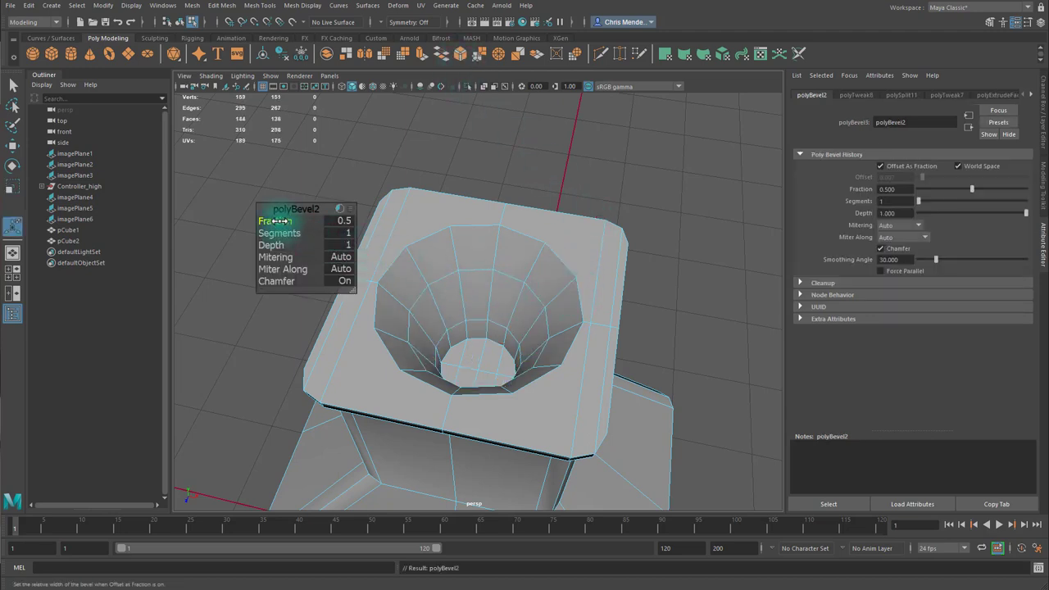
left_click_drag(283, 233, 320, 233)
Scale the two lip loop vertices beside the opening outward, away from the opening's rim.
left_click(531, 248)
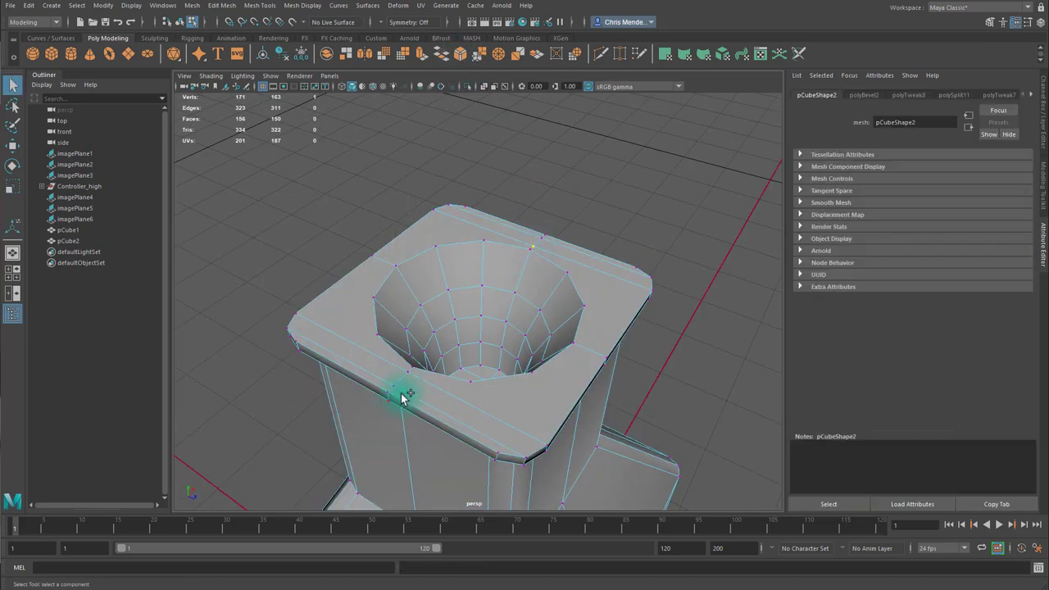
key("r")
left_click_drag(492, 264, 507, 275)
left_click(390, 385, "shift")
left_click(545, 239, "shift")
Bevel the edge loop around the opening's rim with a fraction of 0.5 and 2 segments.
left_click(418, 255)
key("ctrl+z")
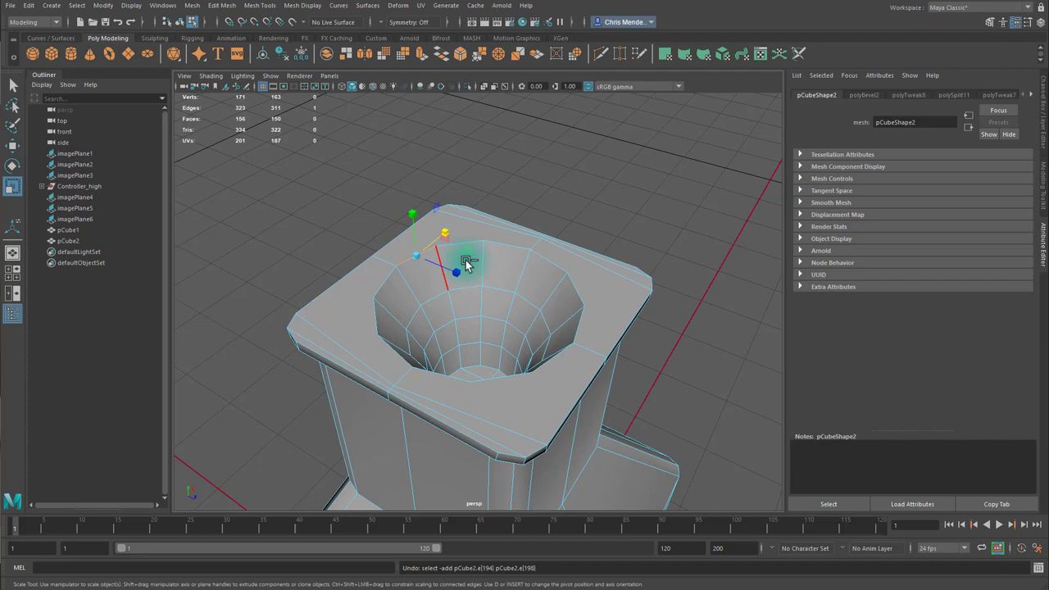
left_click(461, 55)
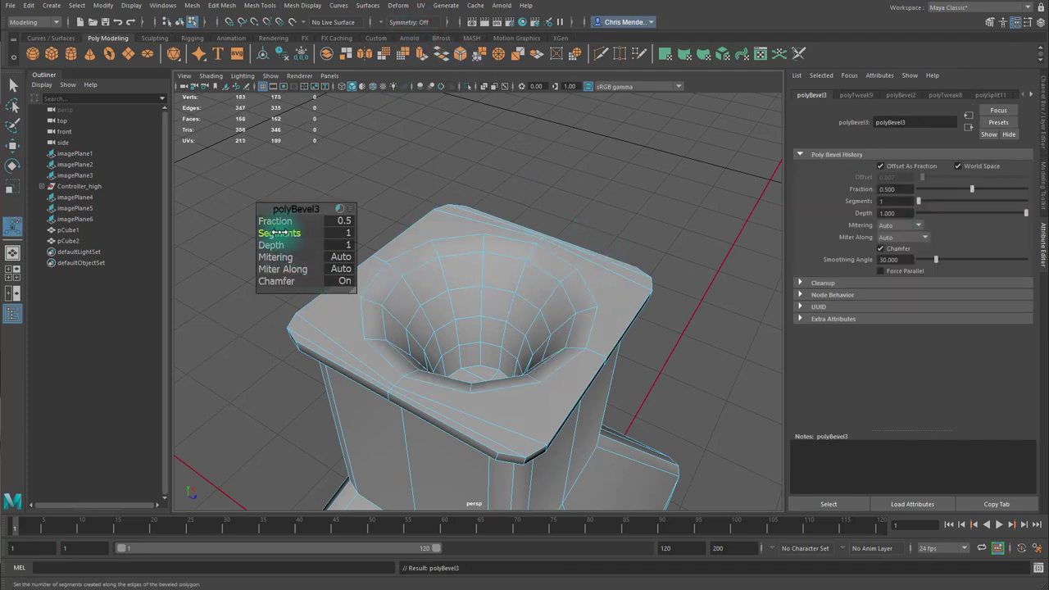
left_click_drag(279, 233, 320, 233)
Slide the edge loop just inside the opening's beveled rim slightly along the hole's wall.
mouse_move(487, 304)
left_mouse_down("alt")
mouse_move(496, 294)
mouse_move(435, 300)
mouse_move(479, 303)
left_mouse_up("alt")
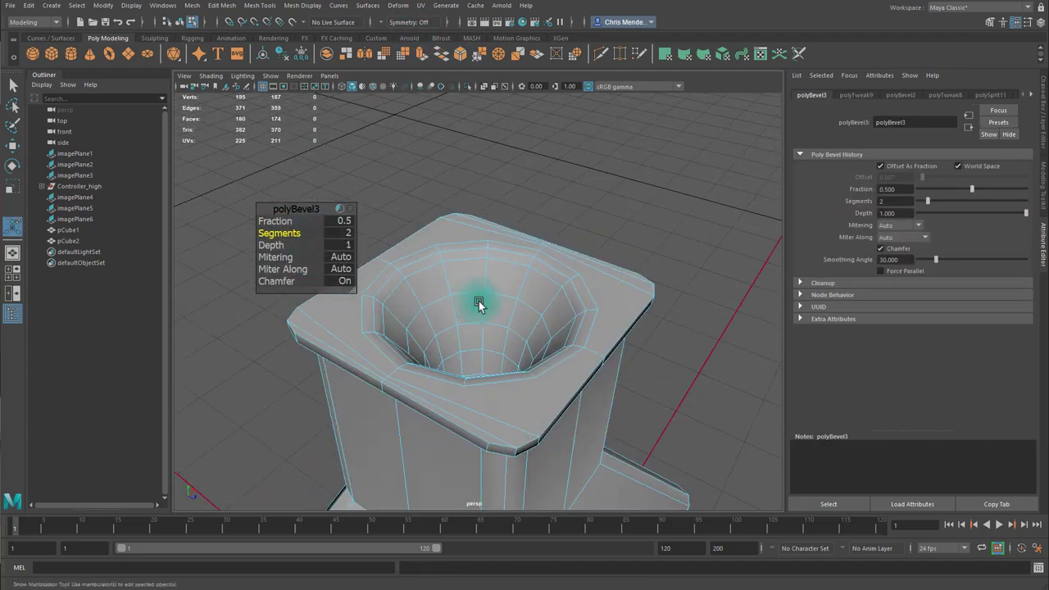
double_click(461, 261)
key("w")
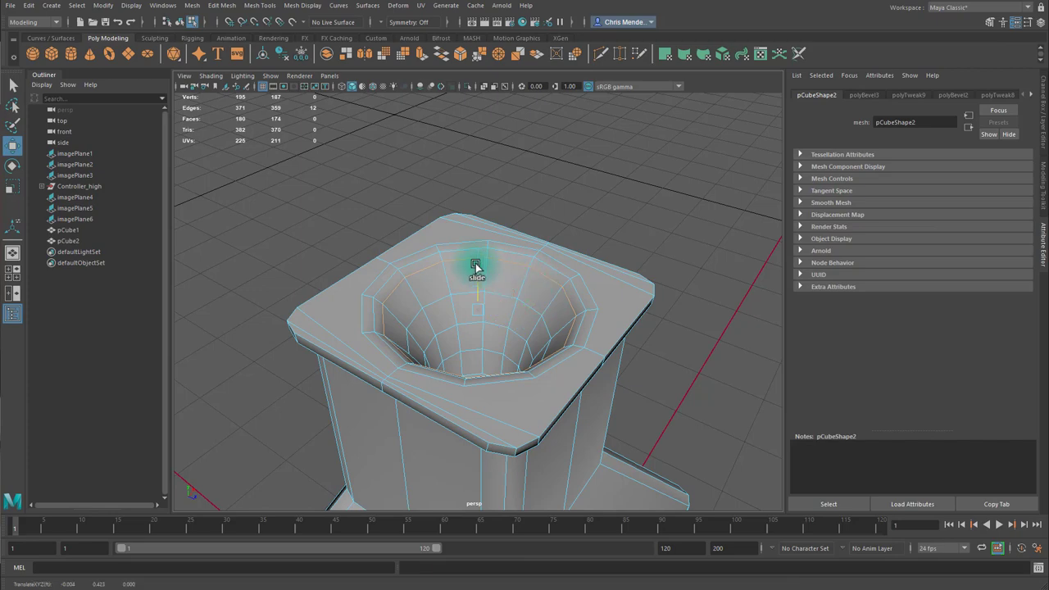
left_click_drag(476, 267, 480, 276, "ctrl+shift")
Insert edge loops on both sides of one connector corner and cut them through to the opening's rim vertices.
left_click_drag(408, 278, 499, 349, "alt")
key("ctrl+shift+x")
key("w")
key("ctrl+shift+x")
left_click(521, 157)
middle_click_drag(499, 349, 489, 274, "alt")
left_click_drag(488, 272, 454, 344, "alt")
left_click(456, 325, "ctrl")
left_click(448, 309)
right_click(448, 309)
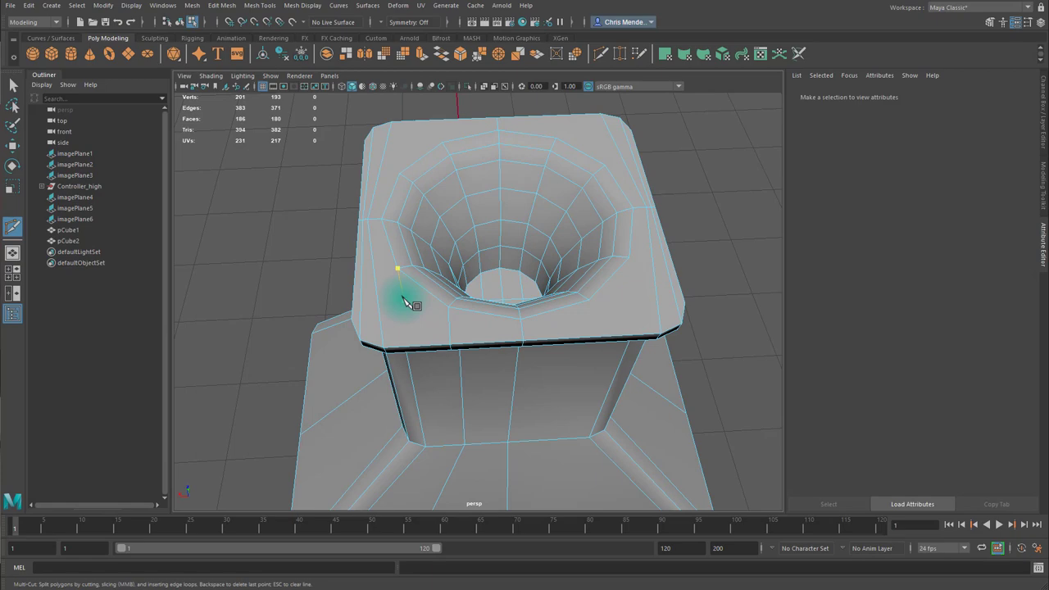
left_click(361, 272, "ctrl")
left_click(378, 280)
right_click(378, 279)
Add edge loops on both sides of the second connector corner and connect them to the nearest rim vertices.
left_click_drag(432, 340, 368, 329, "alt")
left_click(556, 361, "ctrl")
left_click(557, 329)
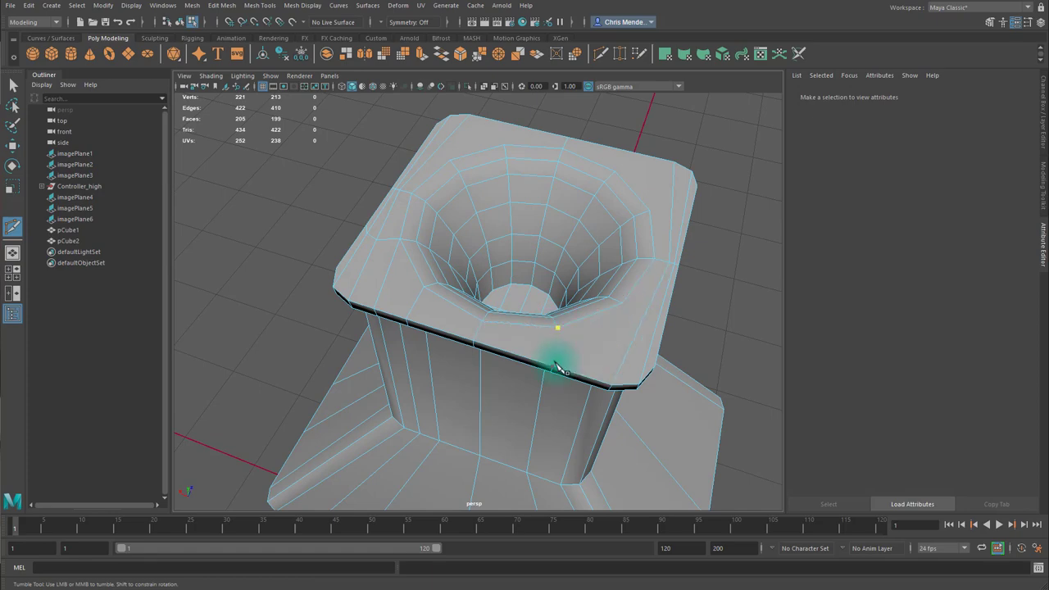
left_click_drag(556, 368, 511, 440, "alt")
left_click(498, 403, "ctrl")
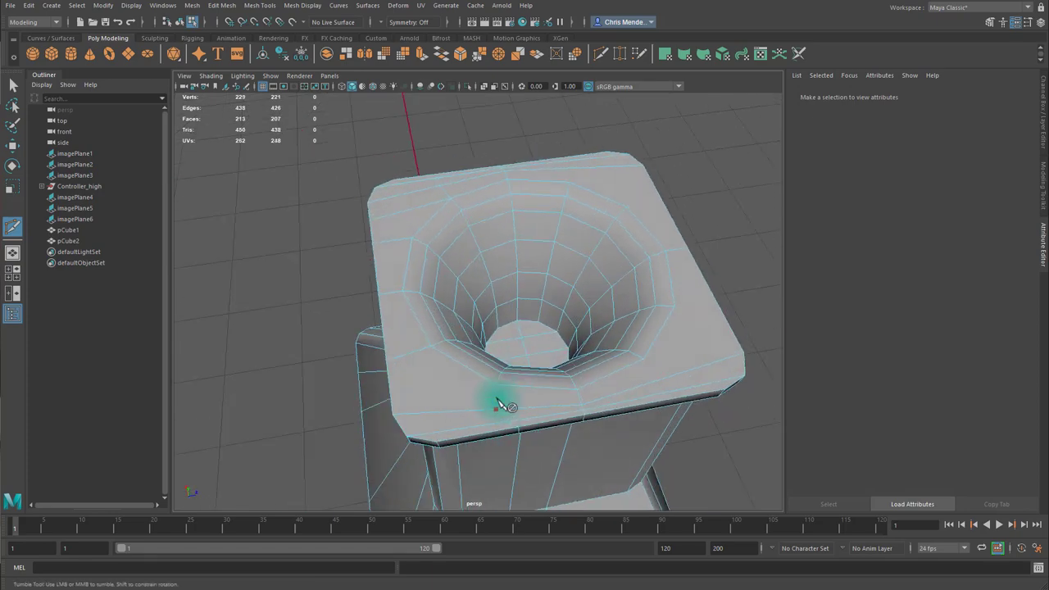
left_click(497, 402)
left_click(497, 384)
right_click(497, 385)
left_click(392, 396)
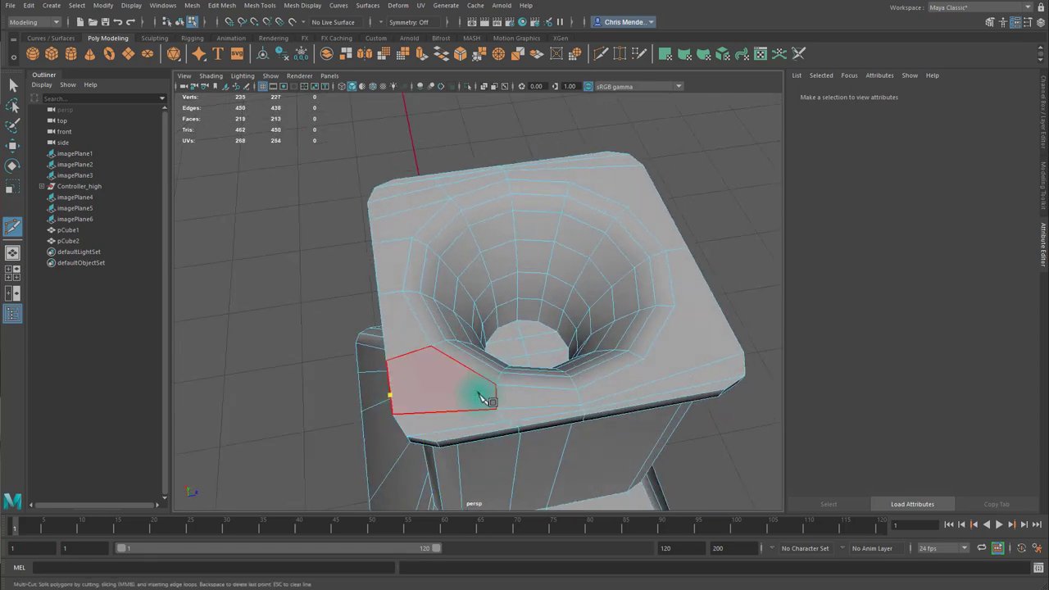
left_click(497, 385)
right_click(497, 385)
Add edge loops beside the third connector corner and cut the top faces there through to the rim vertices.
left_click_drag(664, 402, 620, 409, "alt")
middle_click_drag(559, 436, 476, 359, "alt")
left_click(476, 359, "ctrl")
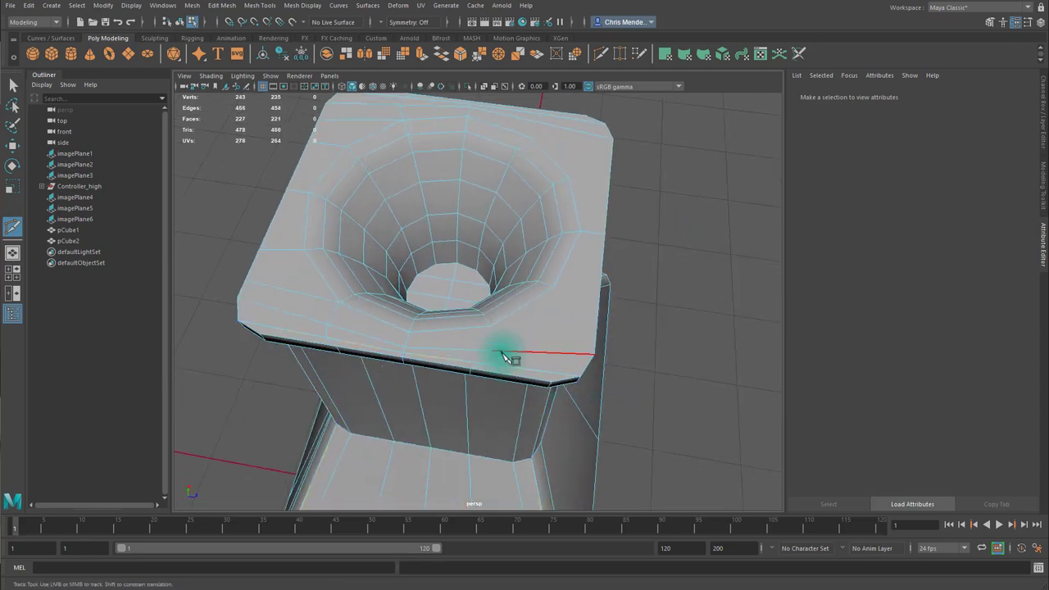
left_click(489, 328)
right_click(490, 329)
left_click(553, 286)
key("Return")
left_click_drag(592, 304, 467, 304, "alt")
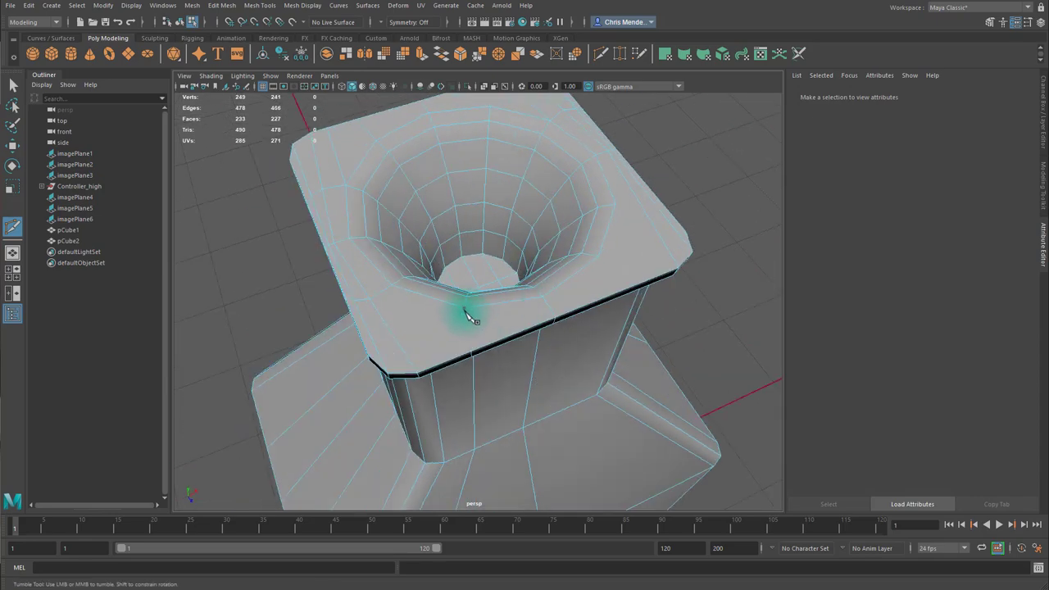
left_click(395, 336)
left_click(466, 308)
right_click(466, 308)
Insert edge loops beside the last connector corner and join them to the remaining unconnected rim vertices.
left_click(616, 292, "ctrl")
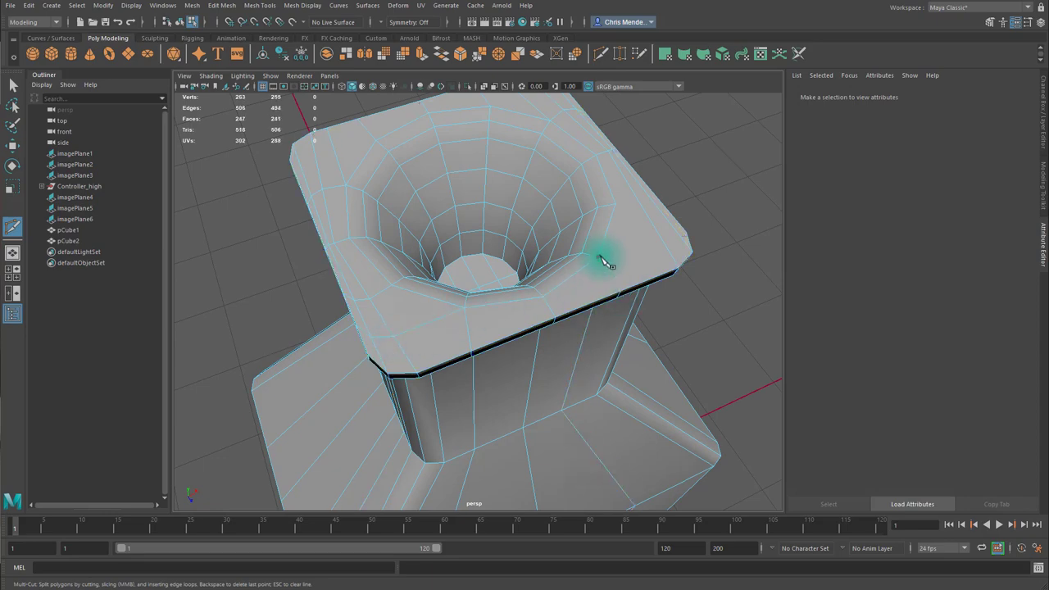
left_click_drag(620, 292, 543, 335, "alt")
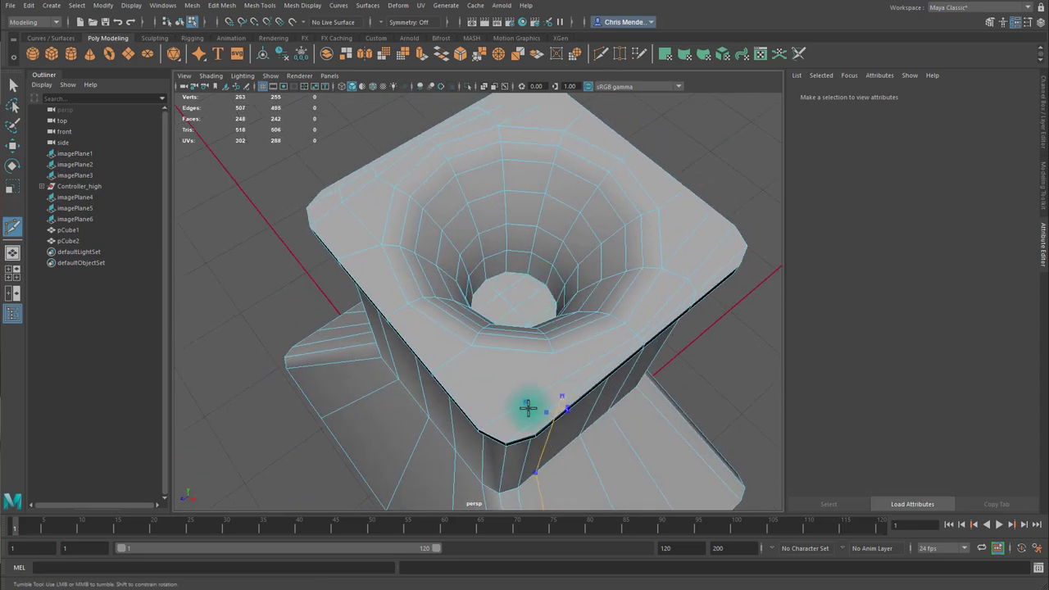
left_click(581, 377)
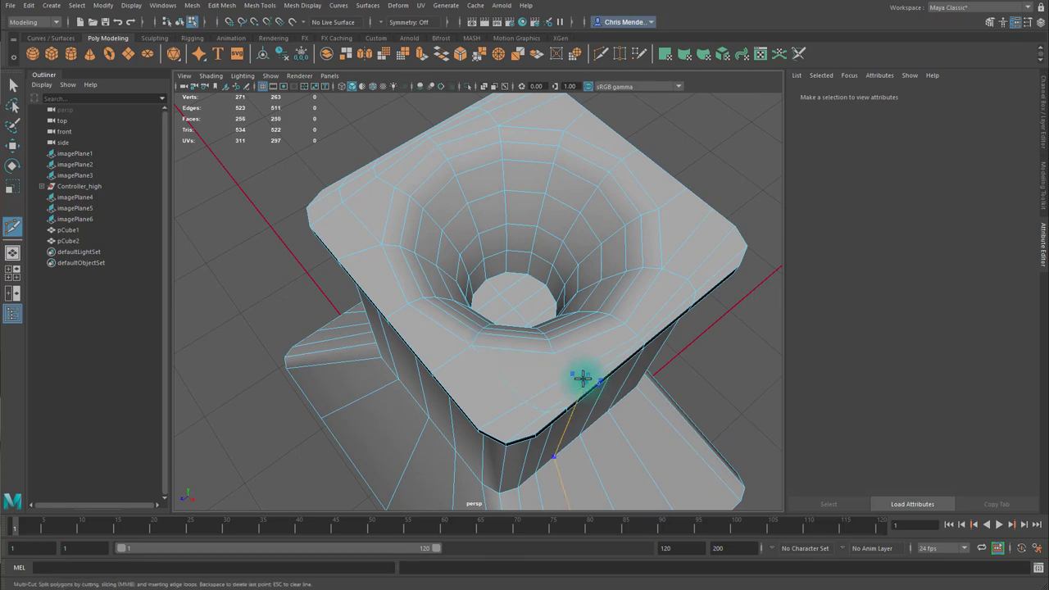
left_click(553, 356)
left_click_drag(608, 353, 597, 322, "alt")
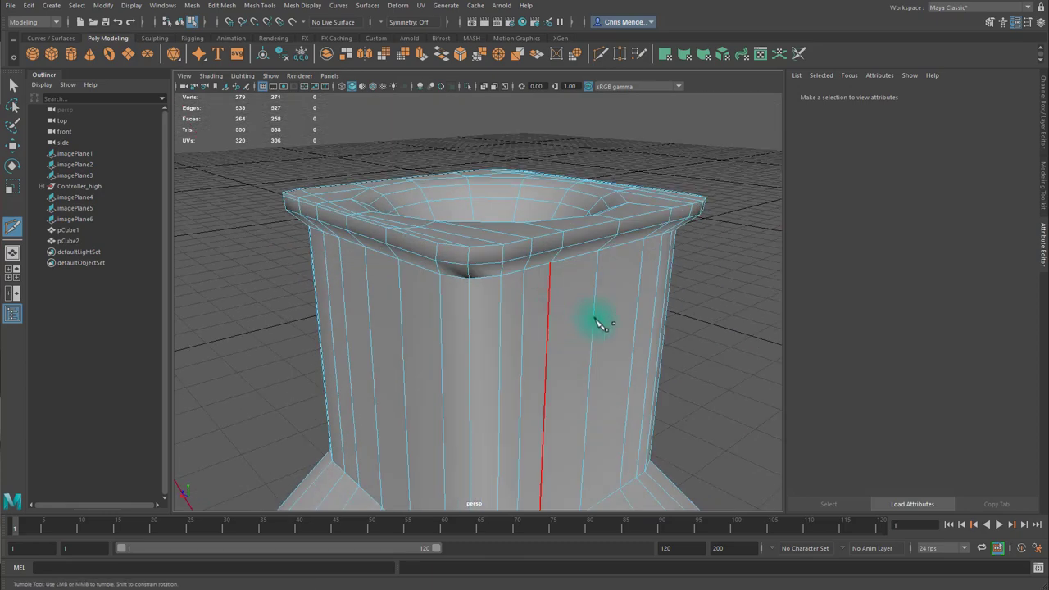
mouse_move(597, 323)
right_mouse_down("alt")
mouse_move(496, 325)
mouse_move(588, 326)
right_mouse_up("alt")
left_click_drag(594, 330, 555, 325, "alt")
Bevel the edge loop where the connector's neck meets the underside of its top lip, with fraction 0.275 and 2 segments.
key("q")
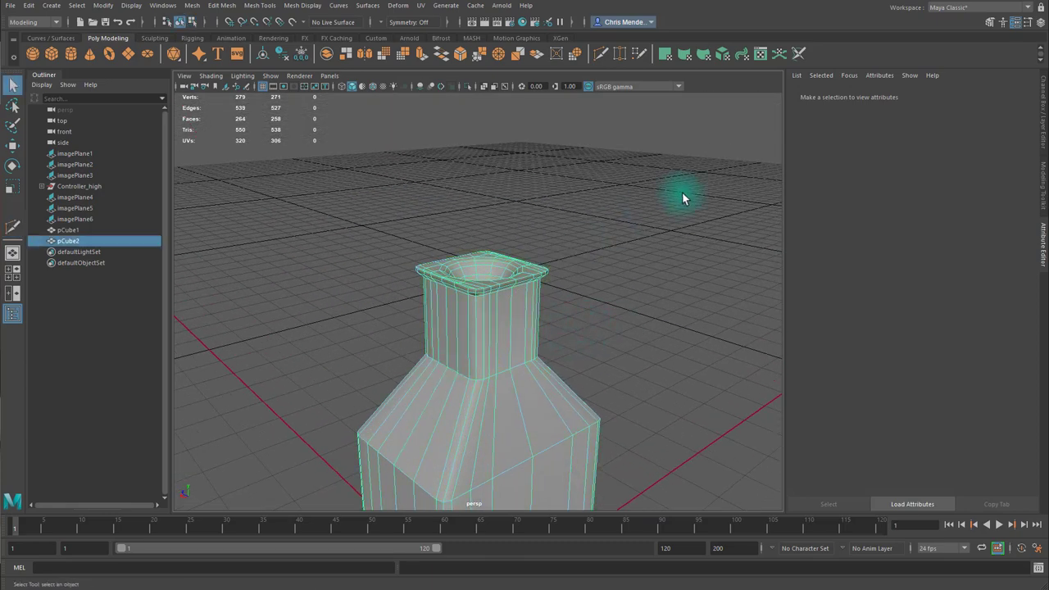
left_click(684, 197)
left_click_drag(618, 295, 457, 286, "alt")
left_click(456, 287)
right_click_drag(407, 285, 459, 246, "alt")
double_click(446, 217)
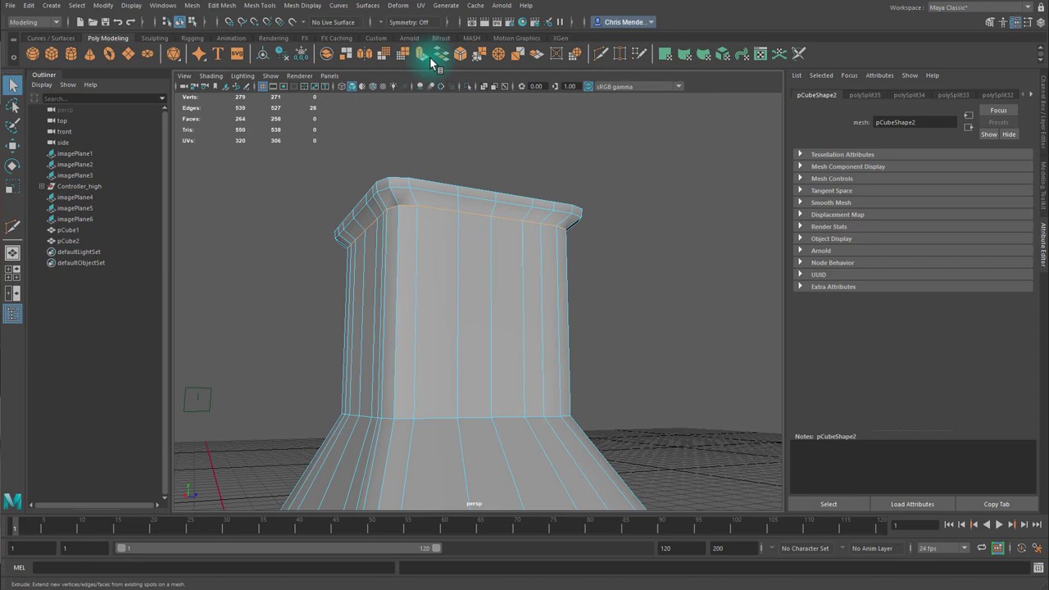
left_click(463, 51)
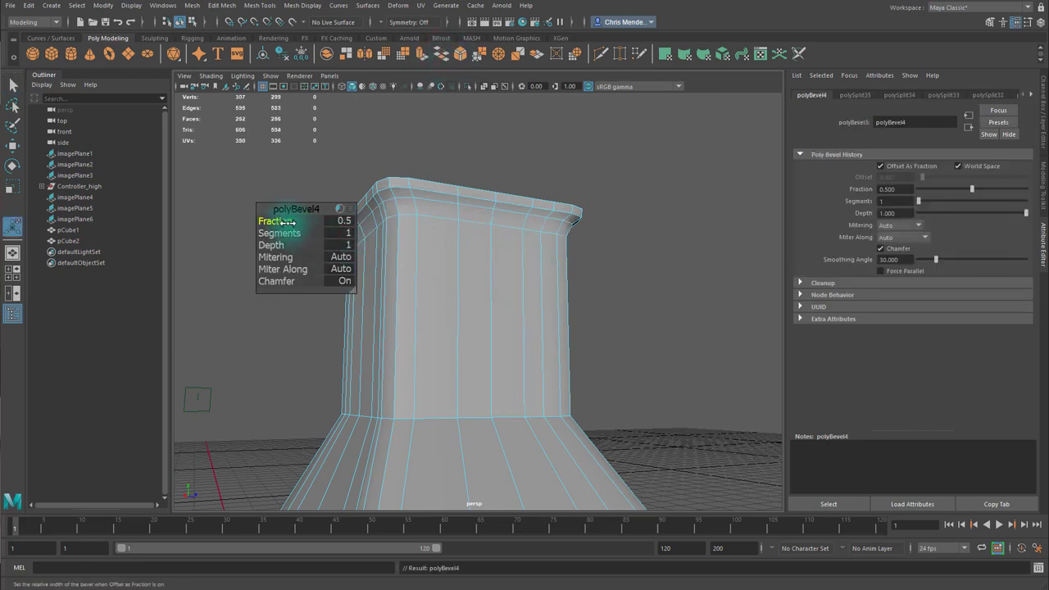
left_click_drag(285, 223, 117, 228)
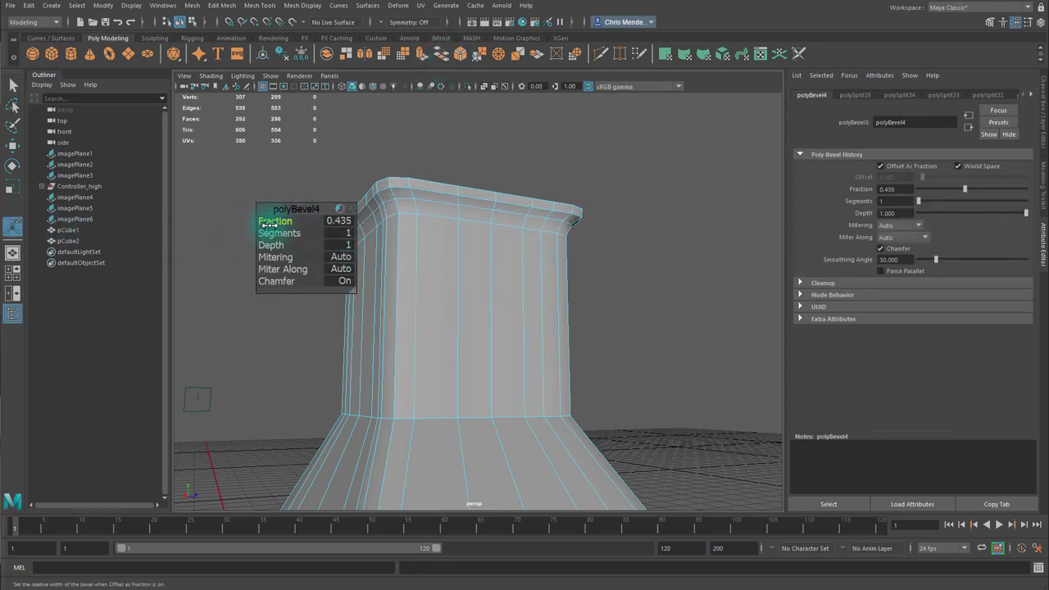
left_click_drag(269, 223, 245, 221)
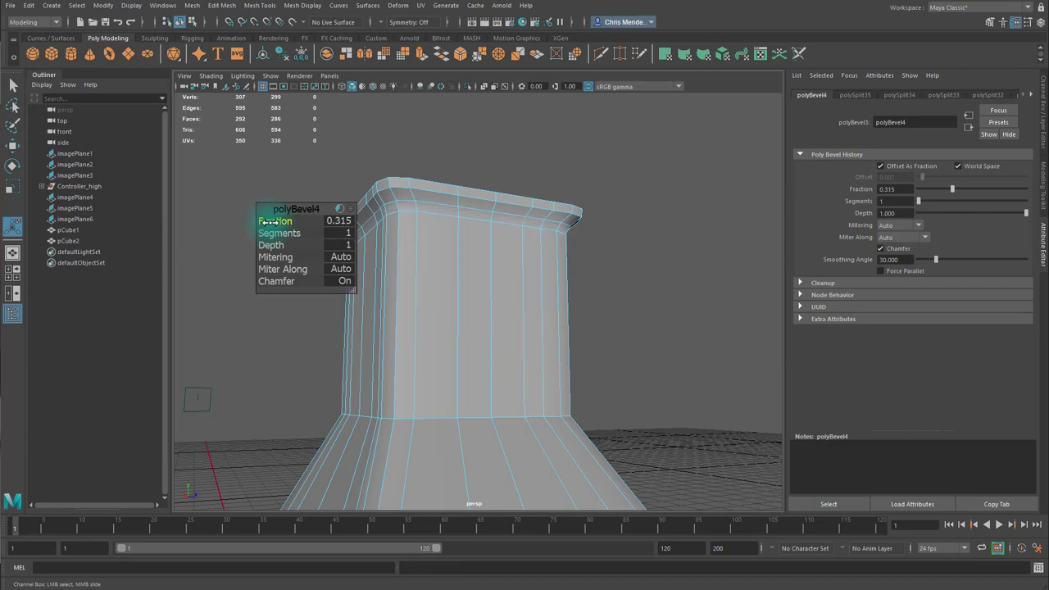
left_click_drag(281, 234, 374, 248)
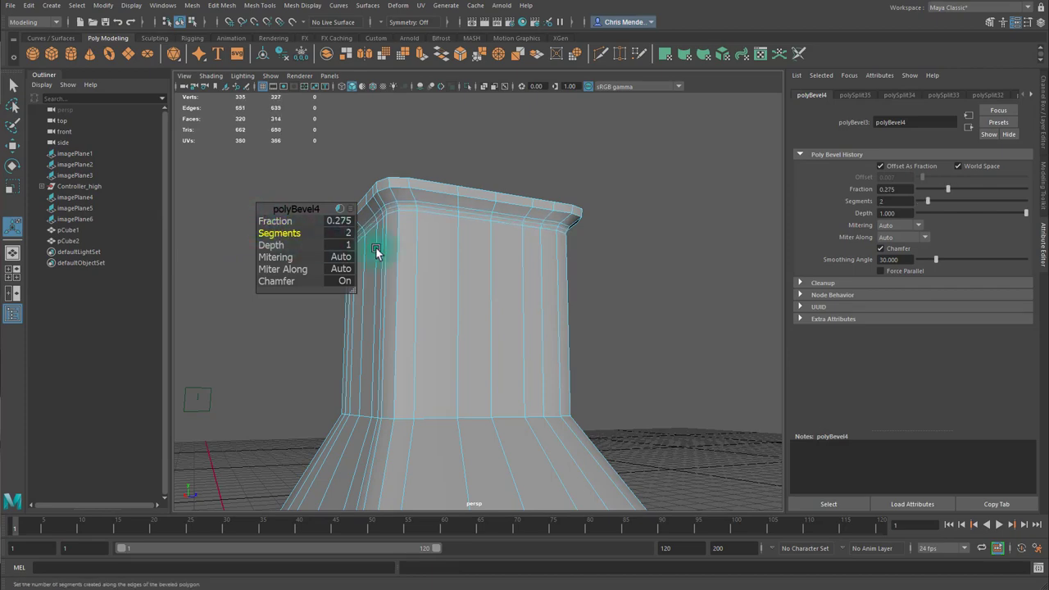
left_click_drag(533, 270, 463, 331, "alt")
right_click_drag(463, 331, 529, 283)
Bevel the edge loop where the sloped shoulder meets the straight lower body, with a fraction of about 0.041.
left_click_drag(548, 272, 675, 301, "alt")
right_click_drag(675, 301, 594, 324, "alt")
middle_click_drag(594, 324, 616, 234, "alt")
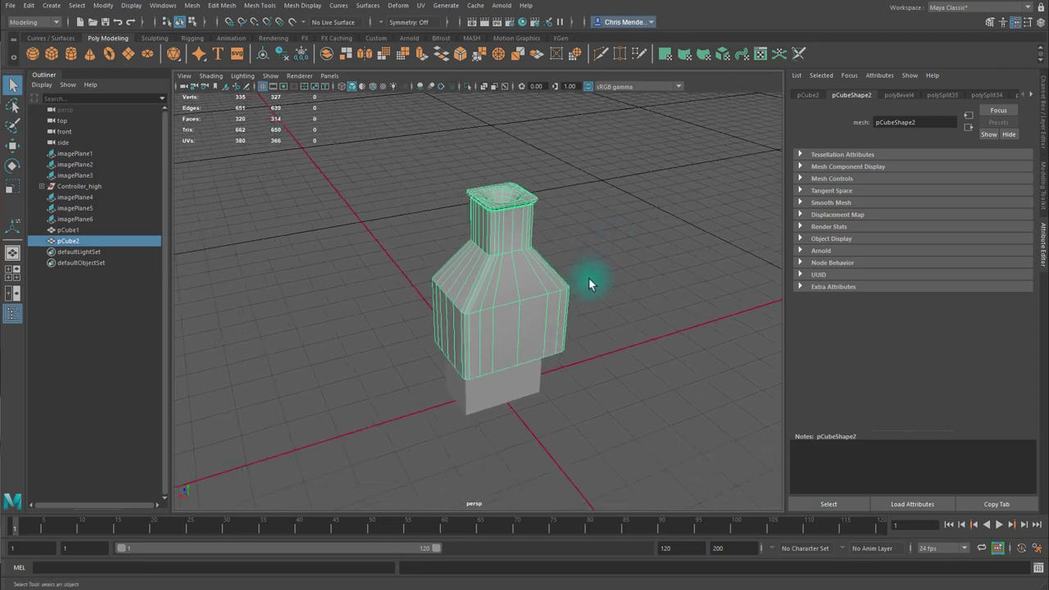
left_click(648, 346)
left_click_drag(648, 346, 519, 333, "alt")
left_click(474, 319)
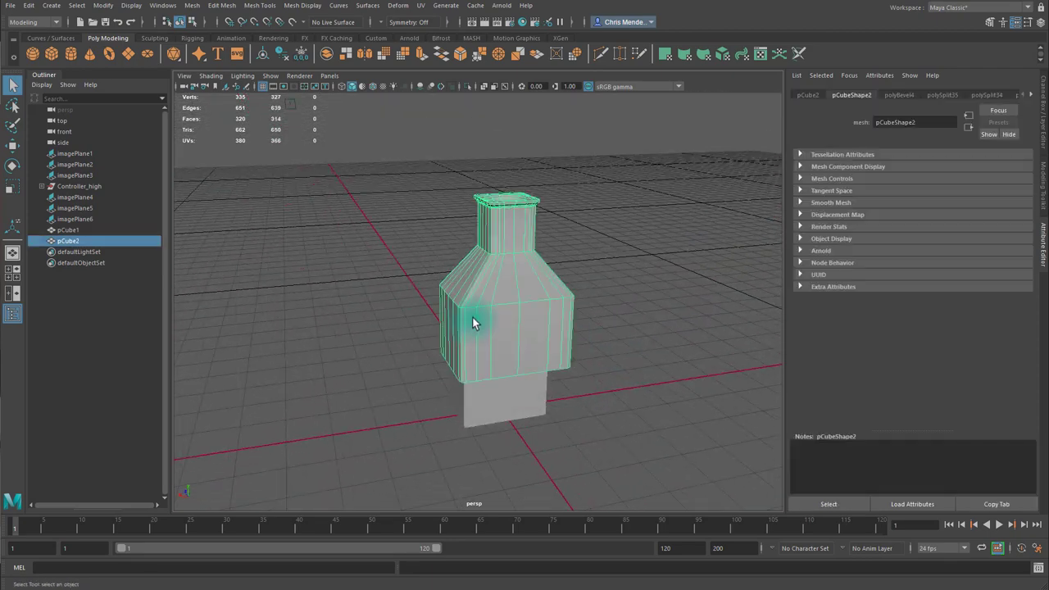
key("F10")
double_click(485, 307)
right_click_drag(485, 306, 549, 317, "shift")
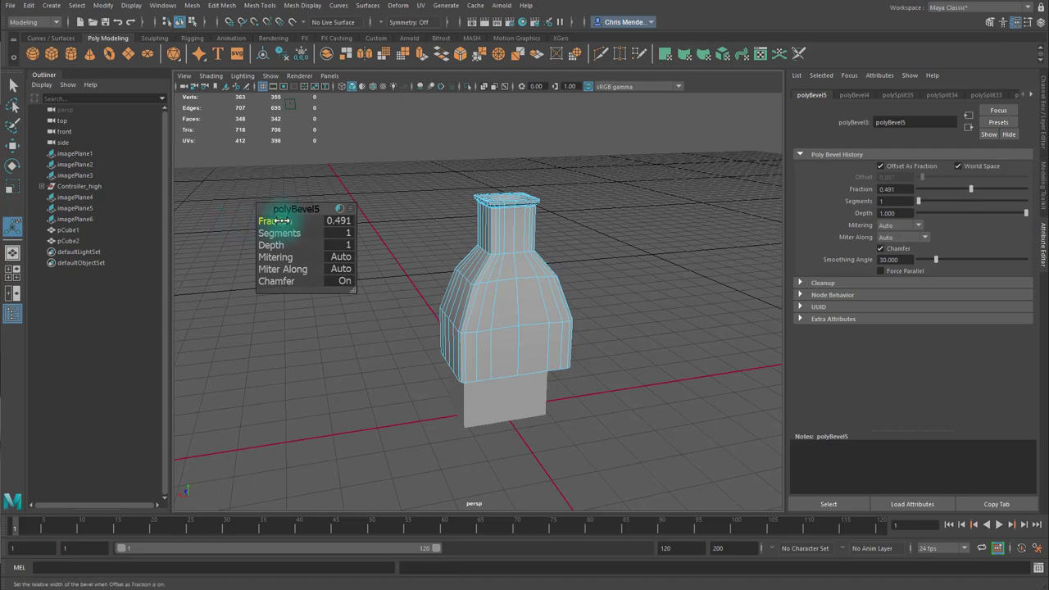
left_click_drag(277, 223, 251, 222)
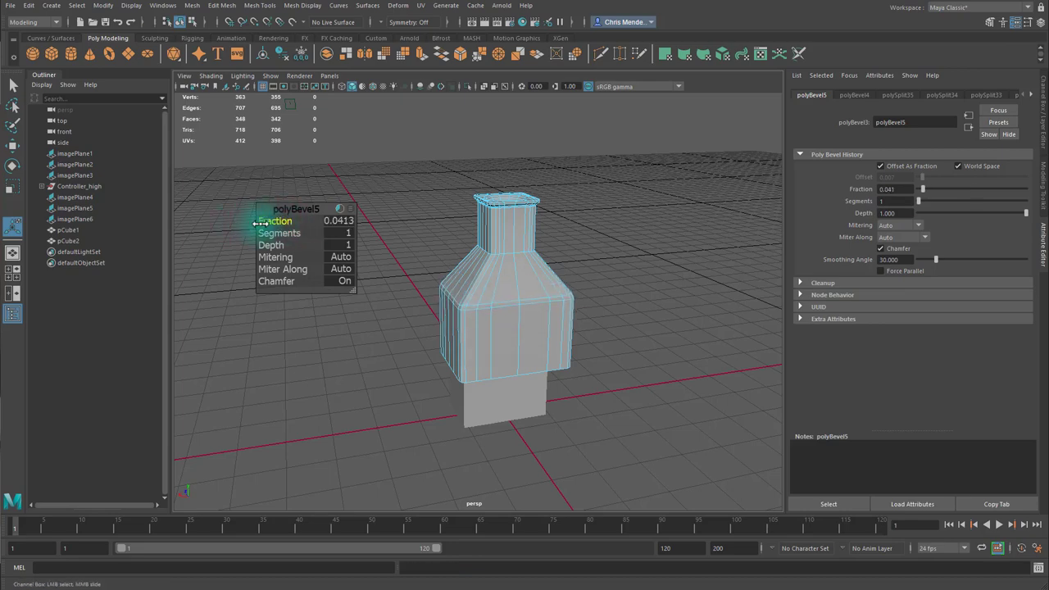
left_click_drag(532, 282, 489, 295, "alt")
right_click_drag(489, 293, 680, 182)
left_click(627, 271)
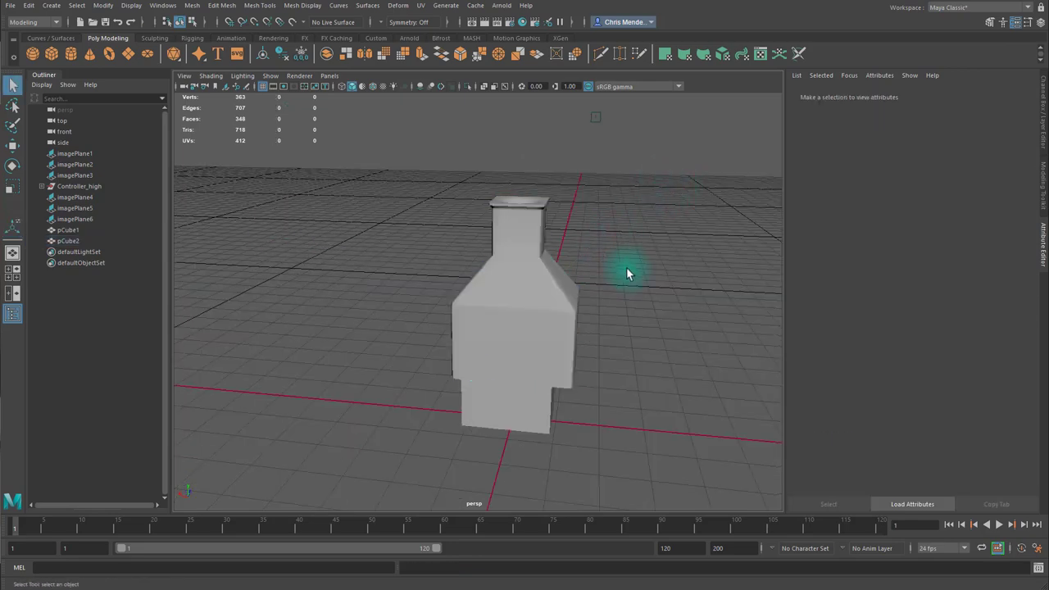
mouse_move(627, 269)
left_mouse_down("alt")
mouse_move(481, 257)
mouse_move(521, 241)
mouse_move(629, 260)
left_mouse_up("alt")
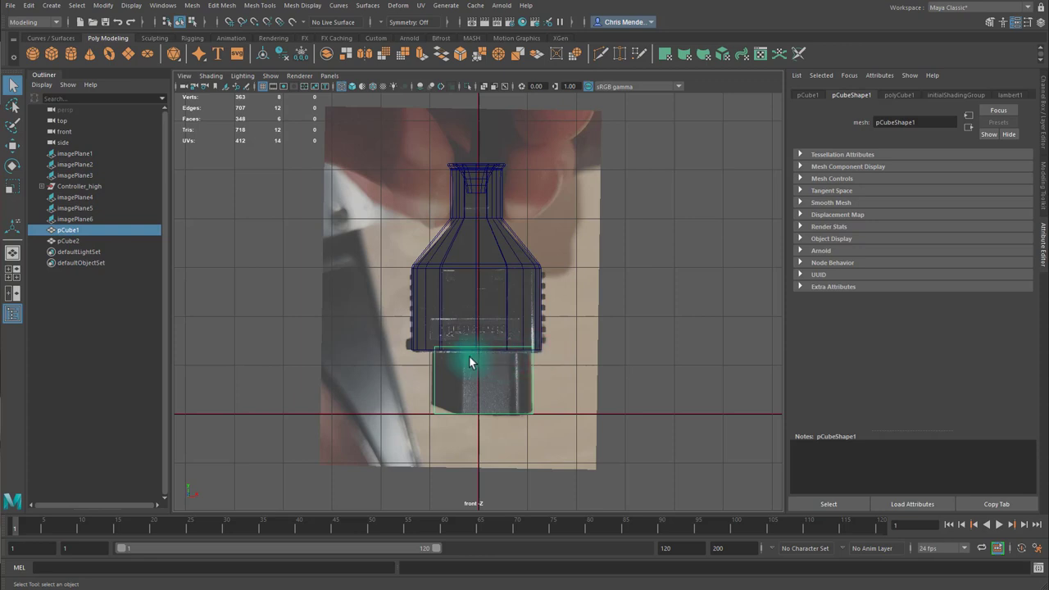
right_click(432, 378)
left_click(406, 356)
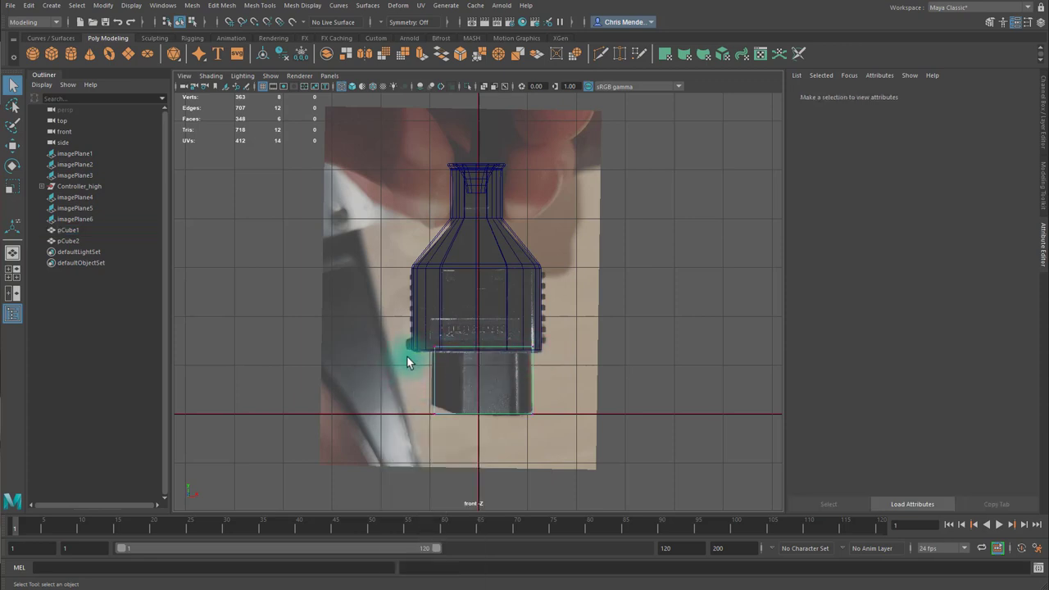
left_click(462, 409)
key("w")
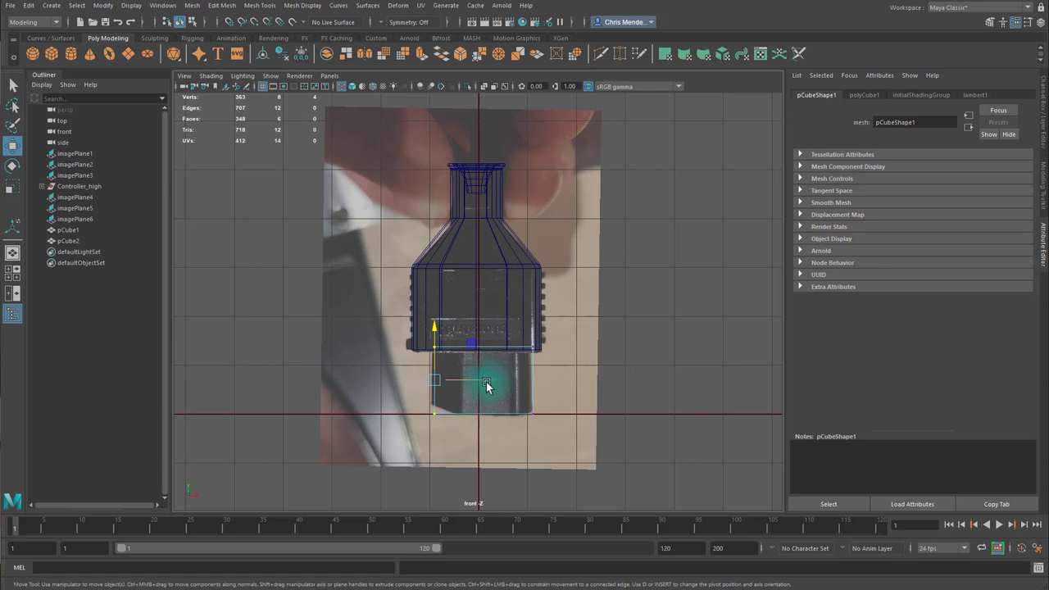
right_click_drag(467, 410, 569, 376)
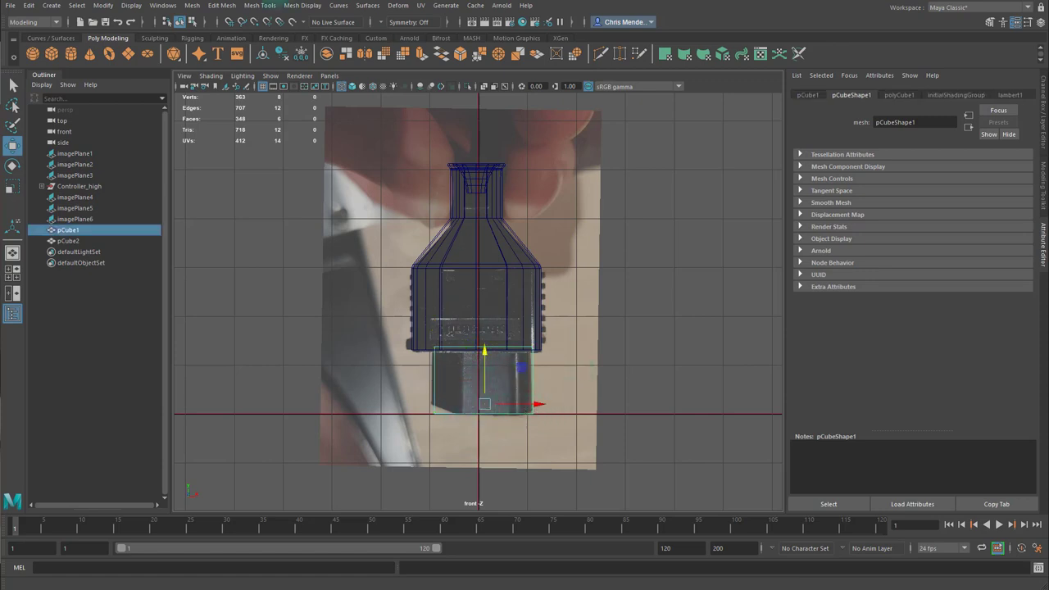
Center the lower cube's pivot, snap the cube horizontally to the connector body's centre vertex, and start scaling it.
left_click(282, 55)
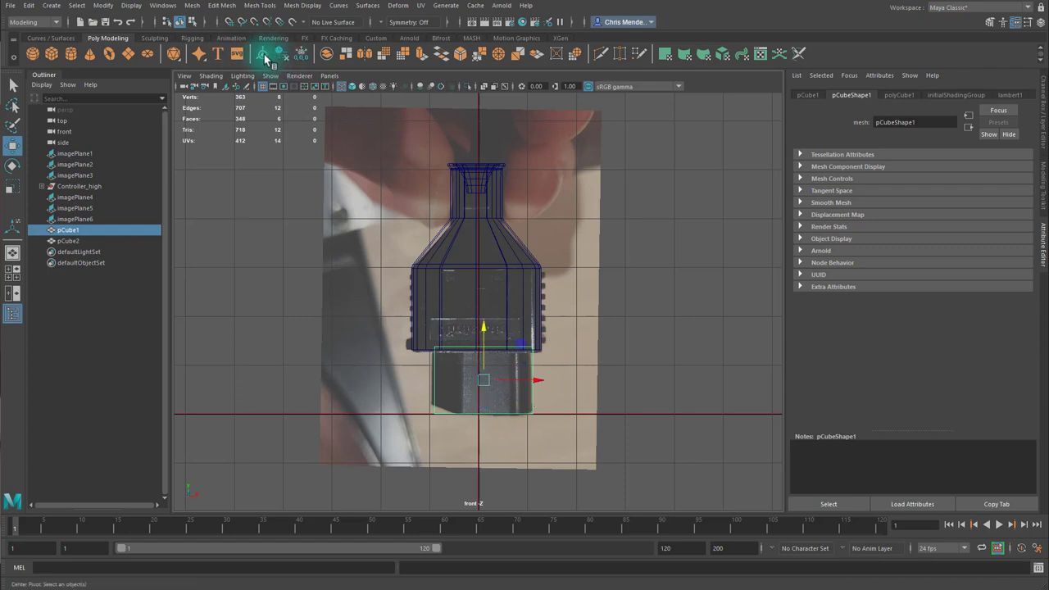
left_click(538, 381)
key("v")
middle_click_drag(470, 172, 472, 192)
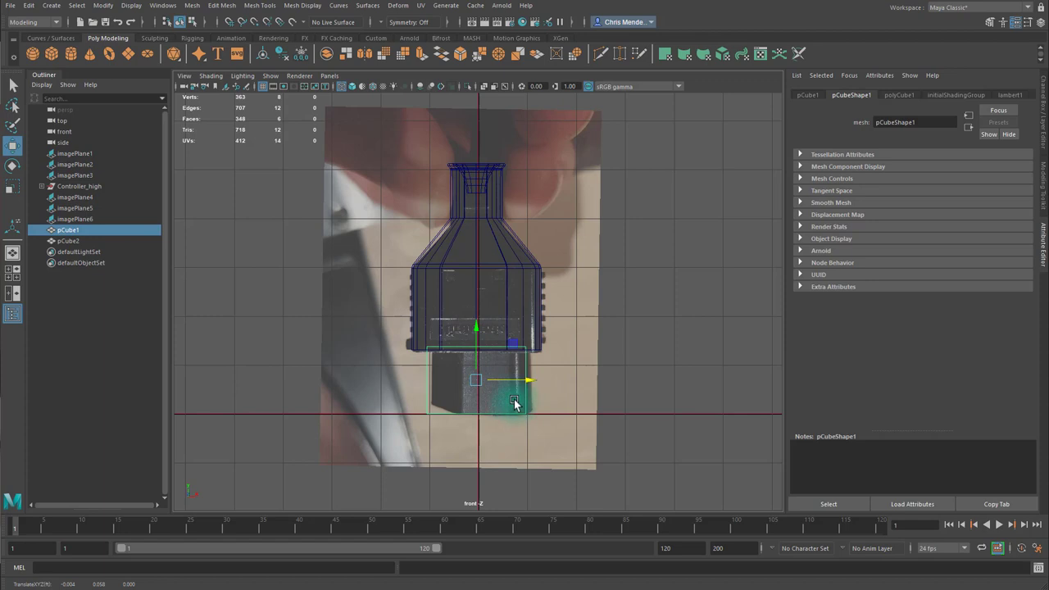
key("r")
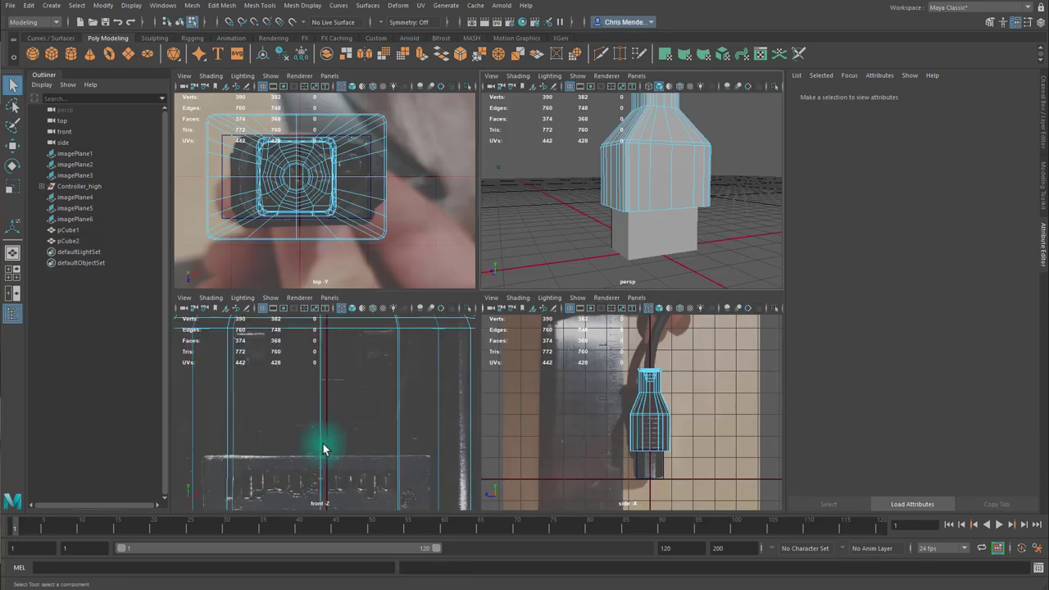
Insert a horizontal edge loop around the connector body just above its bottom edge, level with the reference photo's bottom flange.
scroll(328, 445, "down", 6)
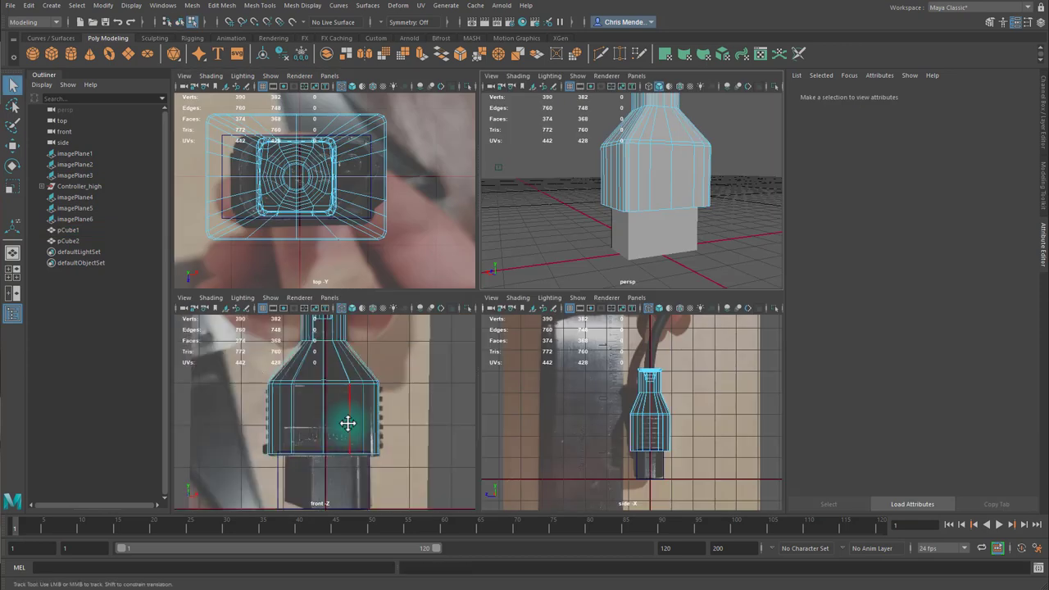
middle_click_drag(349, 424, 369, 365, "alt")
scroll(381, 381, "up", 5)
key("ctrl+shift+x")
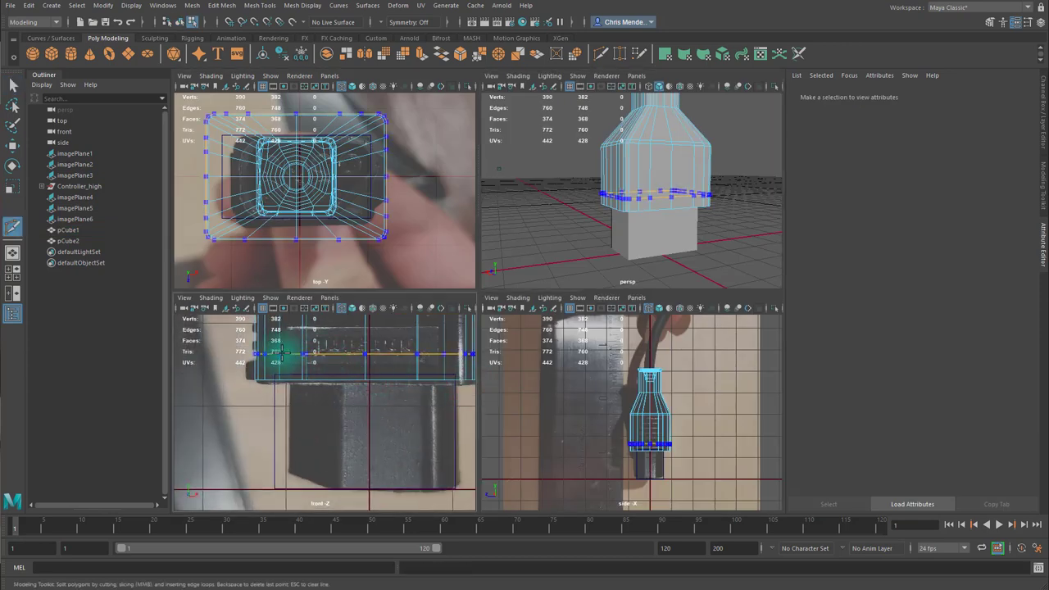
left_click(289, 358)
scroll(346, 375, "up", 3)
middle_click_drag(347, 375, 368, 440, "alt")
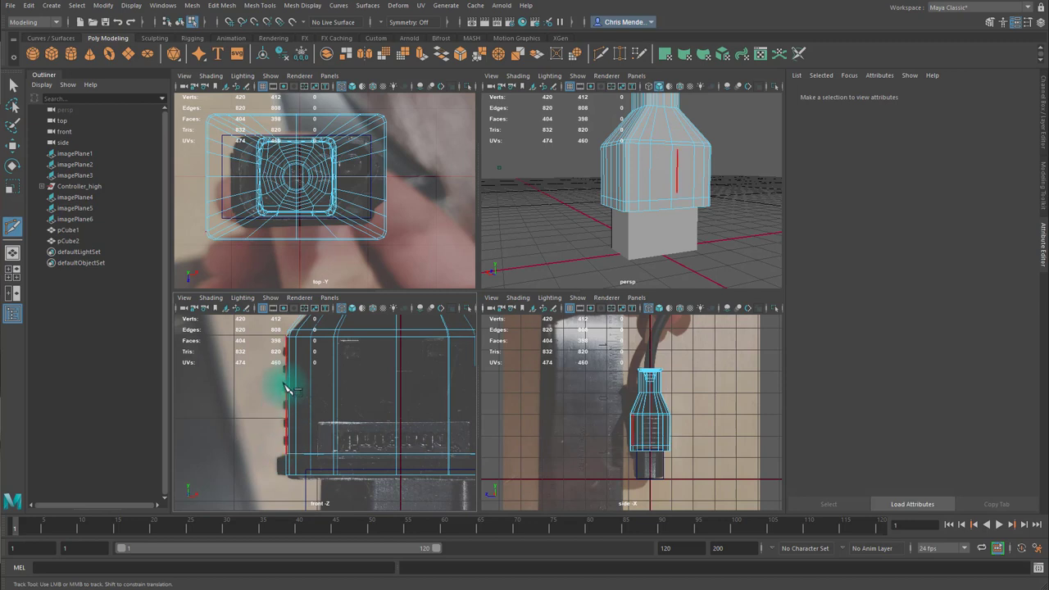
Set the Insert Edge Loop tool to 6 multiple edge loops and add them across the connector body's straight sides.
left_click(221, 6)
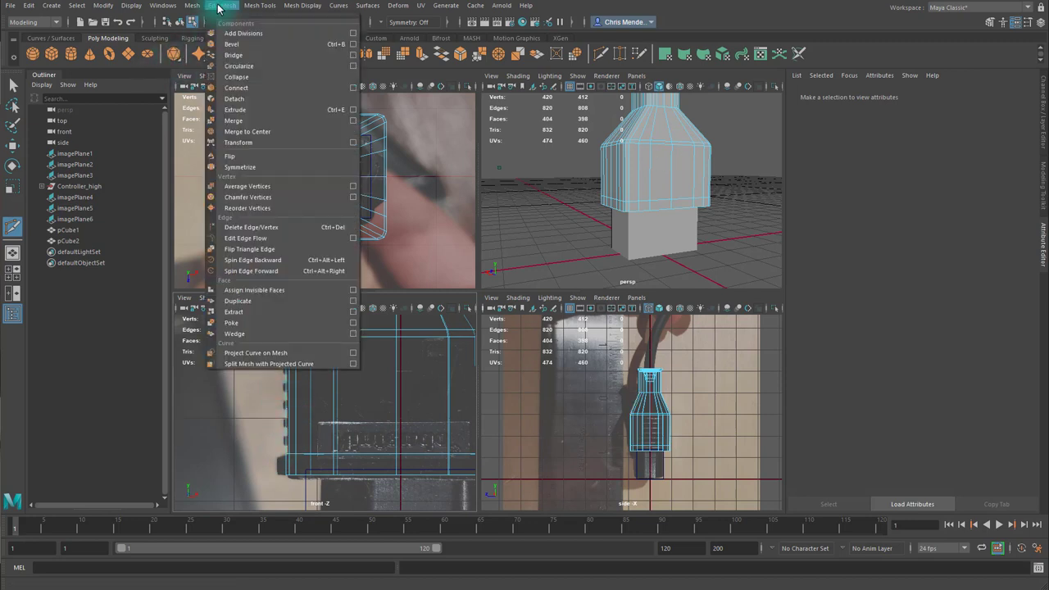
mouse_move(194, 10)
mouse_move(259, 6)
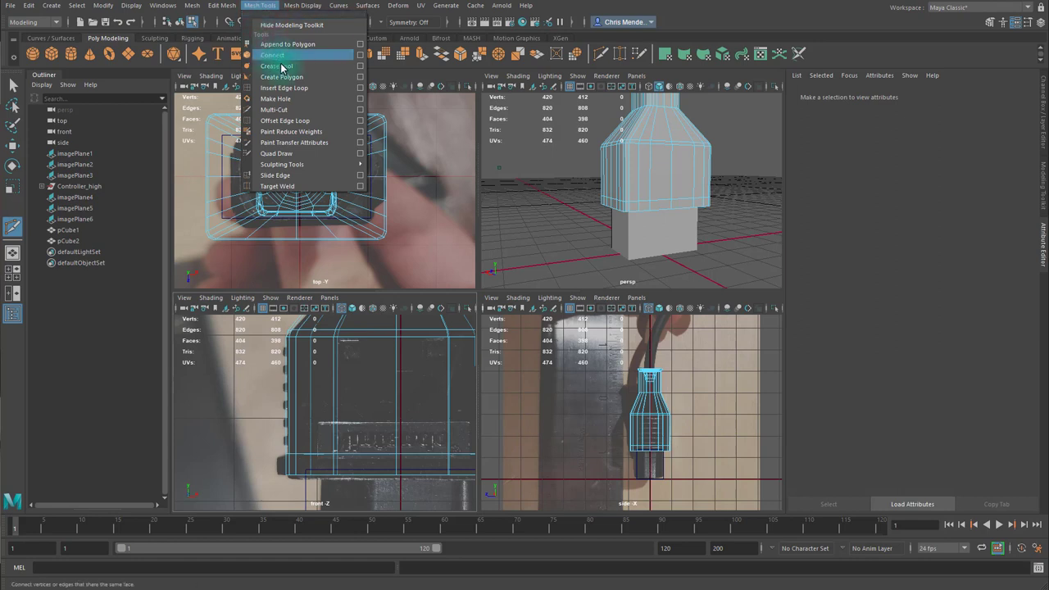
left_click(358, 88)
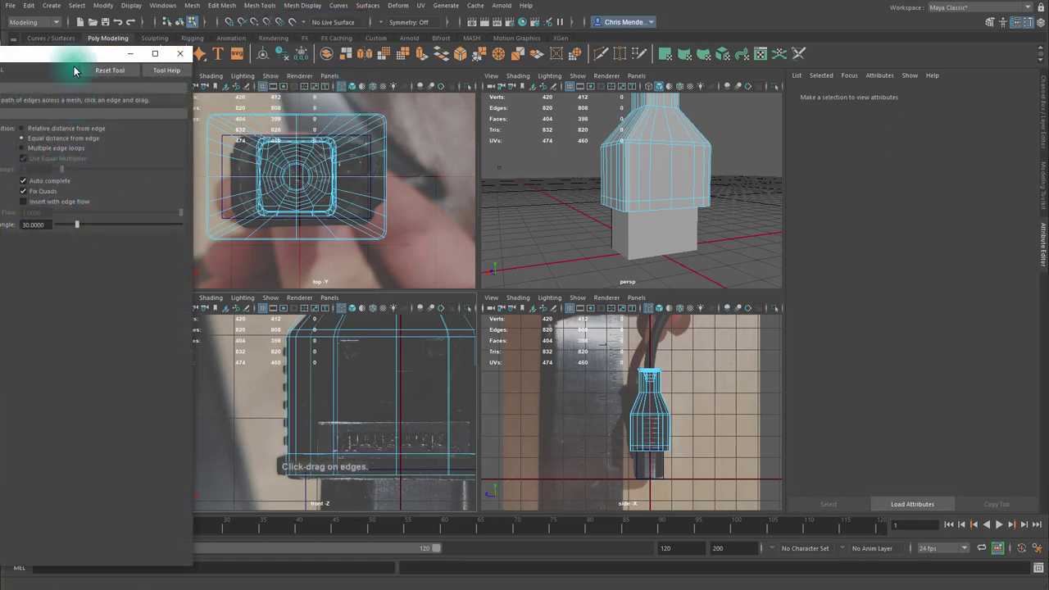
left_click_drag(100, 55, 293, 60)
left_click(216, 154)
left_click(230, 176)
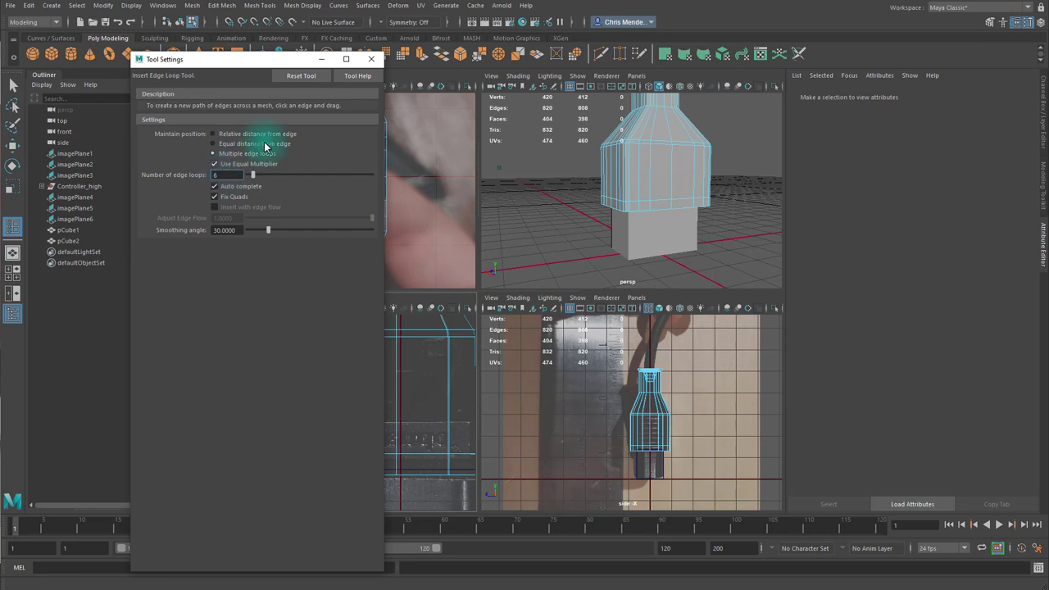
left_click_drag(278, 60, 236, 64)
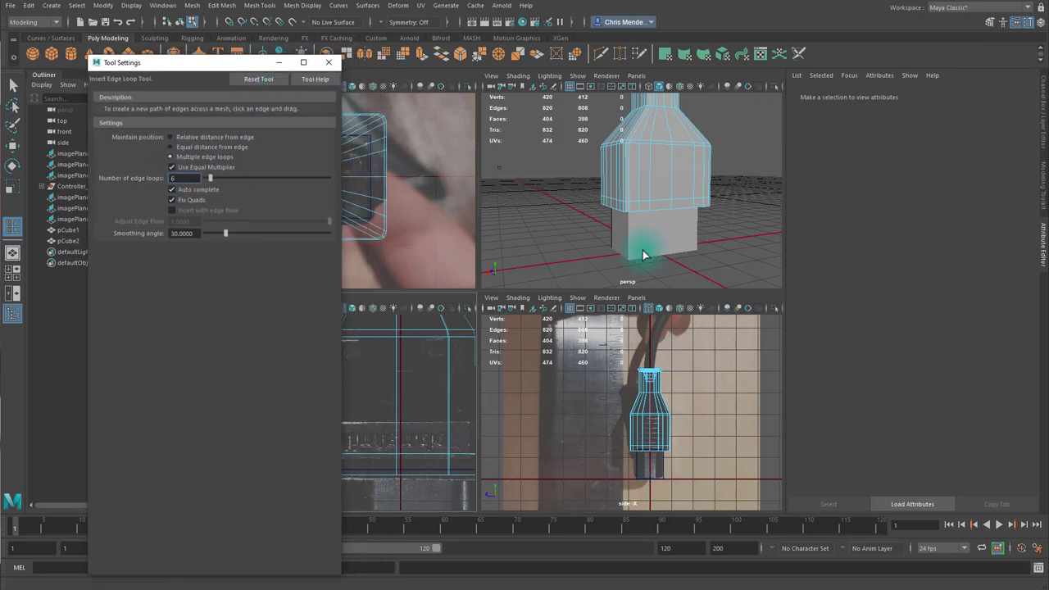
left_click(626, 174)
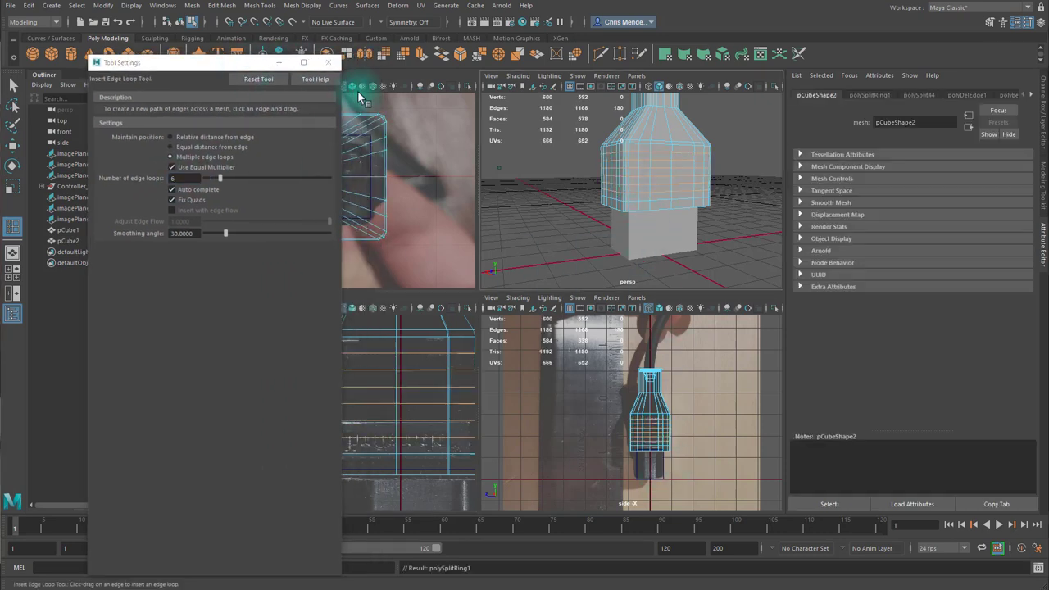
left_click(328, 64)
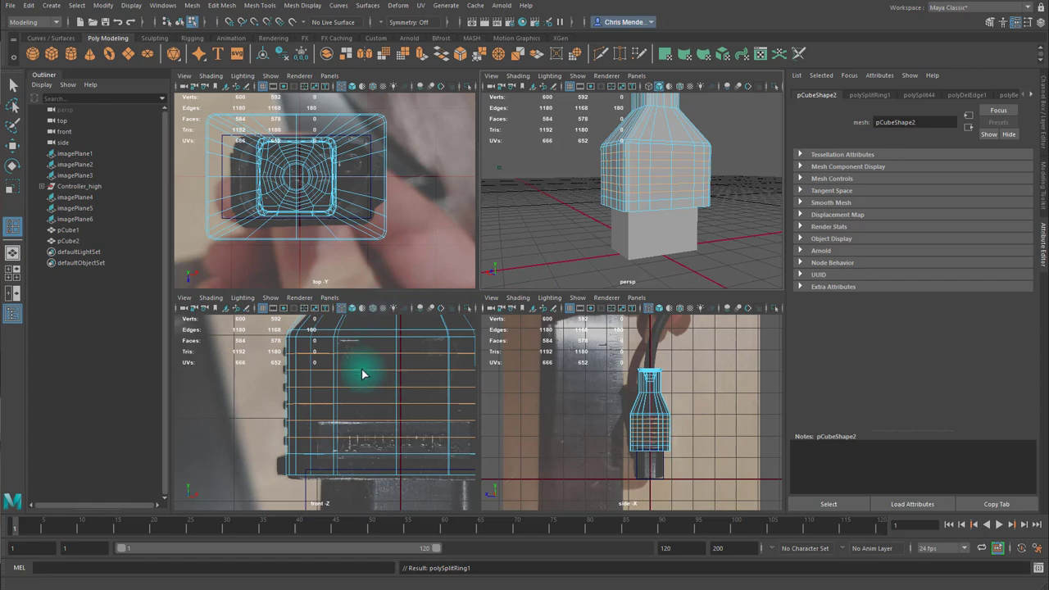
Bevel the six new horizontal edge loops on the connector body into narrow bands.
left_click(463, 55)
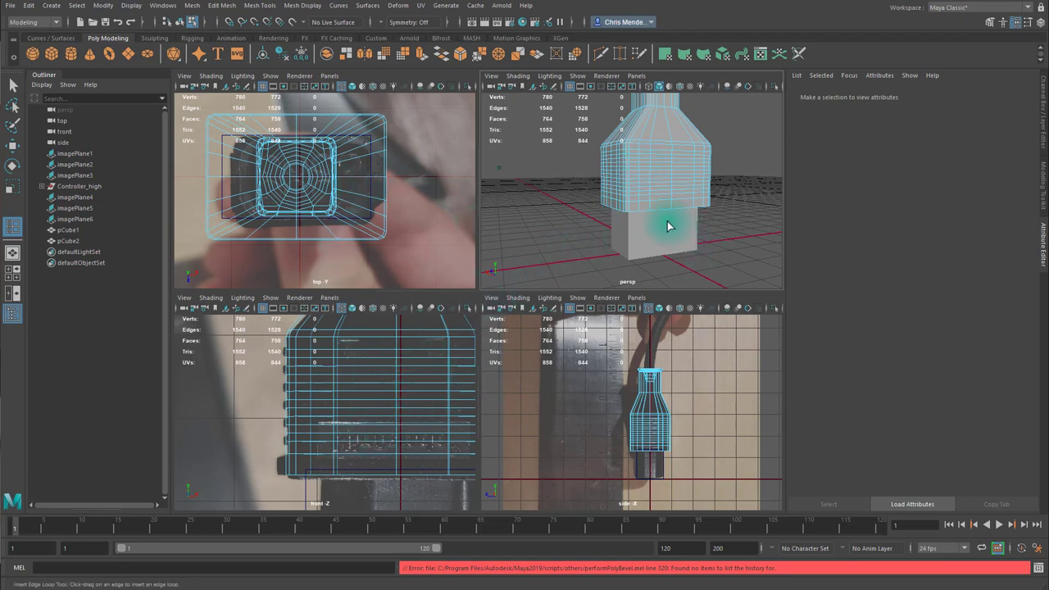
key("space")
left_click_drag(503, 355, 569, 349, "alt")
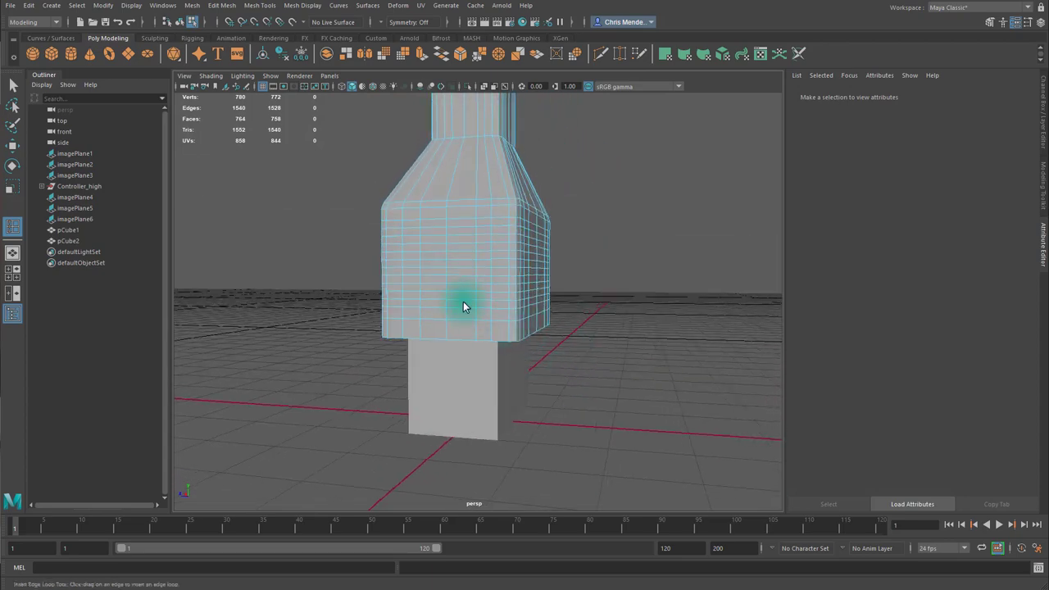
right_click_drag(398, 303, 401, 326, "shift")
left_click(397, 300)
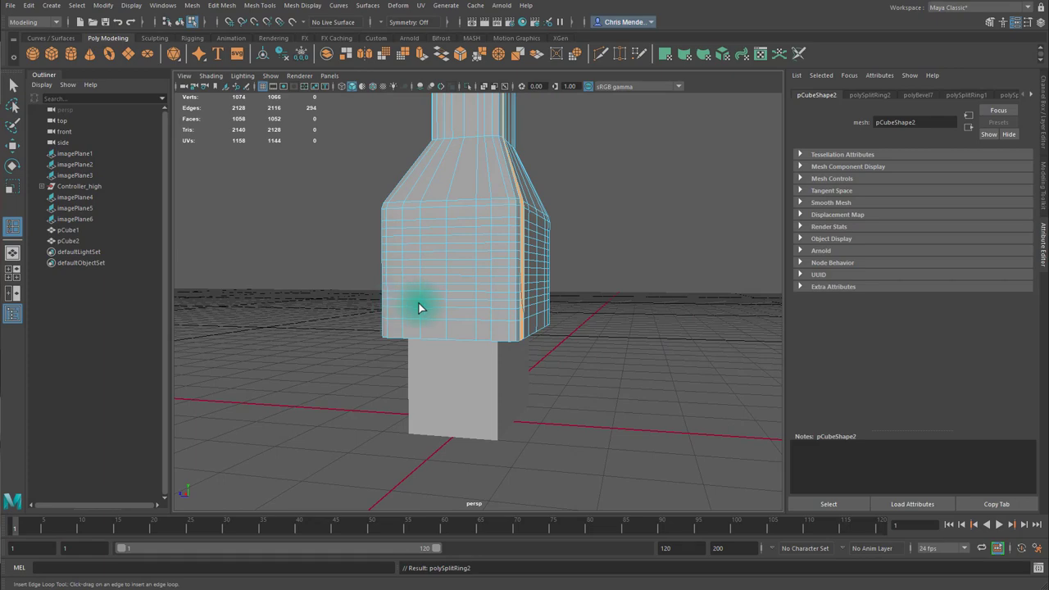
key("ctrl+z")
key("q")
left_click_drag(610, 336, 458, 311, "alt")
left_click(460, 310)
left_click(688, 345)
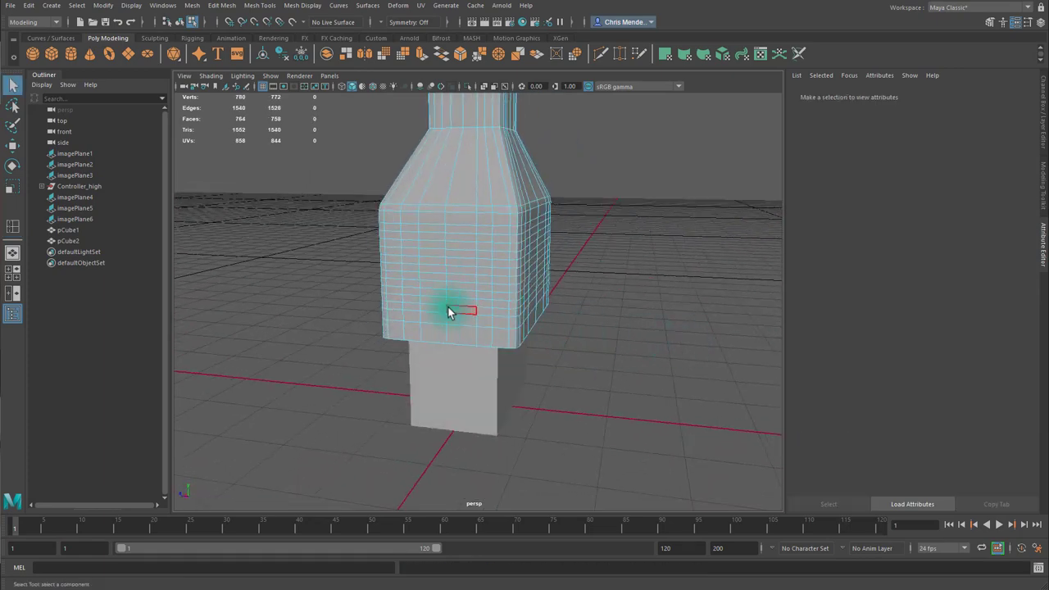
left_click(422, 309, "shift")
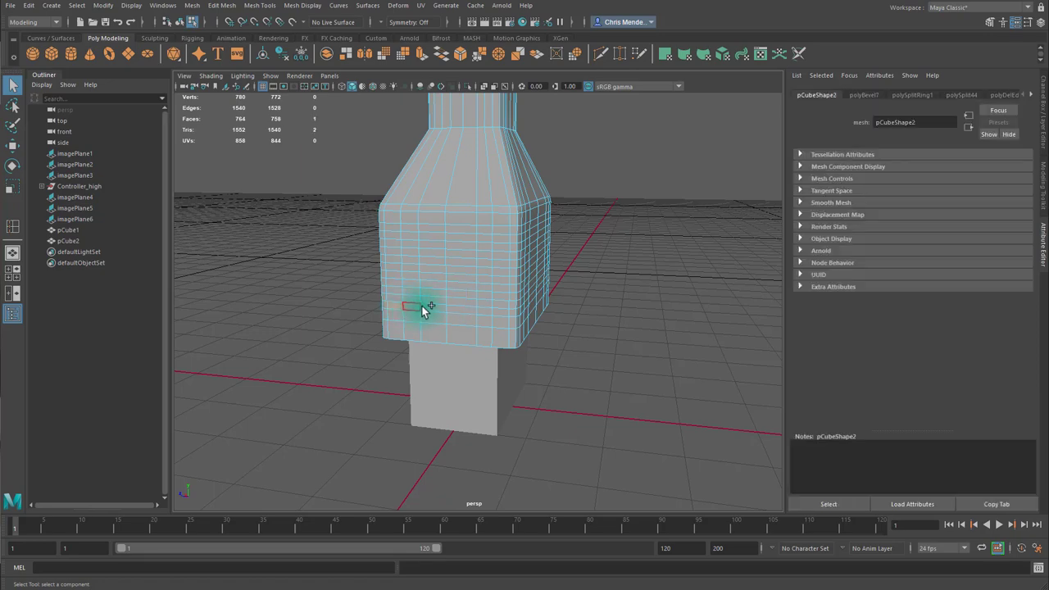
double_click(417, 309, "shift")
key("space")
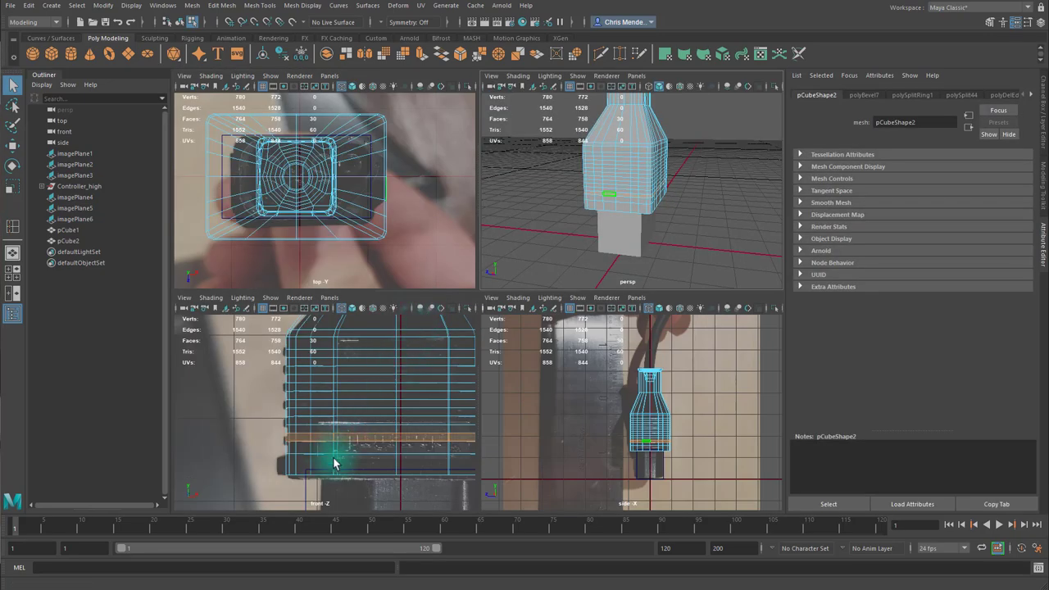
key("space")
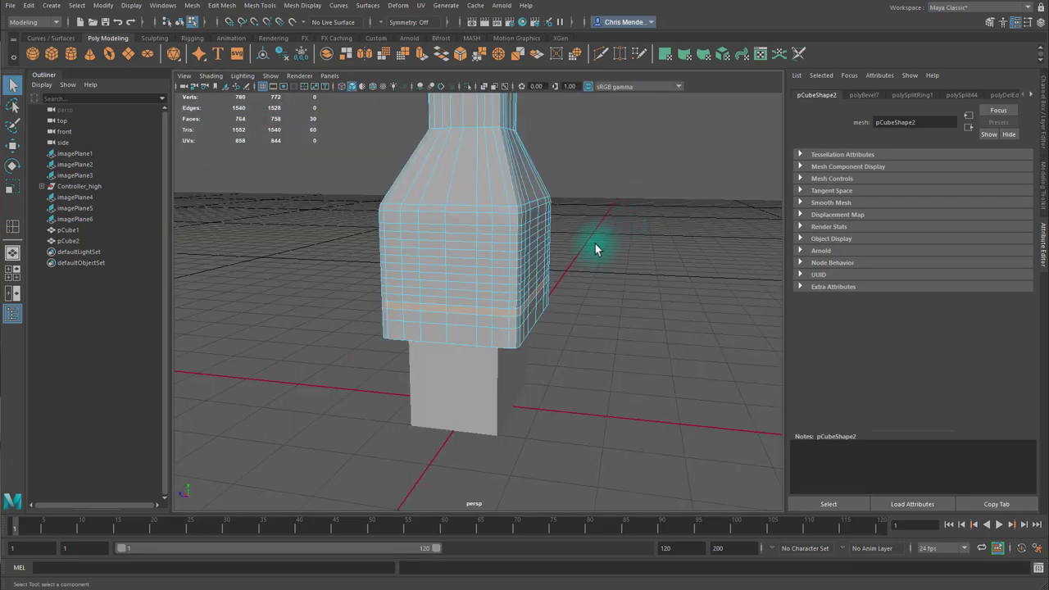
Select the middle faces of the six narrow horizontal bands on one narrow side of the connector body.
left_click(417, 307)
double_click(496, 305, "shift")
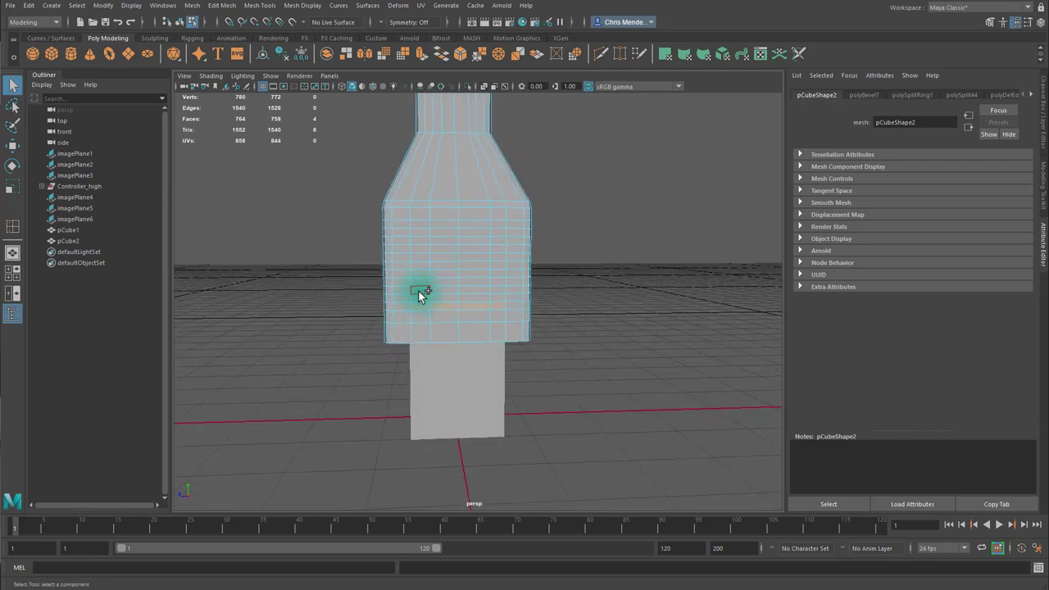
left_click(418, 292, "shift")
double_click(495, 290, "shift")
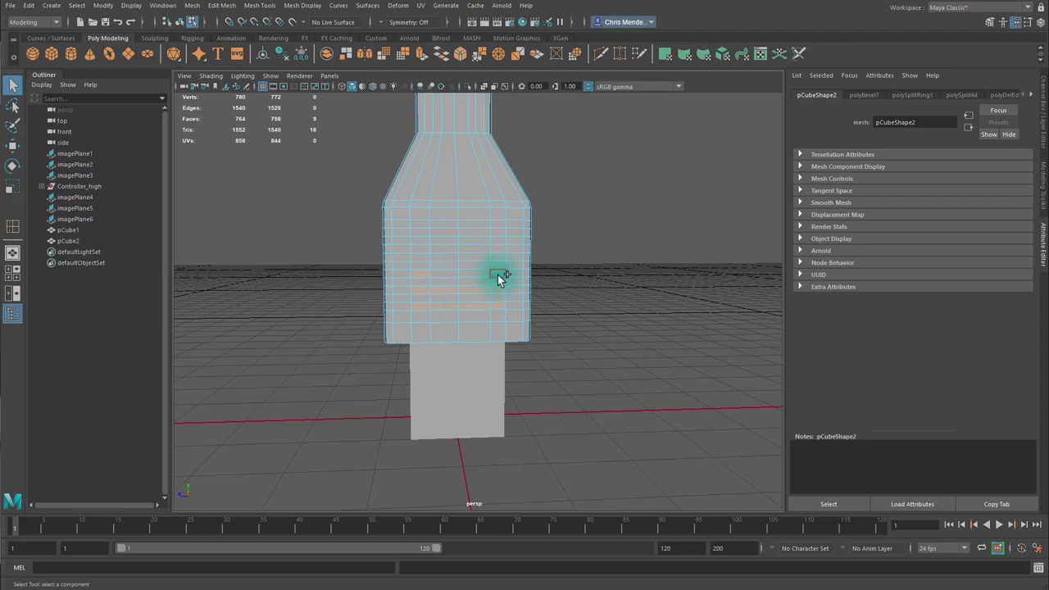
left_click_drag(419, 262, 415, 260, "shift")
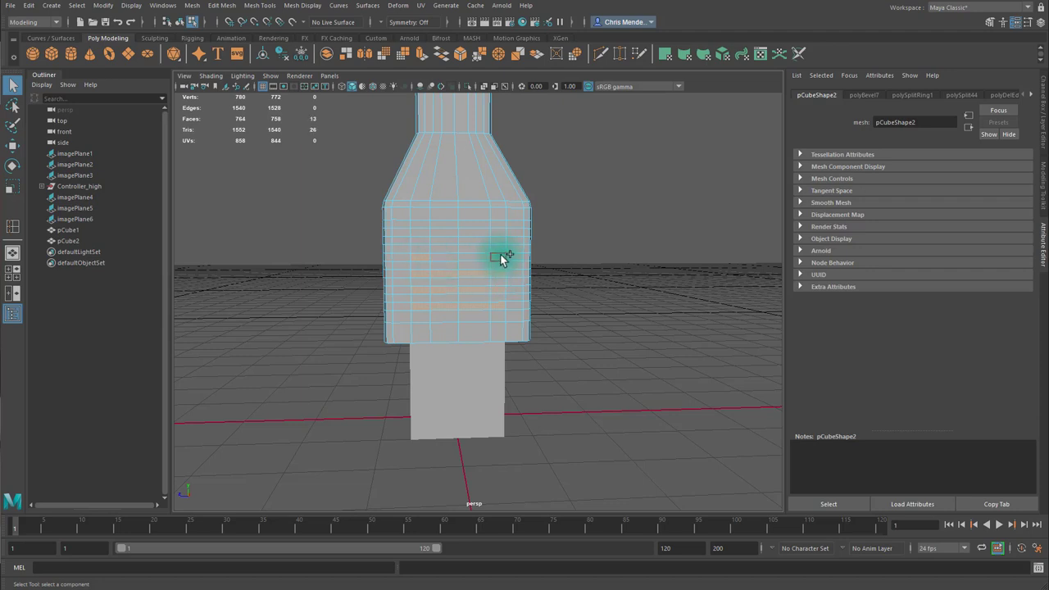
left_click_drag(490, 244, 419, 242, "shift")
left_click_drag(458, 240, 495, 244, "shift")
left_click_drag(458, 230, 424, 229, "shift")
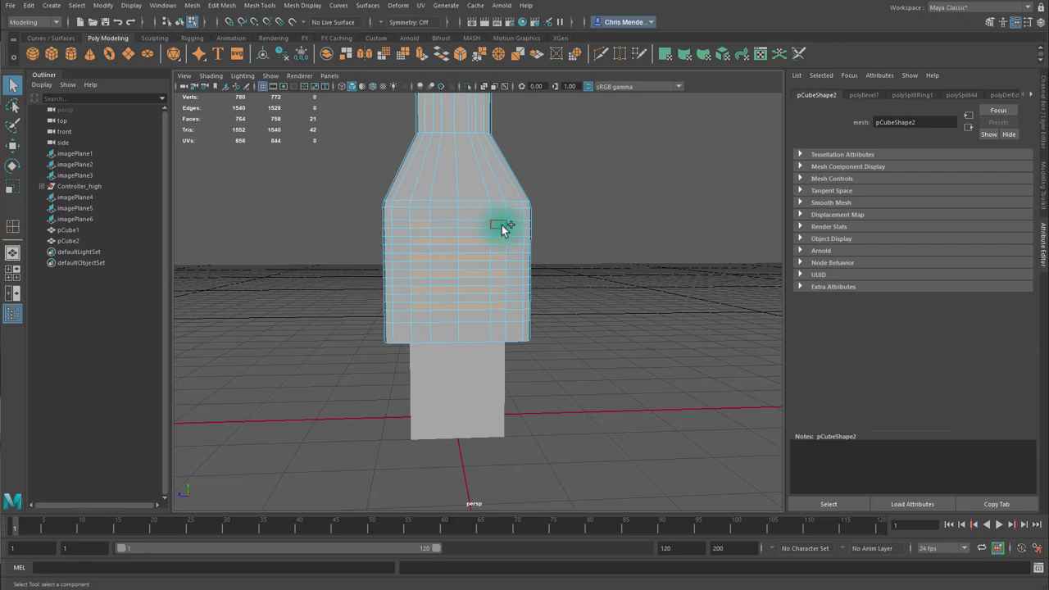
Add the matching middle faces of the six narrow bands on the connector body's opposite side to the selection.
left_click_drag(536, 234, 534, 347, "alt")
left_click(534, 306, "shift")
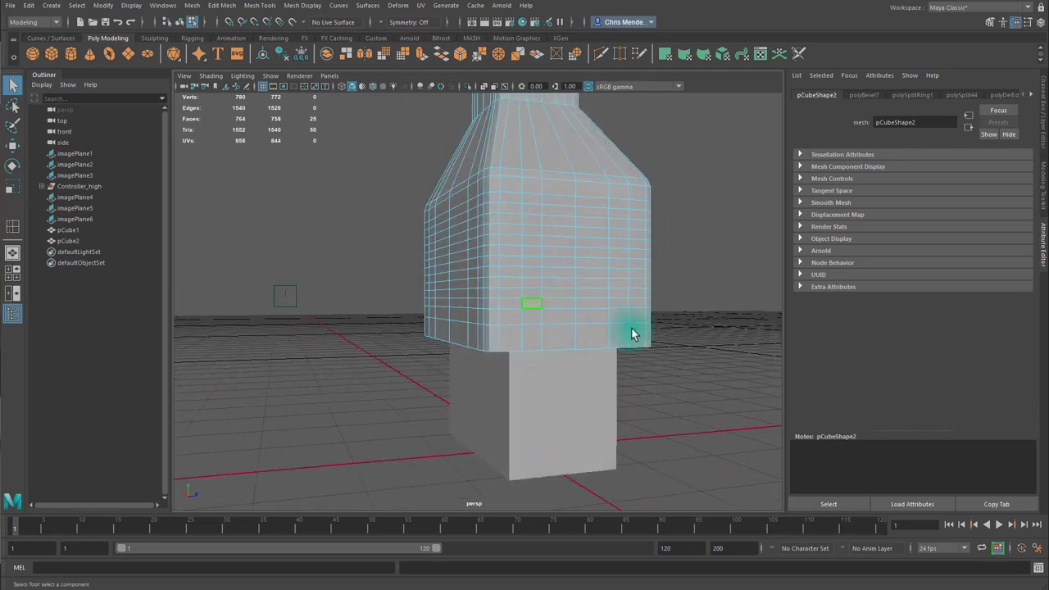
left_click_drag(631, 333, 554, 330, "alt")
double_click(540, 300, "shift")
left_click(447, 275, "shift")
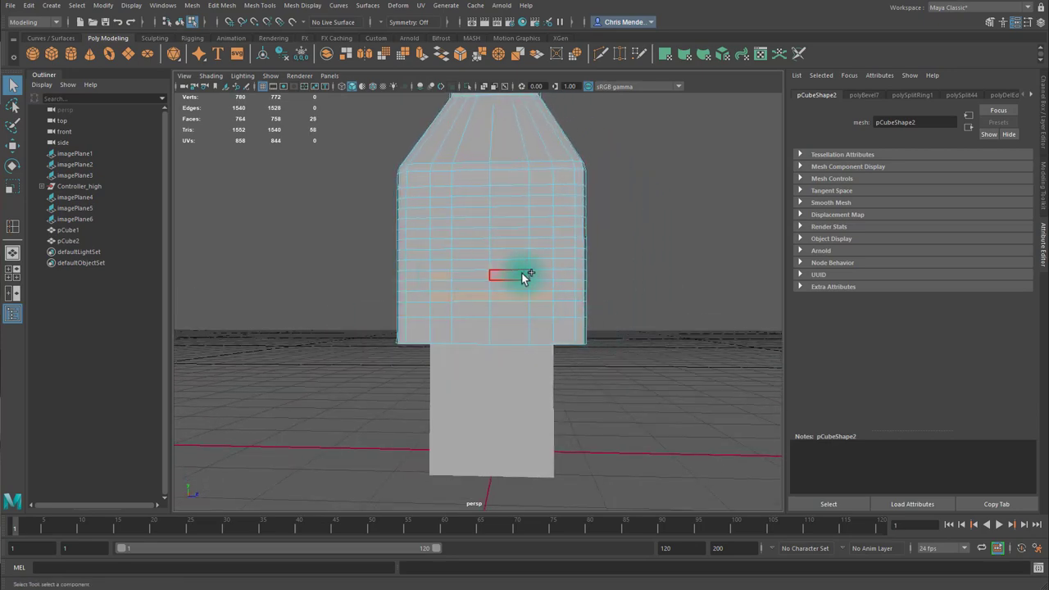
double_click(537, 275, "shift")
left_click_drag(442, 254, 546, 254, "shift")
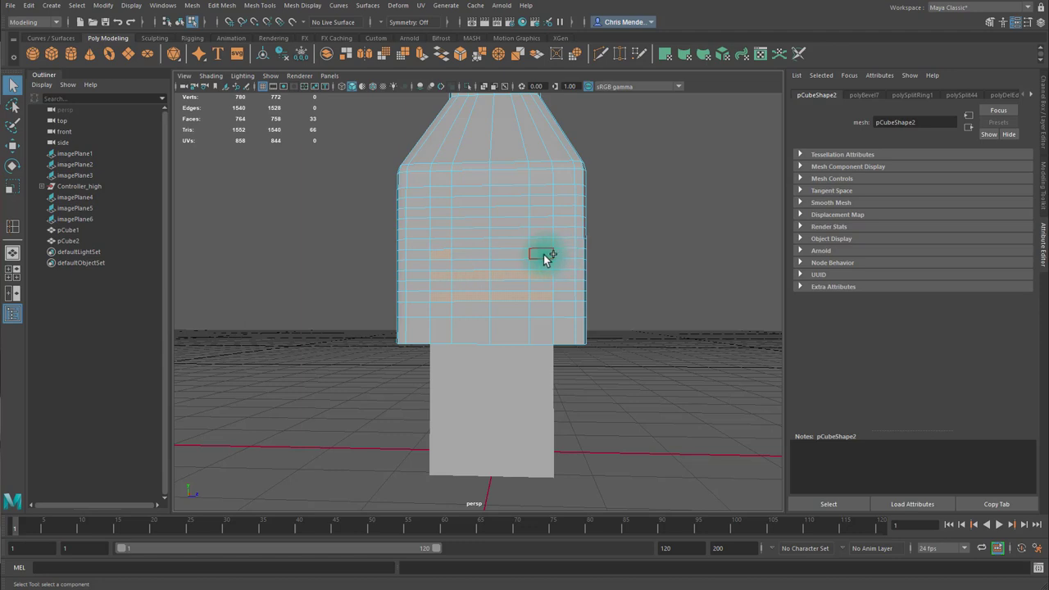
double_click(535, 236, "shift")
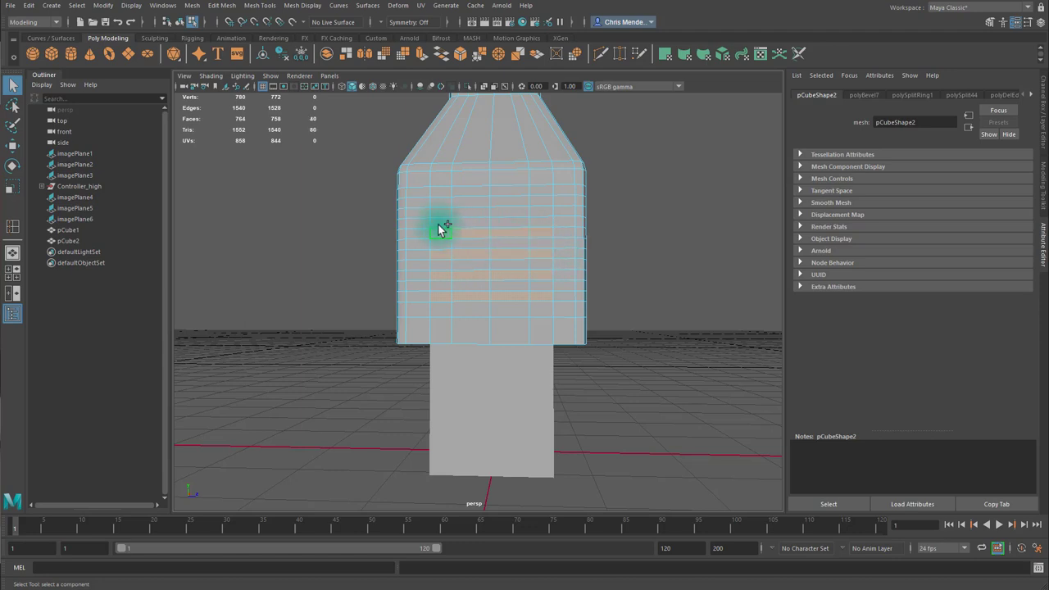
left_click(440, 214, "shift")
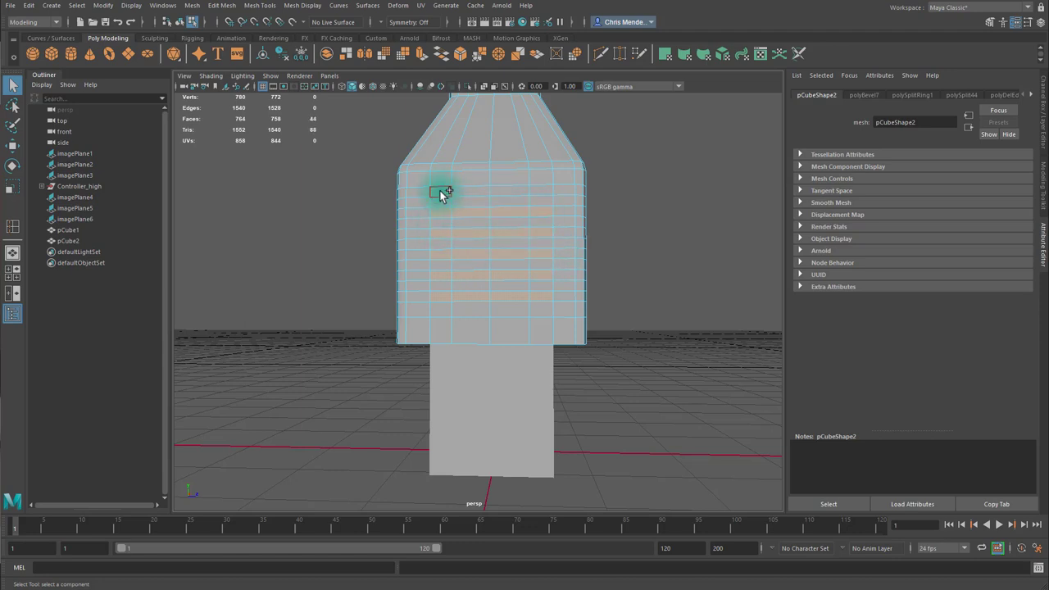
left_click_drag(707, 260, 671, 271, "alt")
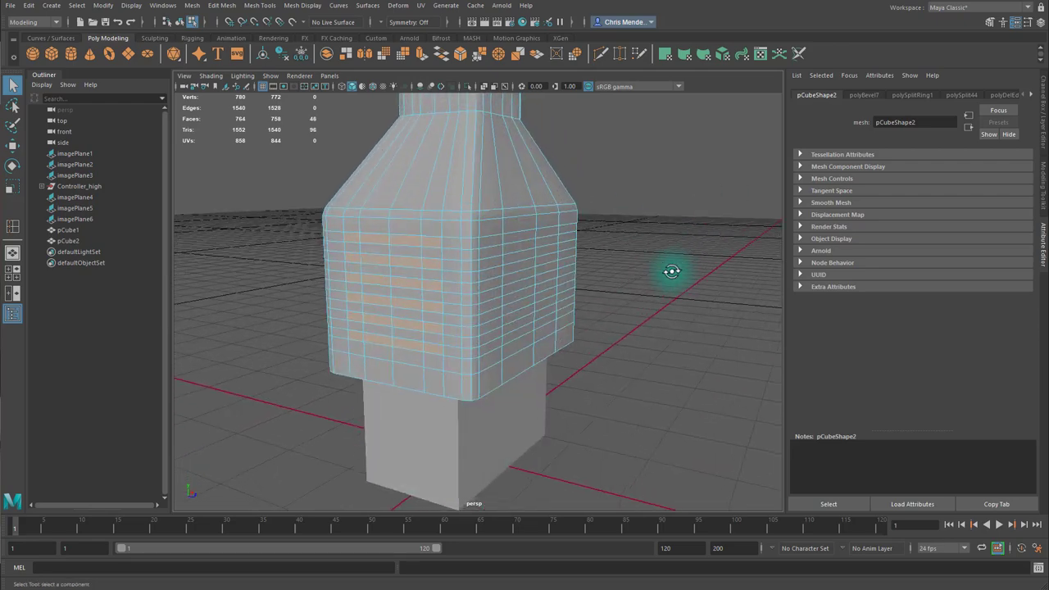
Extrude the selected band faces into grip ridges with a thickness of 0.24 and an offset of 0.04, then return to object mode.
key("ctrl+e")
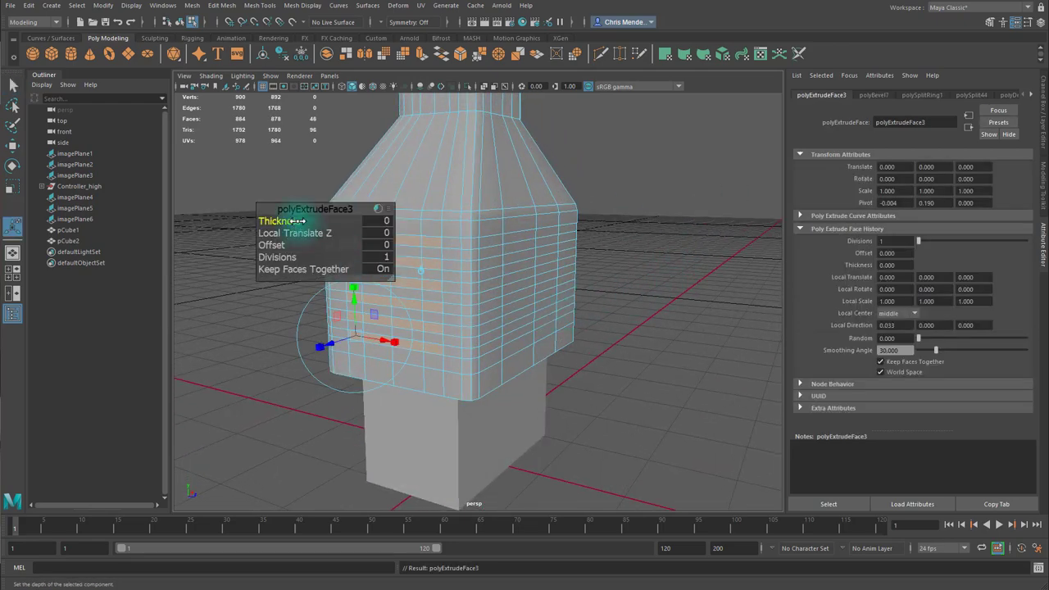
left_click_drag(311, 219, 276, 244)
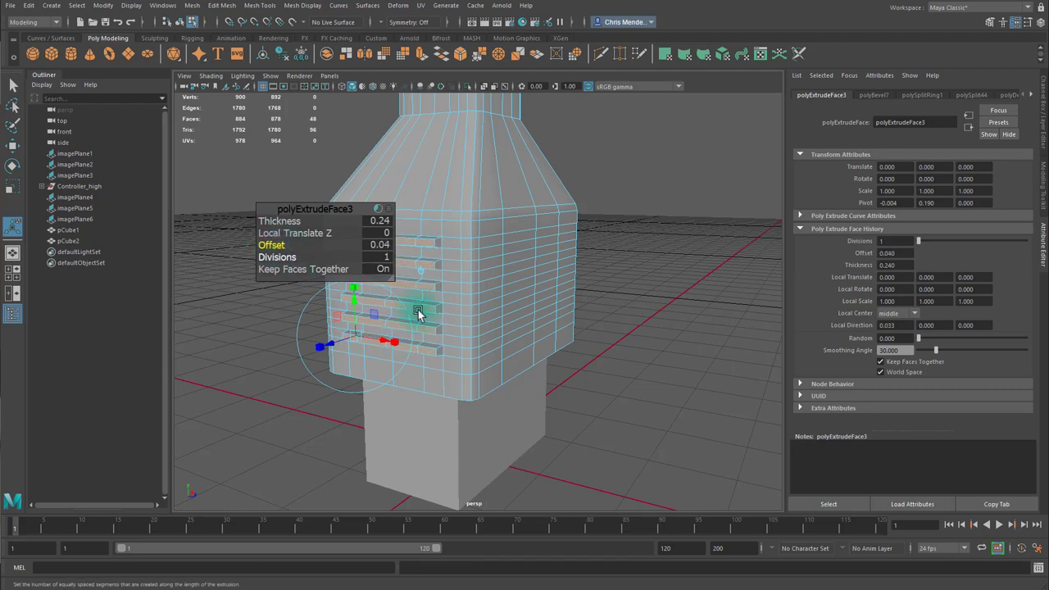
left_click_drag(594, 368, 475, 323, "alt")
right_click_drag(477, 322, 602, 206)
left_click(642, 331)
left_click_drag(643, 334, 479, 317, "alt")
Extrude the two middle bottom-row faces on one ridged side of the connector outward with a Local Translate Z of 0.0187.
key("space")
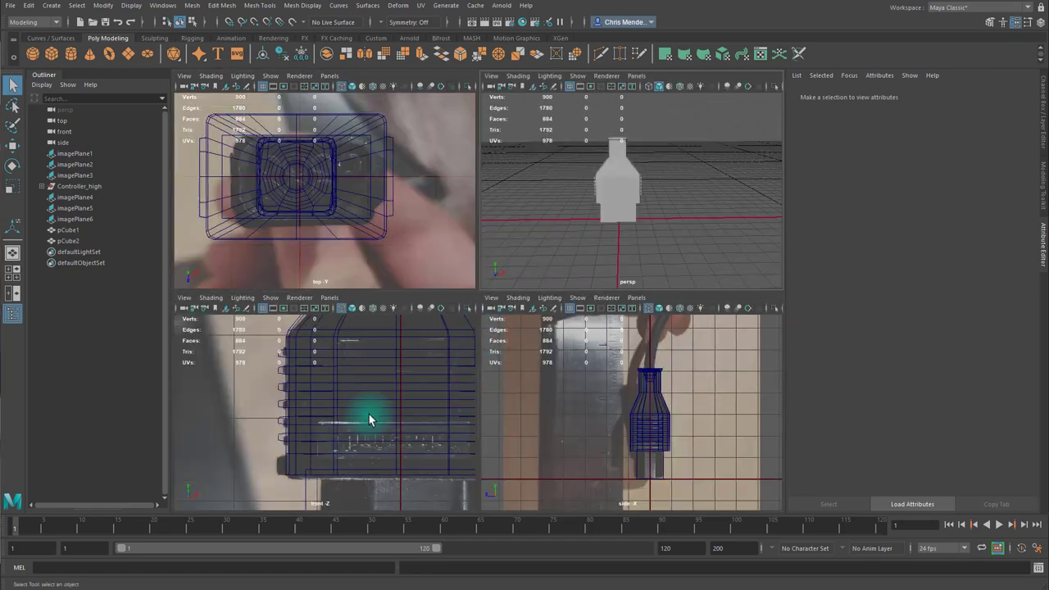
mouse_move(290, 467)
right_mouse_down()
mouse_move(291, 447)
mouse_move(290, 463)
right_mouse_up()
right_click(338, 461)
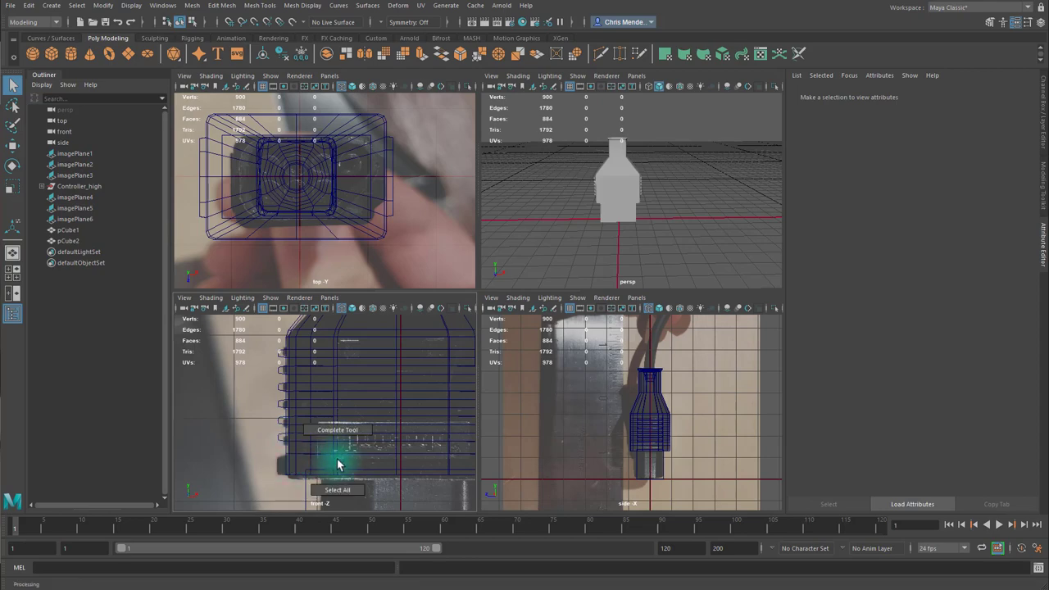
right_click_drag(627, 182, 627, 210)
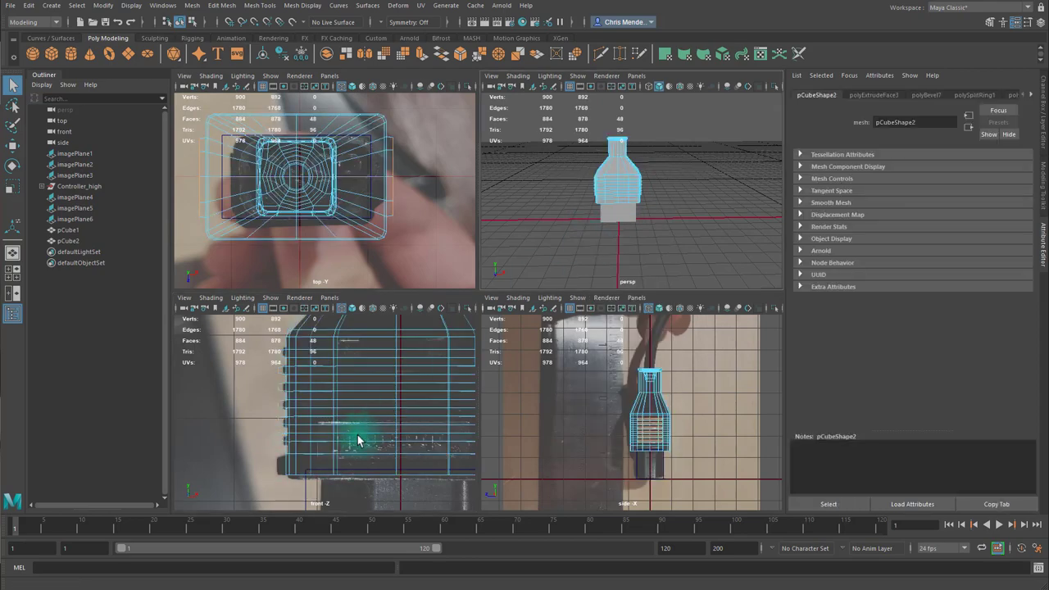
left_click(312, 467)
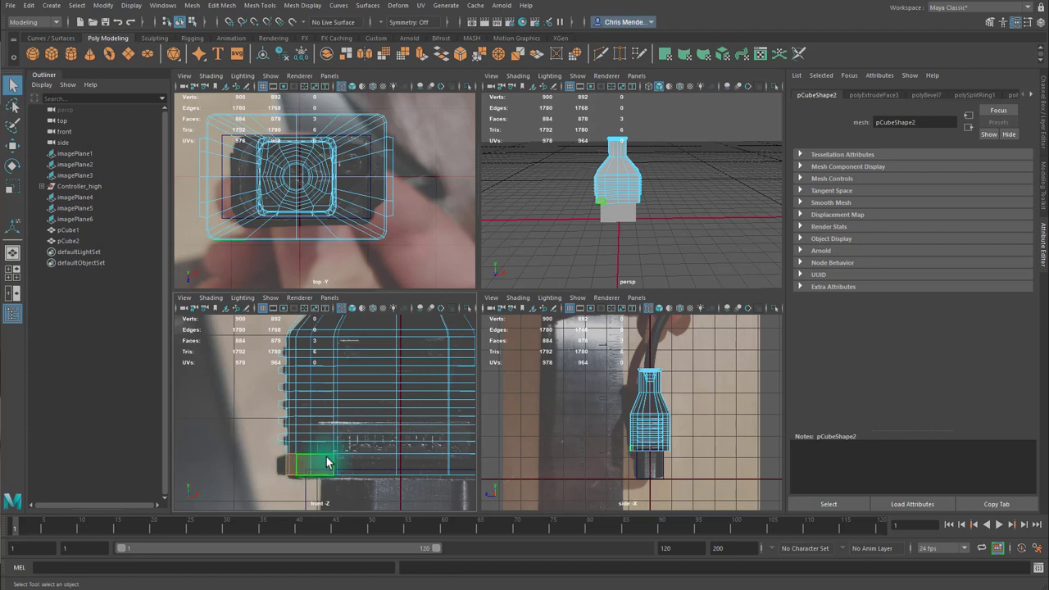
left_click_drag(594, 210, 675, 204, "alt")
right_click_drag(656, 215, 782, 230, "alt")
left_click(620, 228)
left_click(603, 231, "shift")
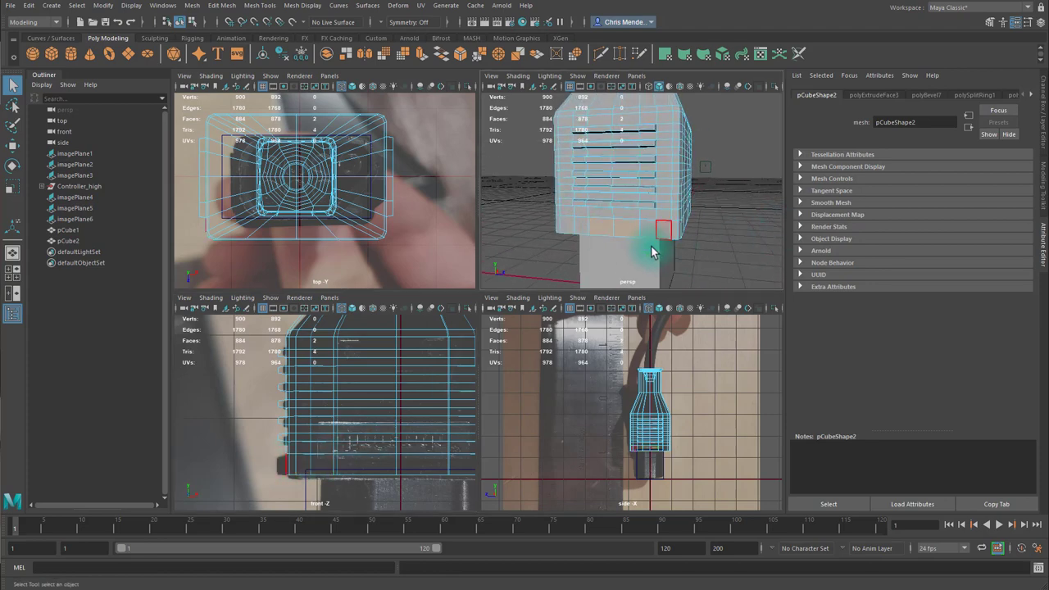
key("ctrl+e")
left_click_drag(707, 252, 669, 245, "alt")
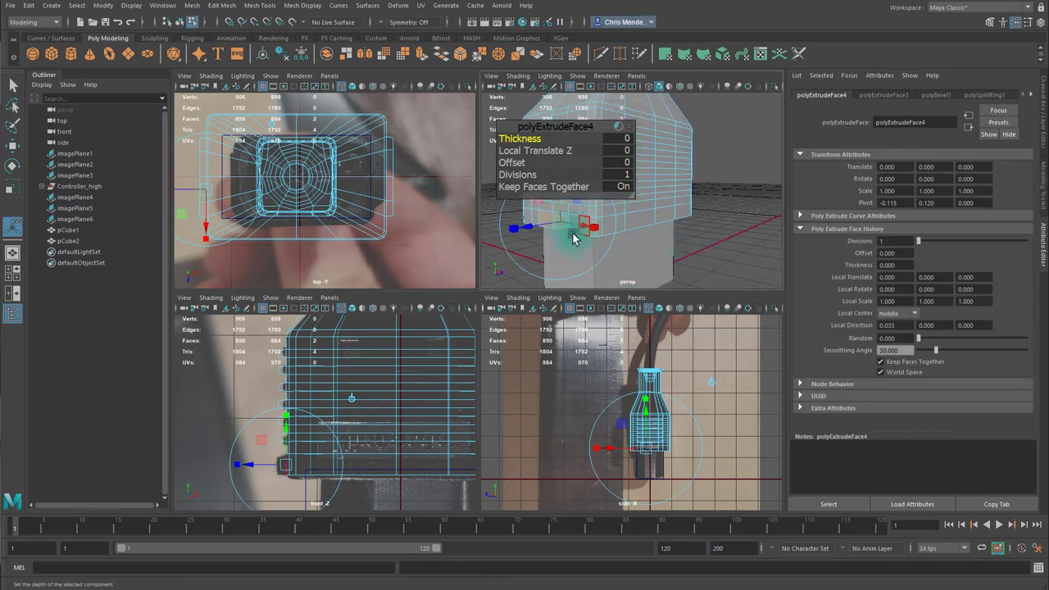
left_click_drag(526, 226, 585, 226)
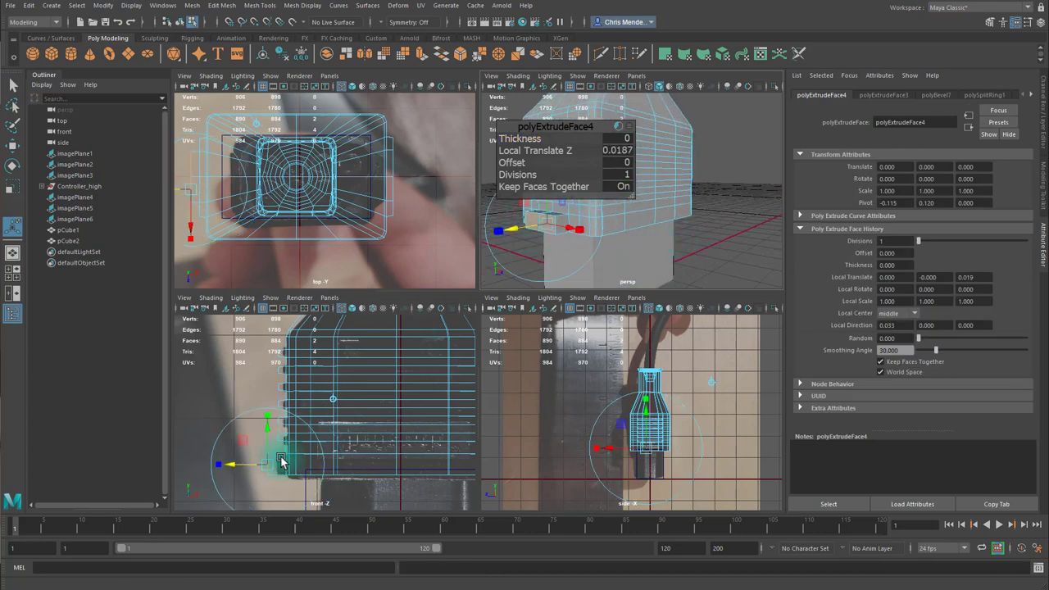
Move the outer vertices of the extruded bottom block down and inward to match the flange in the front reference photo.
right_click_drag(289, 464, 260, 468)
left_click_drag(273, 466, 272, 464)
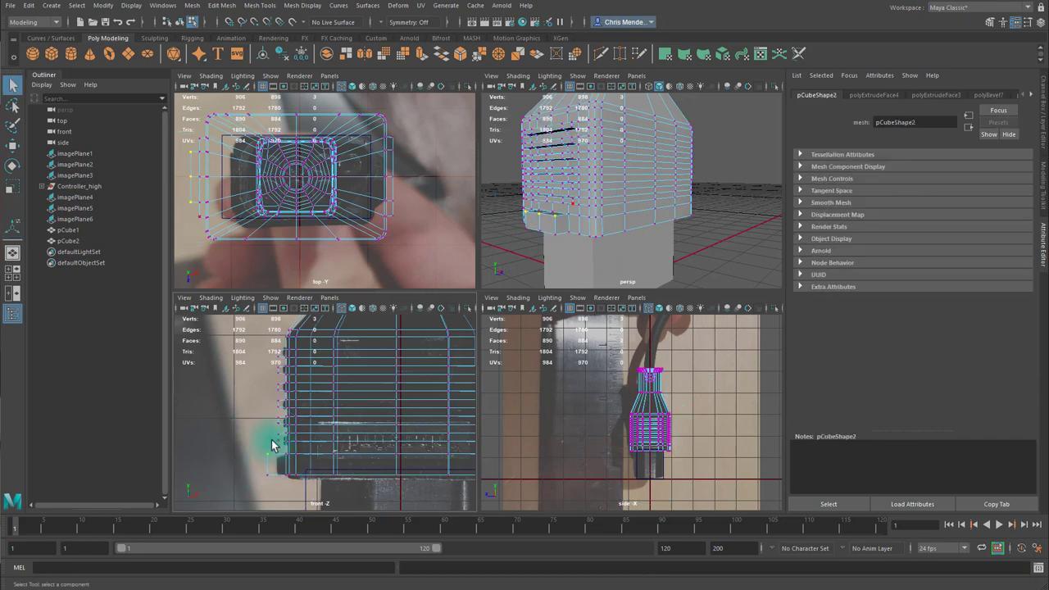
key("w")
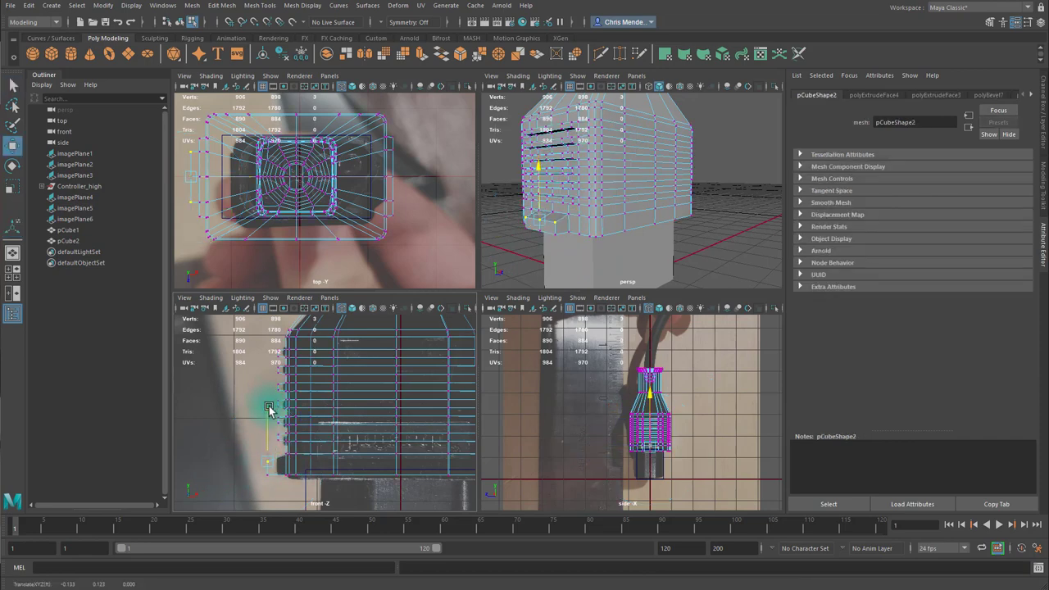
mouse_move(269, 401)
left_mouse_down()
mouse_move(258, 438)
mouse_move(274, 480)
mouse_move(327, 473)
mouse_move(276, 447)
mouse_move(276, 410)
left_mouse_up()
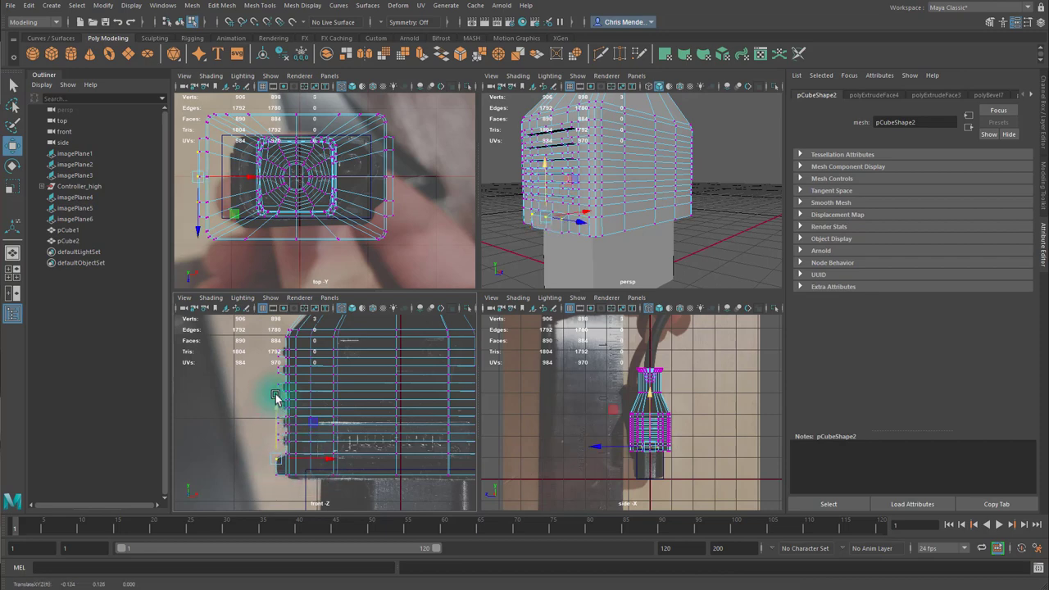
Scale the outer vertices of the grip ridges on both sides horizontally to match the ridge depth in the front reference photo.
key("space")
left_click_drag(346, 147, 390, 371)
middle_click_drag(482, 338, 236, 342, "alt")
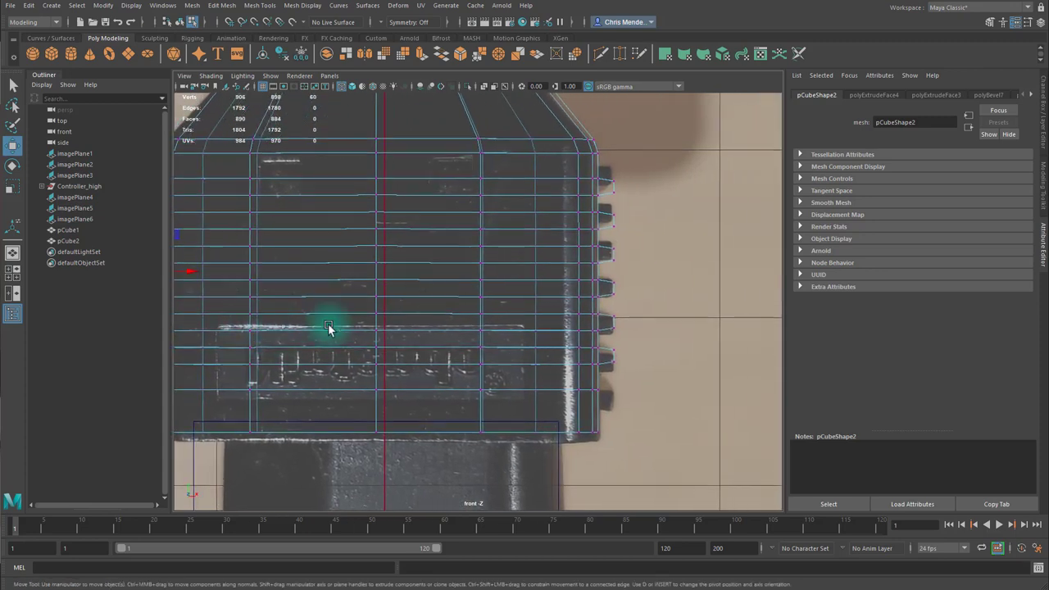
left_click_drag(610, 162, 657, 420, "shift")
key("r")
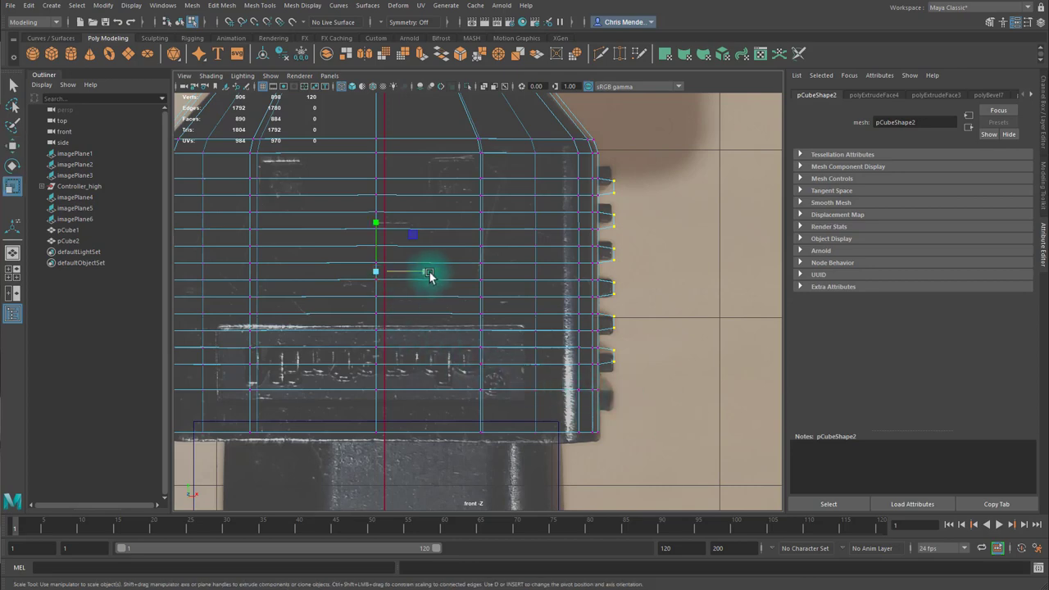
left_click(429, 275)
middle_click_drag(587, 304, 803, 309, "alt")
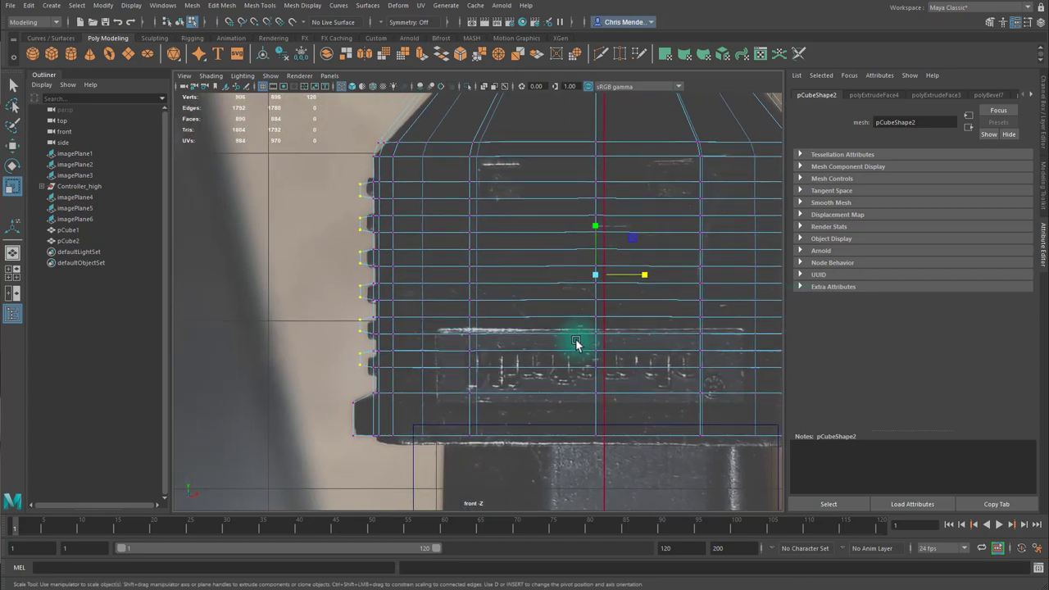
Move the bottom block's outer vertices slightly further outward in the front view and return to object mode.
middle_click_drag(576, 341, 615, 319, "alt")
left_click_drag(377, 373, 400, 428)
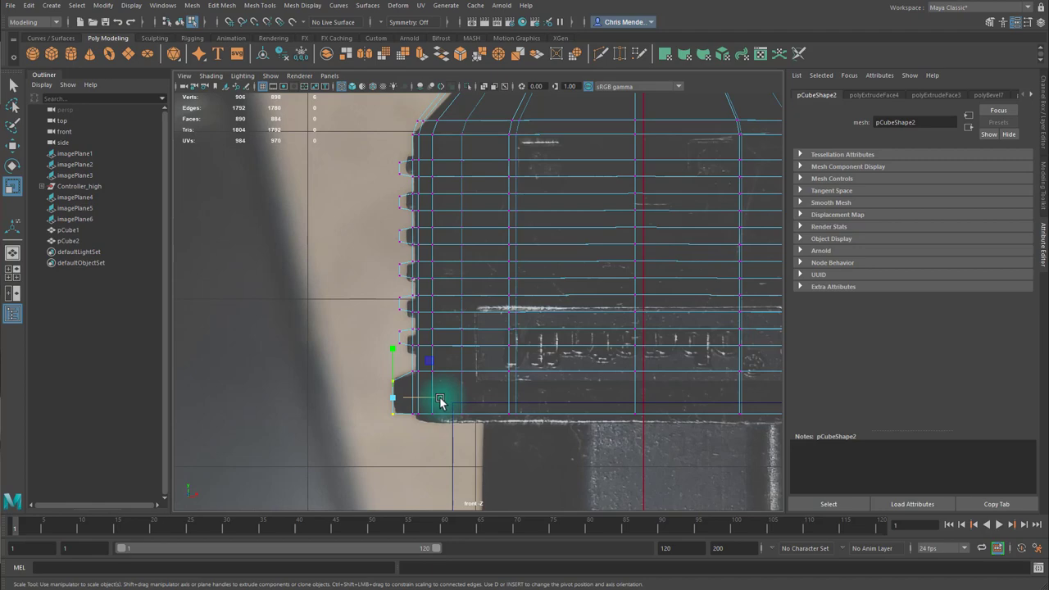
key("w")
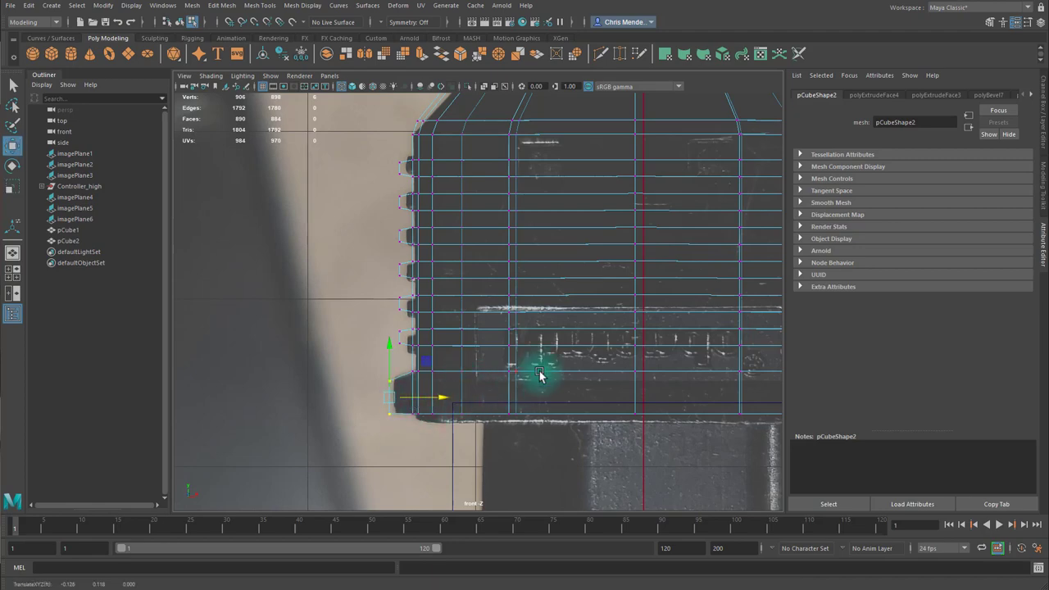
key("space")
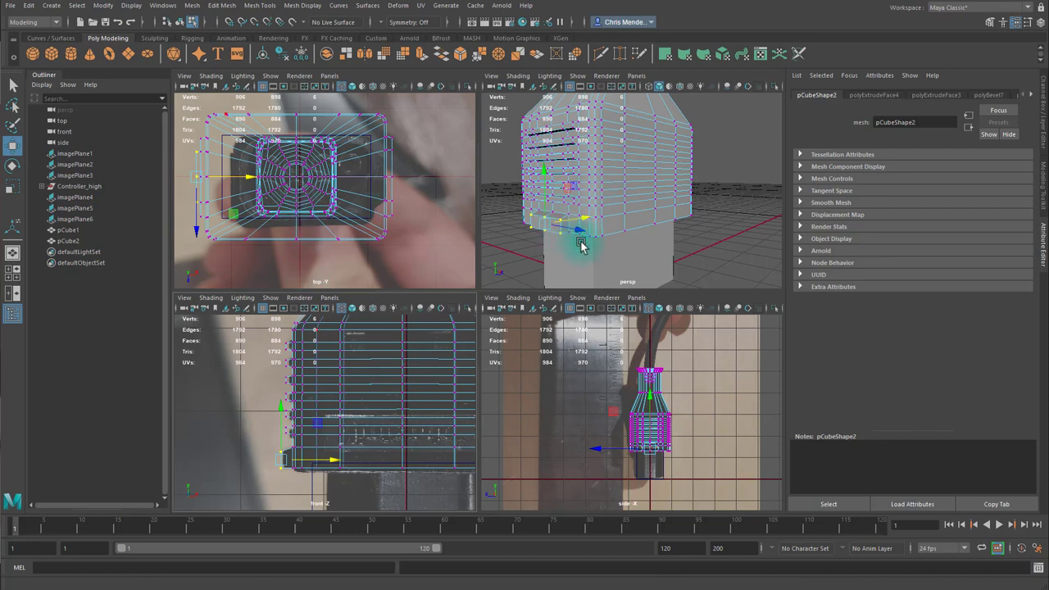
key("r")
left_click_drag(569, 235, 634, 195, "alt")
key("w")
right_click_drag(634, 194, 684, 116)
left_click(545, 220)
Inspect the lower plug block from several angles and compare its outline with the top reference photo.
key("space")
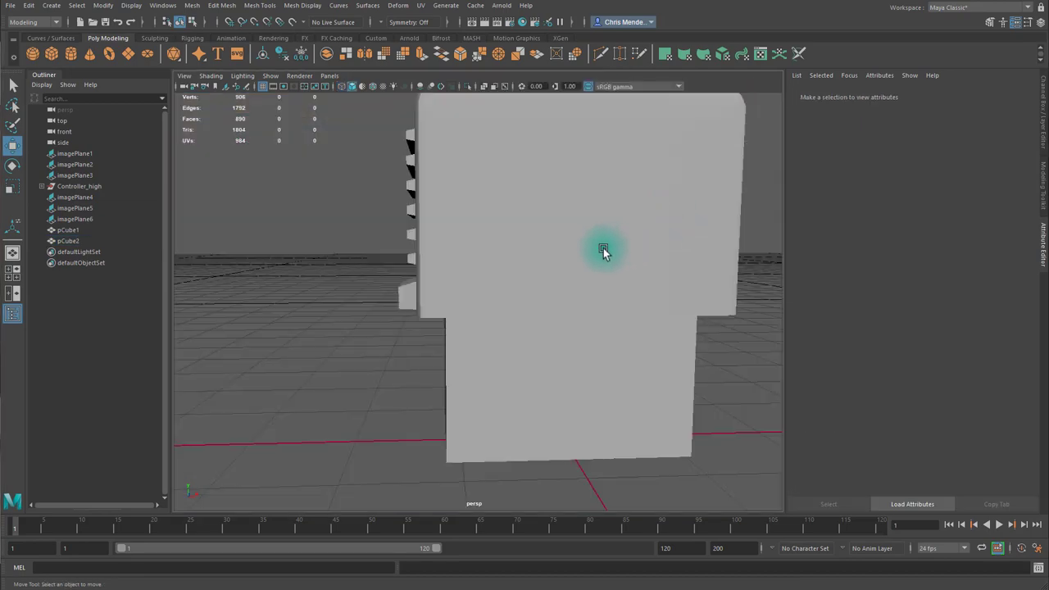
right_click_drag(604, 246, 494, 276, "alt")
left_click_drag(494, 276, 665, 303, "alt")
right_click_drag(397, 285, 524, 352, "alt")
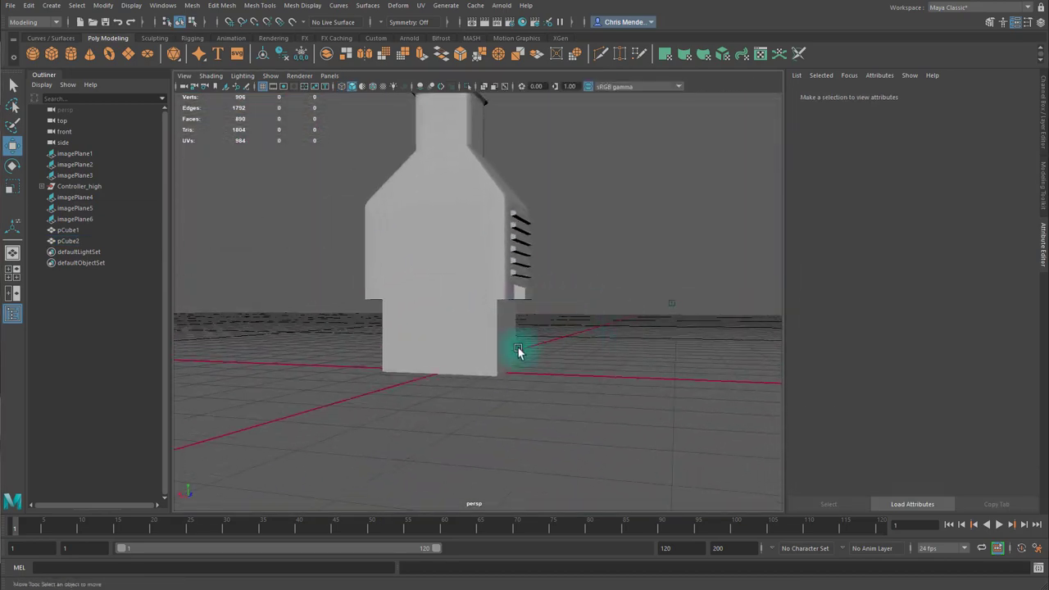
left_click(512, 366)
left_click_drag(537, 397, 513, 327, "alt")
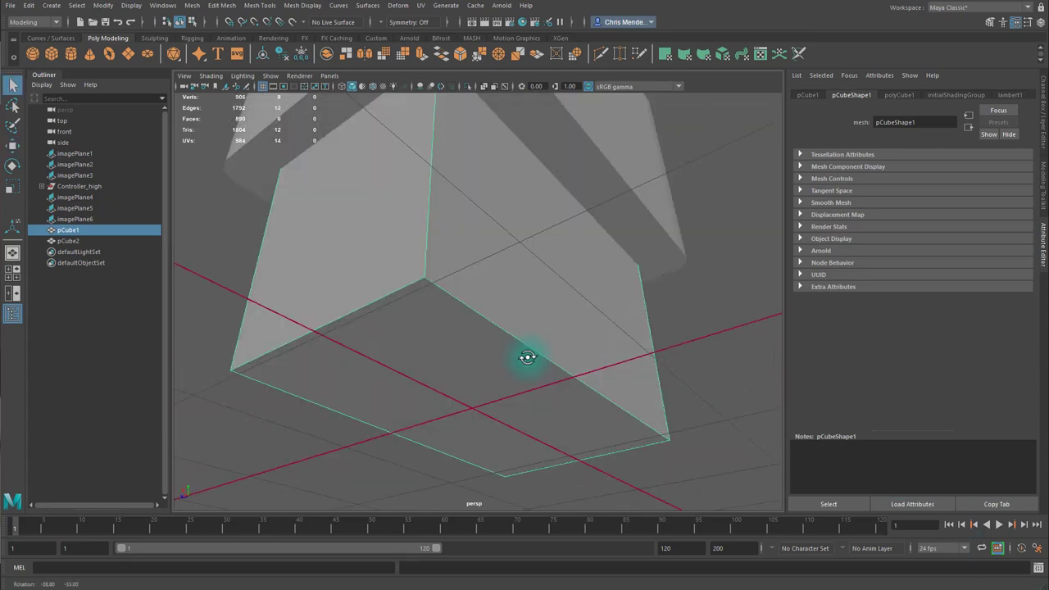
key("space")
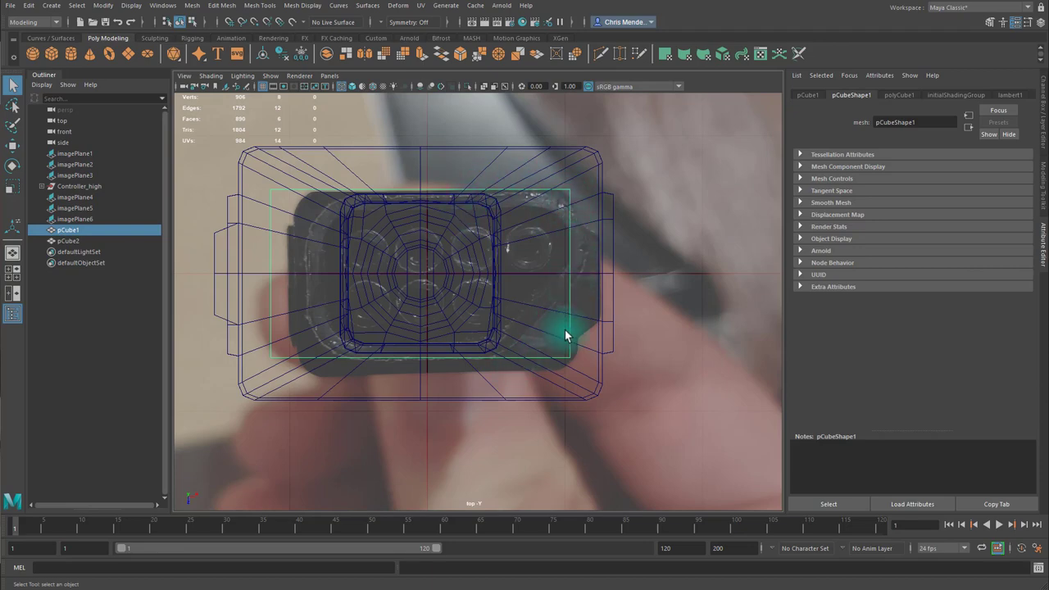
key("space")
Bevel one vertical corner edge of the lower plug block with a fraction of 0.65 to form the angled corner.
right_click(622, 167)
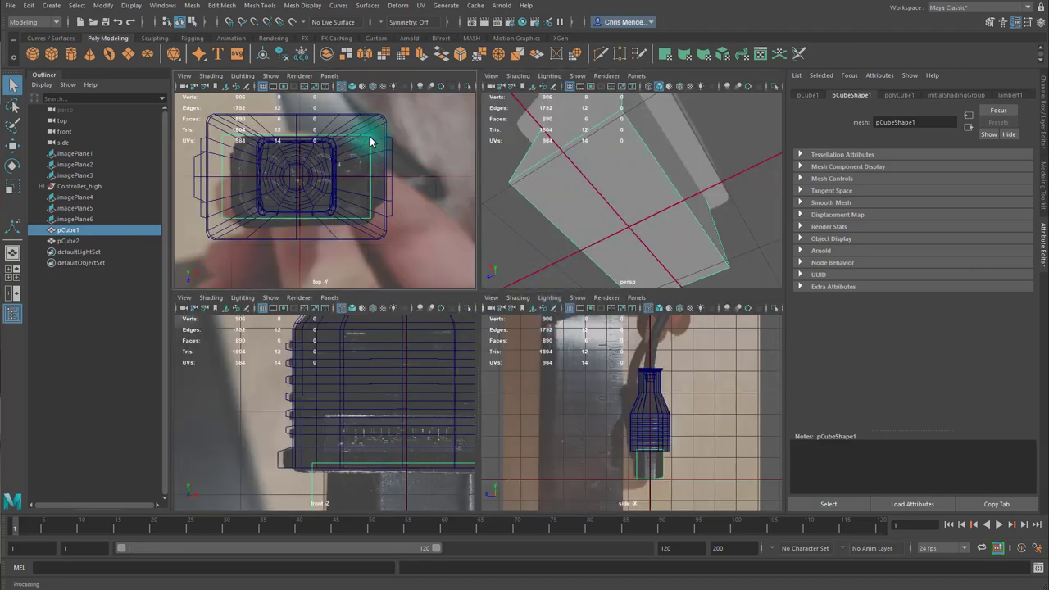
left_click(366, 205)
left_click_drag(582, 192, 604, 143, "alt")
right_click_drag(605, 143, 603, 104)
left_click_drag(604, 115, 629, 168, "alt")
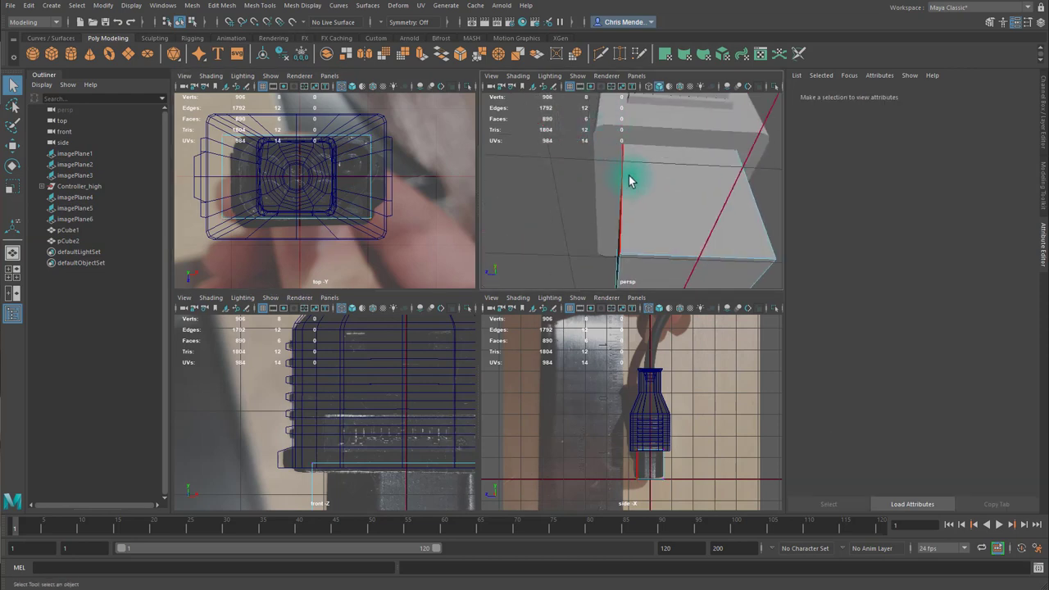
left_click(627, 178)
left_click(463, 54)
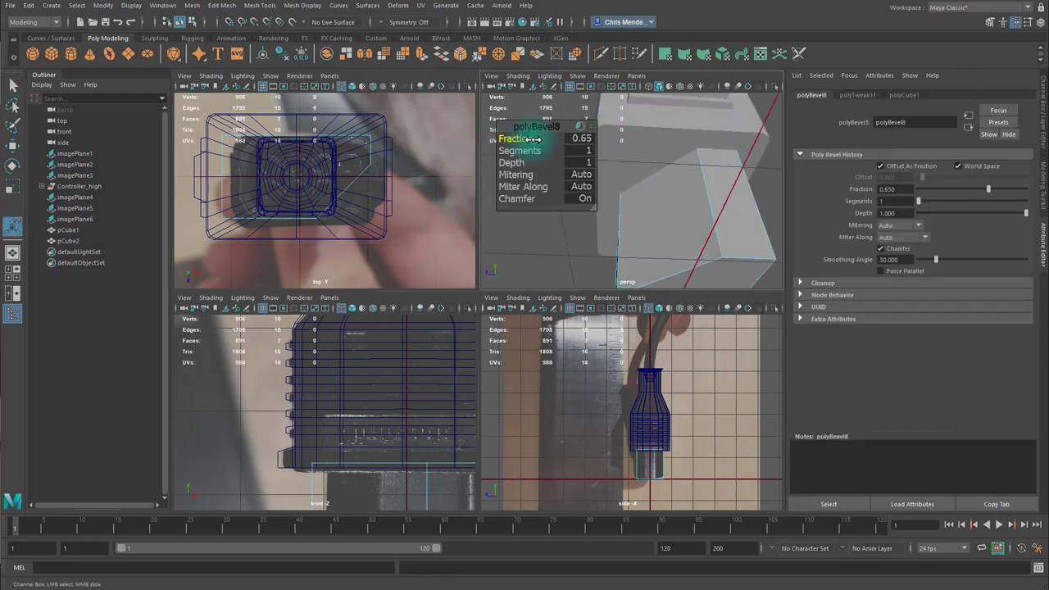
Bevel the two vertical edges bordering the angled corner face with a fraction of 0.33 and 2 segments.
left_click(697, 227)
left_click(751, 231, "shift")
left_click_drag(655, 211, 631, 214, "alt")
left_click(628, 208, "shift")
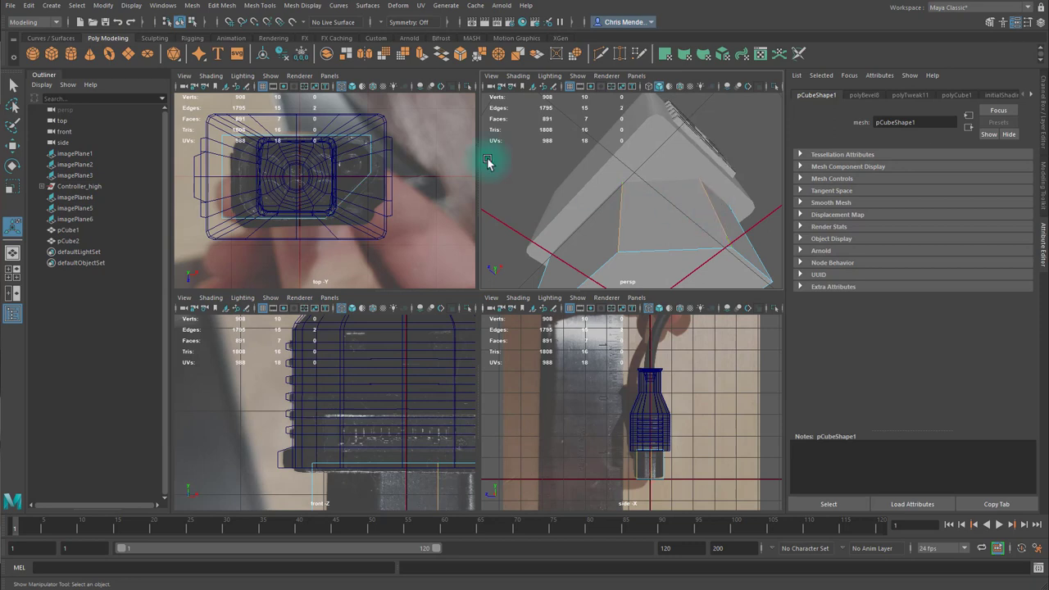
key("ctrl+b")
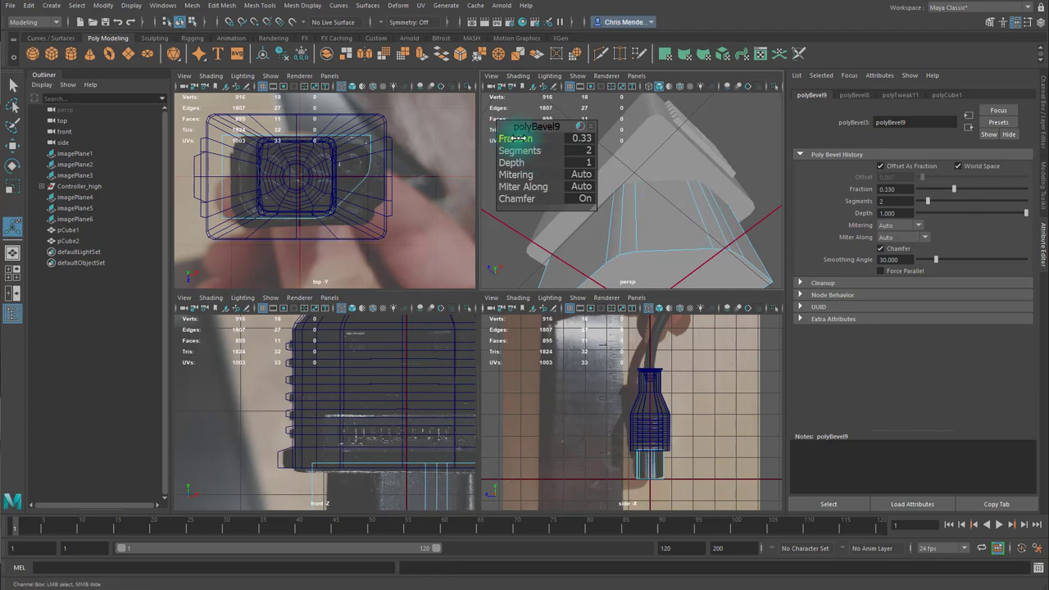
Bevel the plug block's three remaining vertical corner edges with a fraction of 0.33 and 2 segments.
left_click_drag(704, 186, 532, 169, "alt")
left_click(707, 173)
left_click(620, 256, "shift")
left_click_drag(619, 256, 665, 191, "alt")
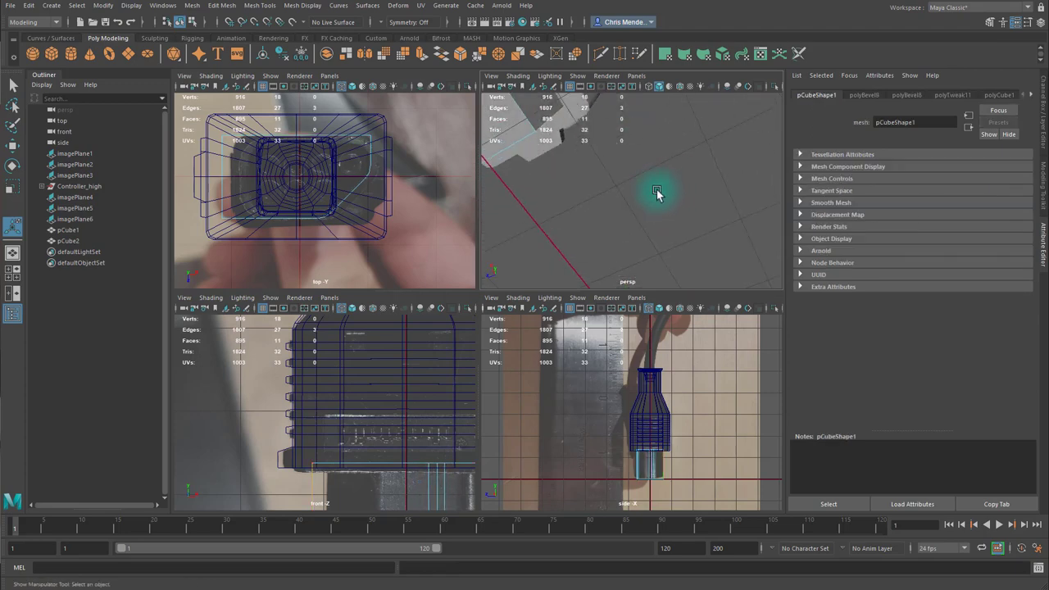
key("f")
key("ctrl+b")
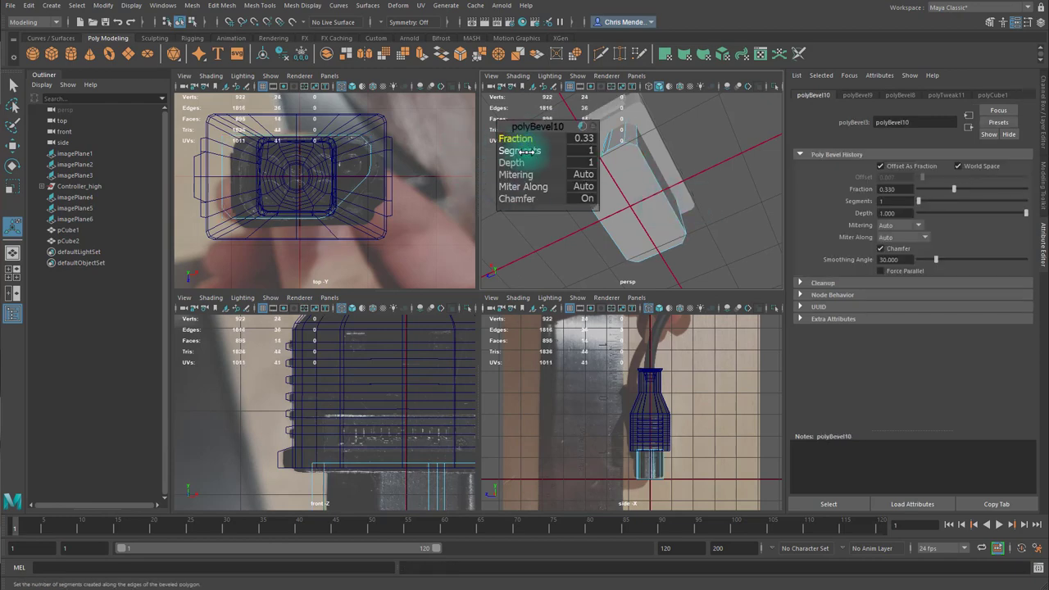
Delete both end cap faces of the plug block, isolating the block in the perspective view.
right_click_drag(634, 174, 634, 205)
left_click(635, 175)
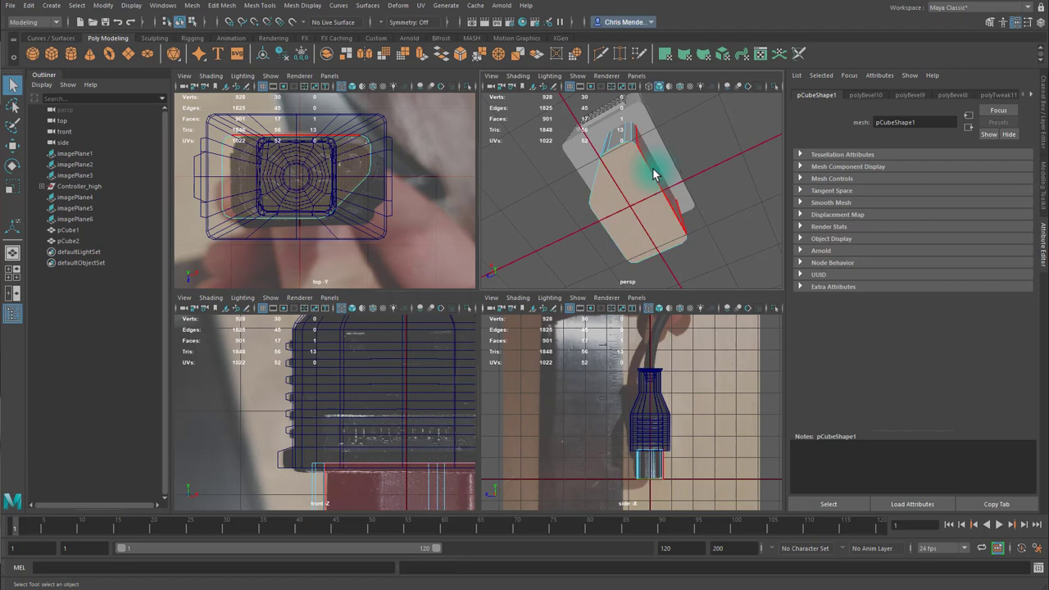
key("Delete")
key("F8")
key("ctrl+1")
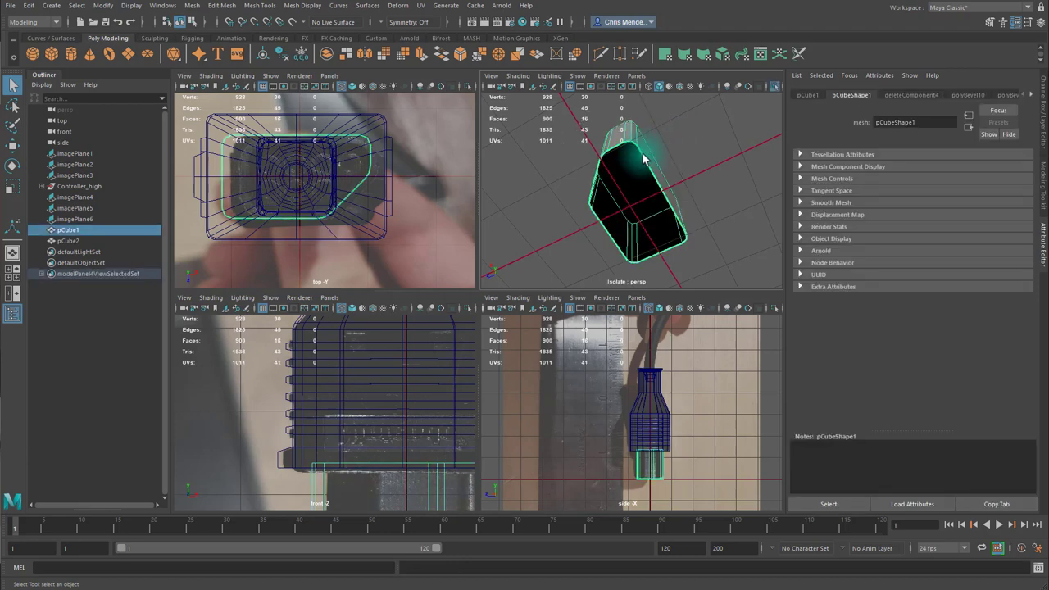
key("space")
left_click_drag(642, 159, 579, 246, "alt")
key("F8")
left_click(513, 242)
key("Delete")
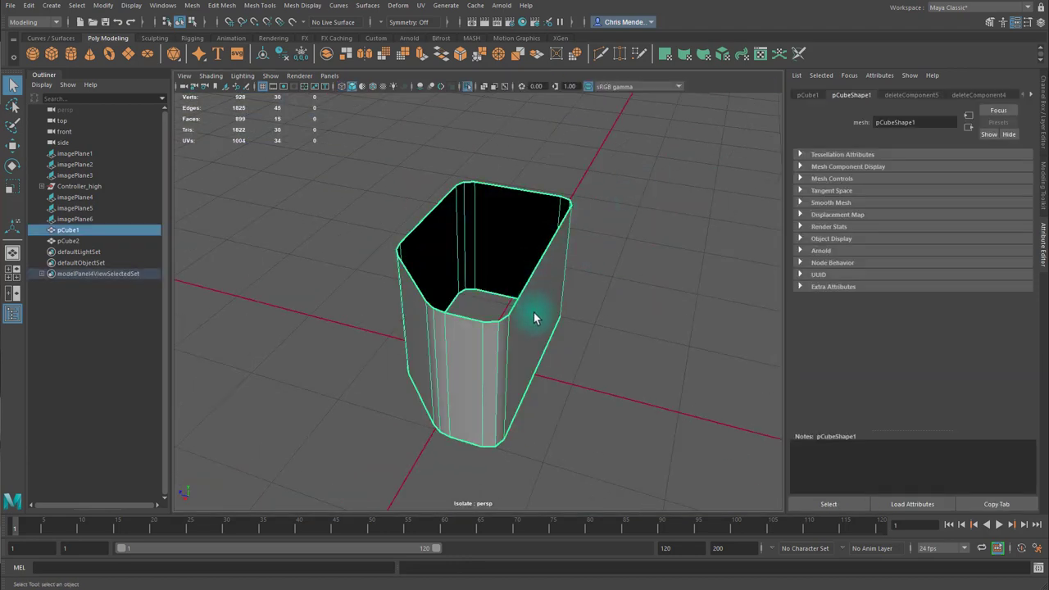
Extrude both open border edge loops of the plug block inward with a thickness of -0.32.
left_click_drag(533, 317, 496, 307, "alt")
key("F10")
double_click(522, 273)
left_click_drag(522, 273, 475, 205, "alt")
double_click(477, 246, "shift")
left_click_drag(477, 246, 527, 226, "alt")
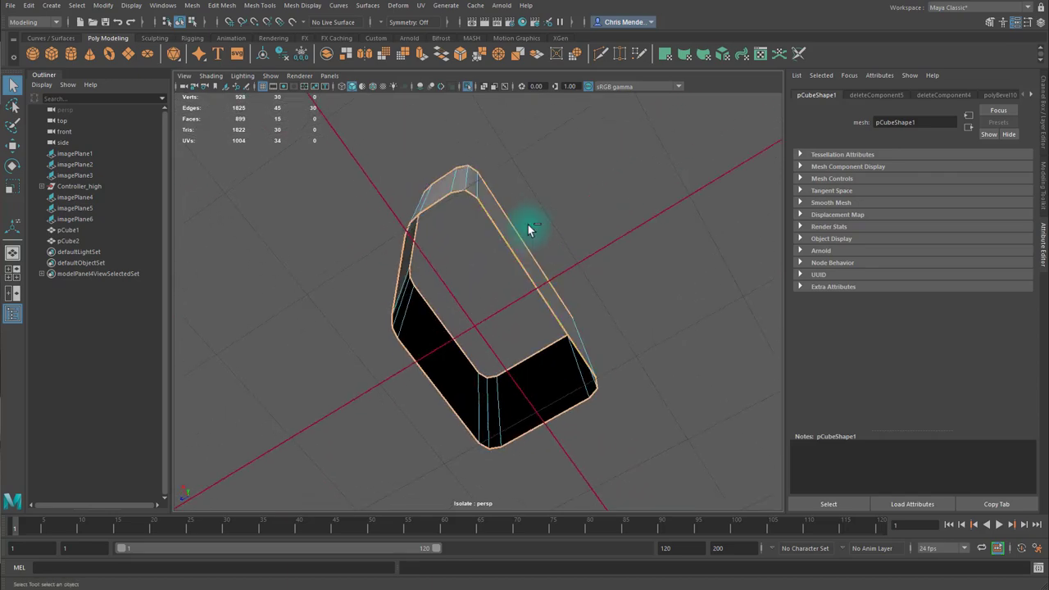
key("ctrl+e")
left_click_drag(290, 221, 271, 220)
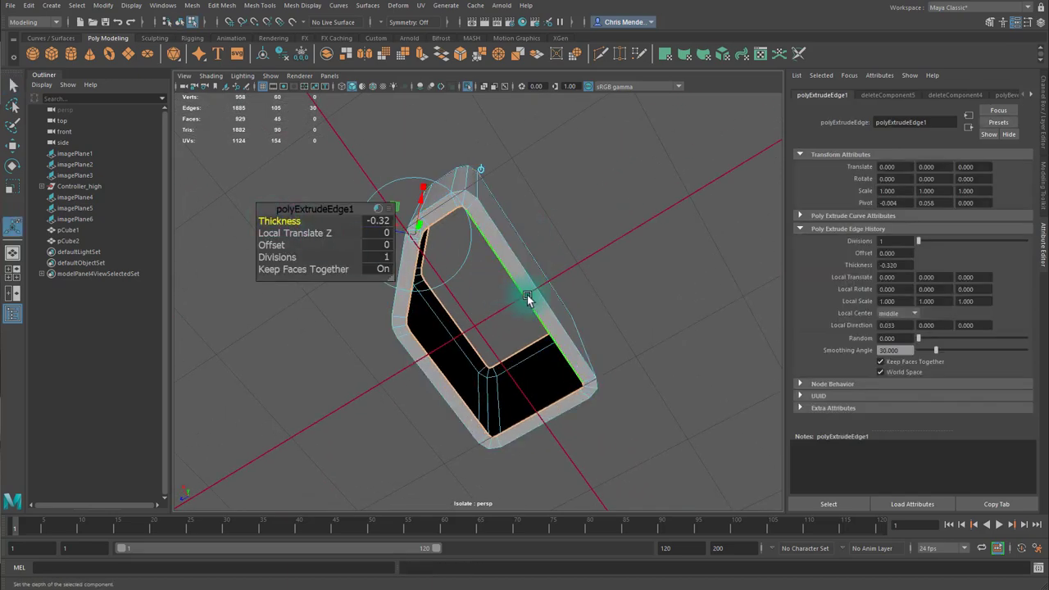
Bridge the two inner border edge loops into an inner wall for the plug shell and exit isolation.
key("space")
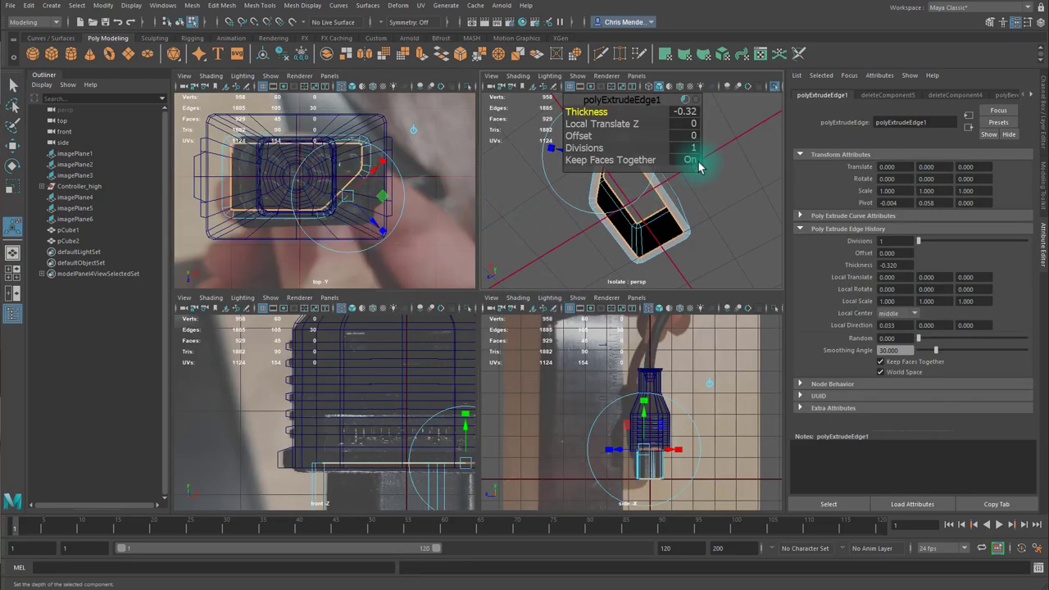
key("space")
left_click_drag(608, 222, 578, 322, "alt")
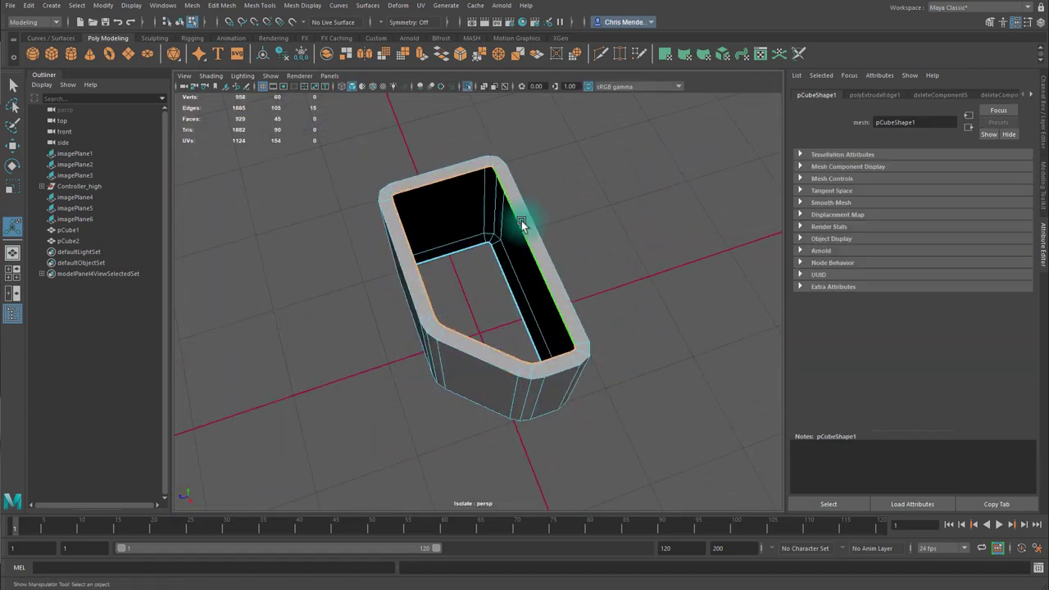
left_click(435, 57)
left_click_drag(624, 167, 515, 242, "alt")
key("q")
left_click(597, 155)
left_click_drag(597, 156, 458, 213, "alt")
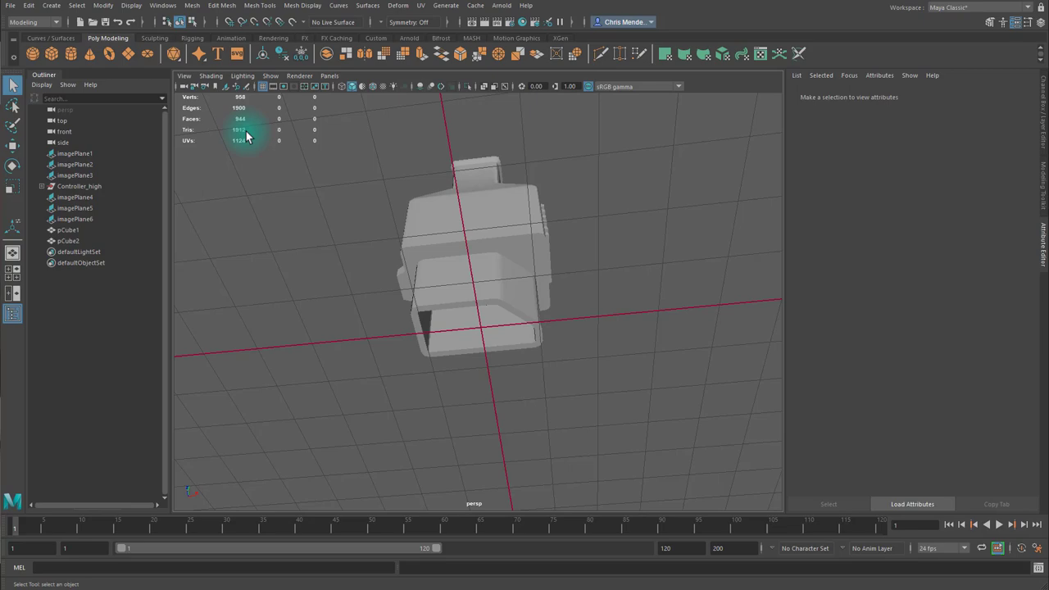
Create a polygon cylinder at the origin and scale it down uniformly toward pin size.
left_click(71, 54)
right_click_drag(628, 323, 340, 267, "alt")
key("r")
left_click_drag(478, 307, 397, 315)
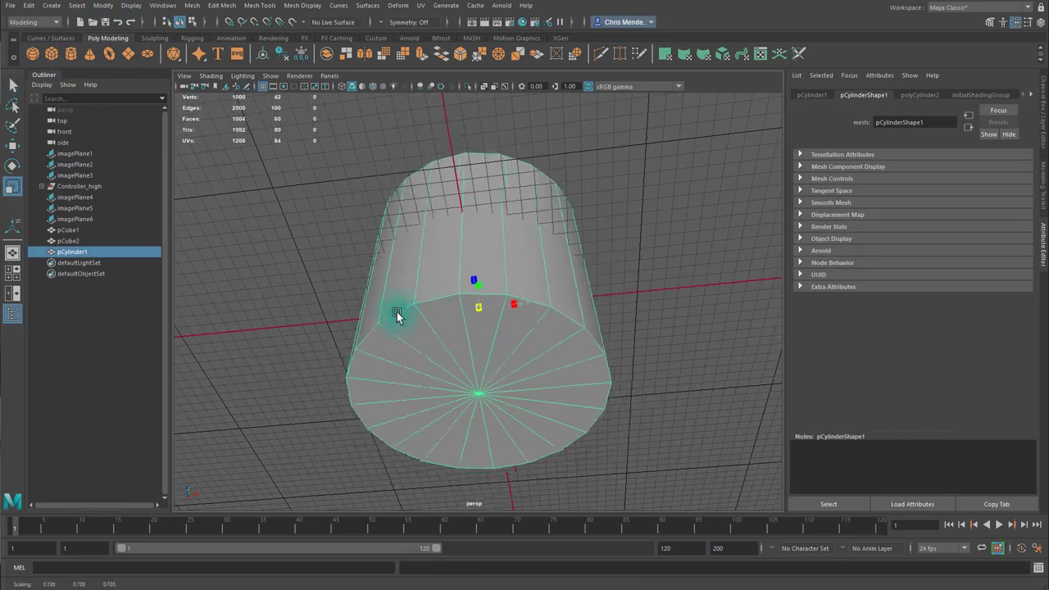
middle_click_drag(397, 317, 631, 322)
key("space")
key("space")
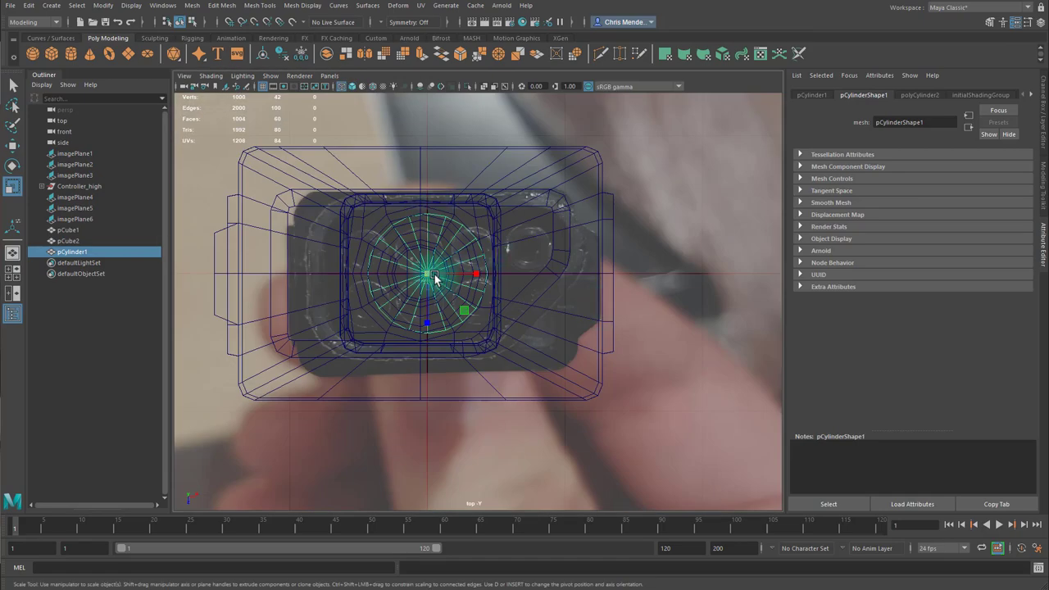
Scale the cylinder down further and place it inside the plug shell beside the angled corner in the top view.
key("w")
left_click_drag(434, 279, 496, 256)
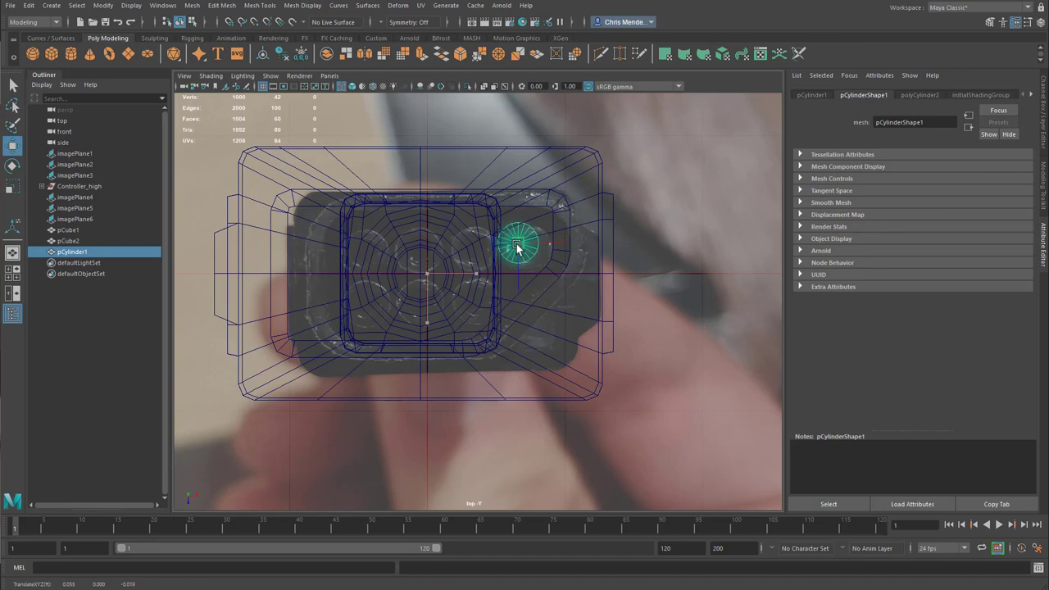
key("space")
key("space")
scroll(643, 311, "down", 5)
key("space")
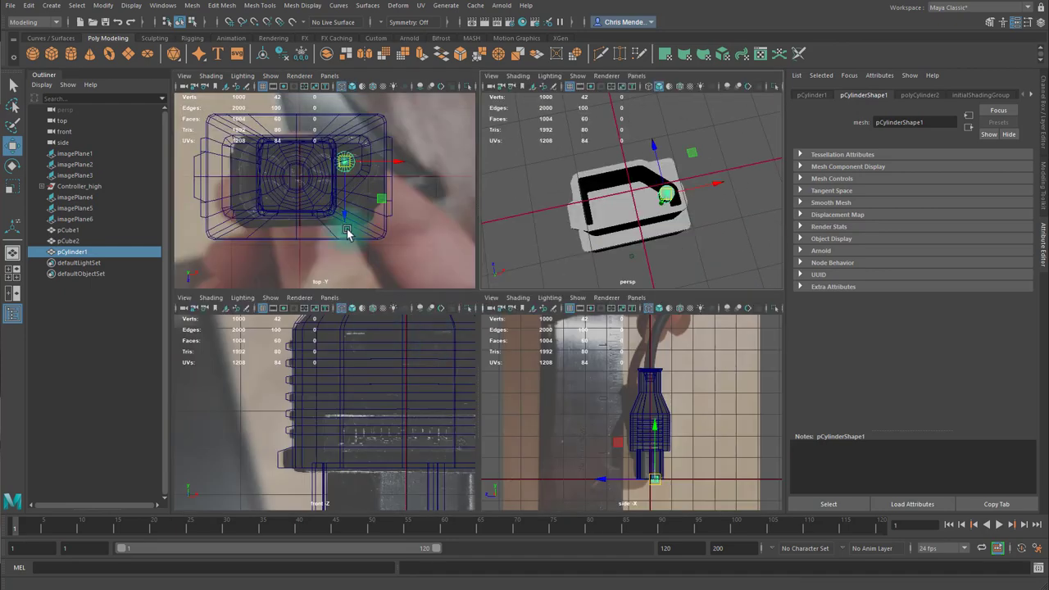
key("r")
left_click_drag(354, 162, 355, 162)
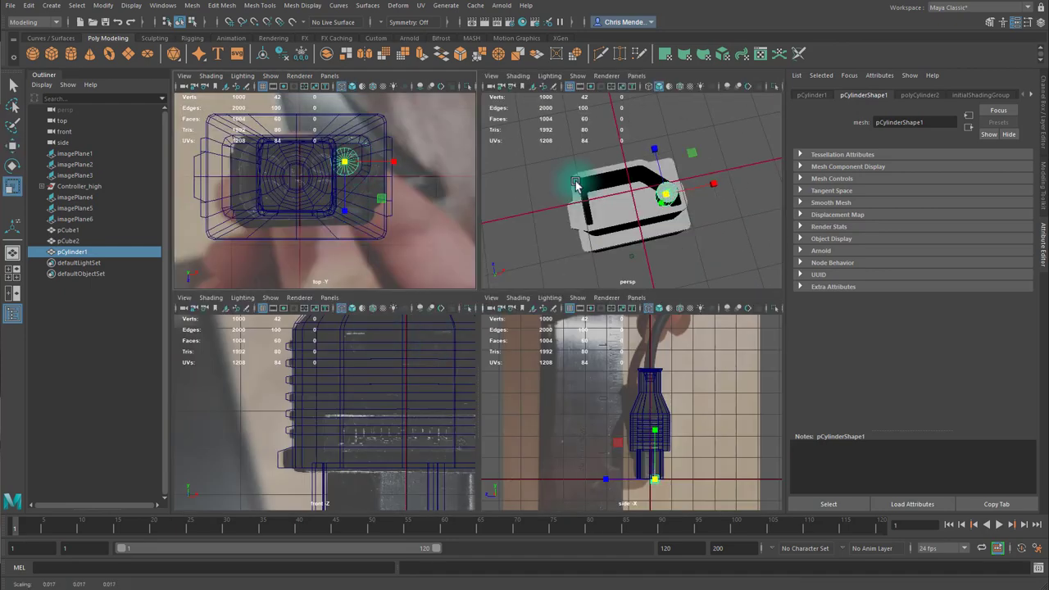
Isolate the plug shell and the pin cylinder in the top view.
left_click_drag(663, 203, 490, 214, "alt")
right_click_drag(490, 215, 592, 196, "alt")
key("f")
right_click_drag(689, 221, 670, 217, "alt")
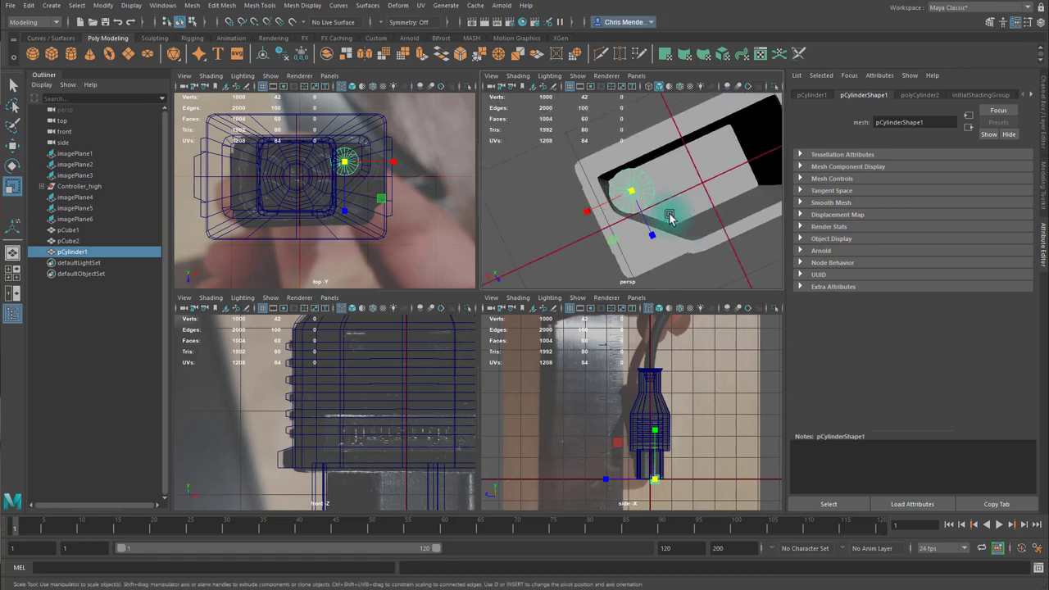
left_click_drag(669, 217, 708, 217, "alt")
left_click(661, 168)
left_click(639, 187, "shift")
key("ctrl+1")
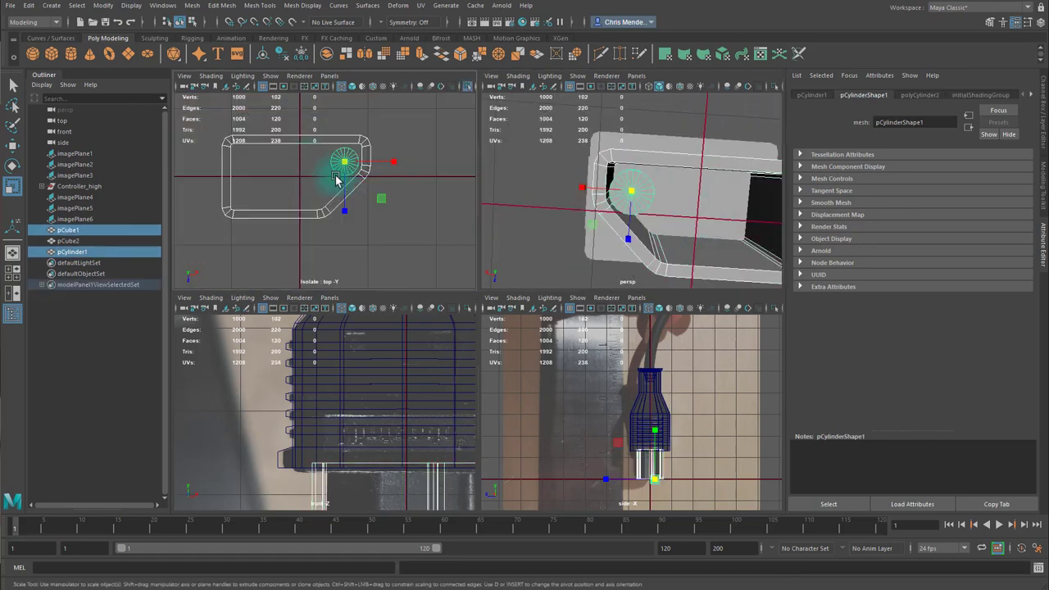
Nudge the pin cylinder slightly toward the shell's longer straight wall in the top view.
key("w")
scroll(348, 196, "down", 2)
left_click(351, 164)
left_click(350, 164)
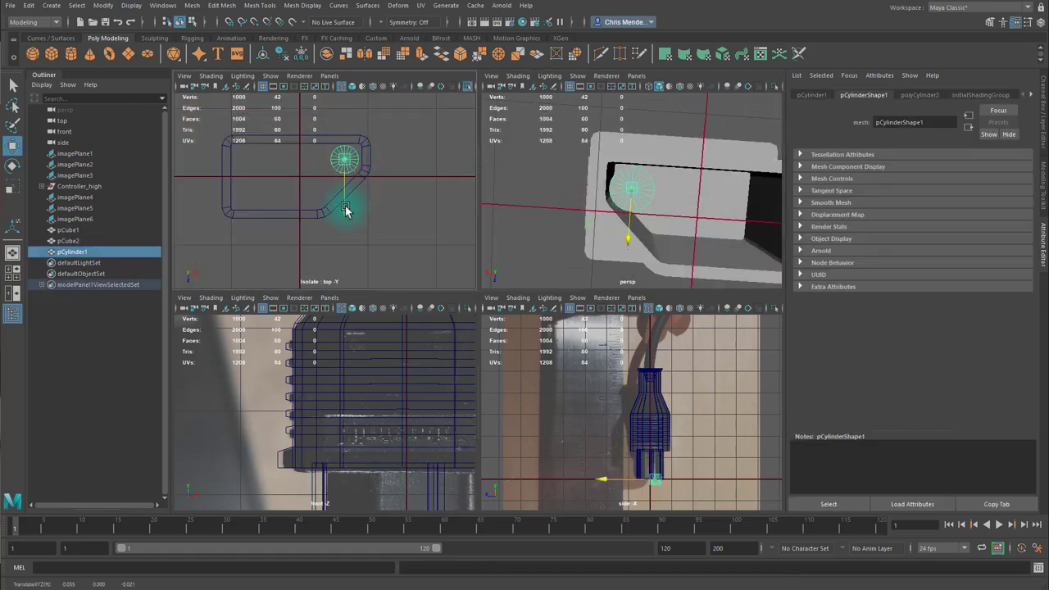
Duplicate the pin cylinder three times to form an evenly spaced row of four along the shell's longer wall.
key("ctrl+d")
left_click_drag(399, 161, 334, 166)
left_click(348, 171, "shift")
key("ctrl+d")
left_click(314, 172)
left_click(282, 168, "shift")
left_click(251, 165, "shift")
left_click(282, 169)
Duplicate the three cylinders farthest from the angled corner and move the copies into a second row beside the first.
left_click(314, 171)
left_click(283, 168, "shift")
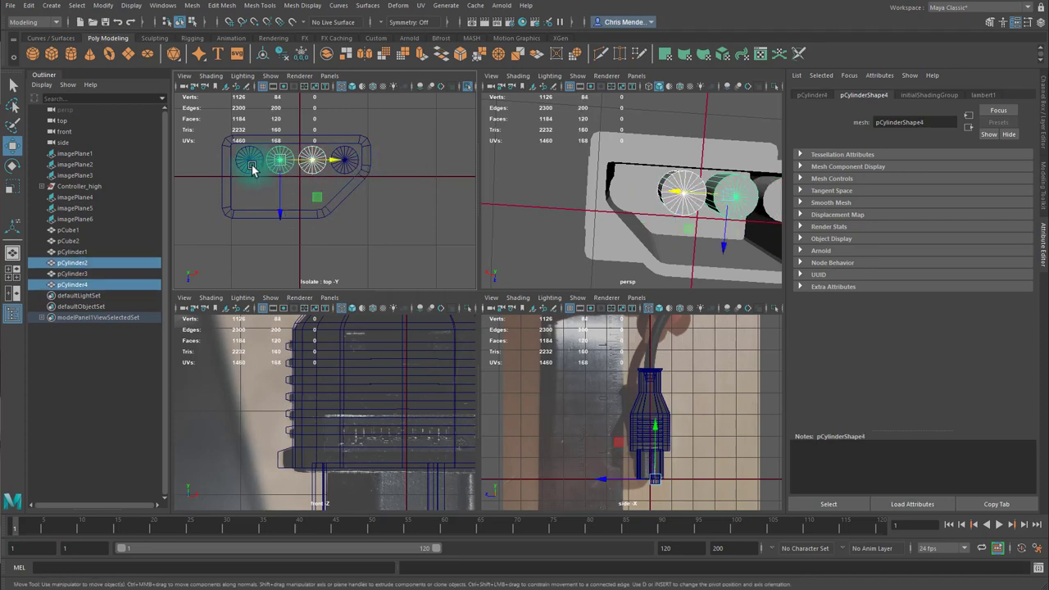
left_click(252, 167, "shift")
key("ctrl+d")
left_click_drag(250, 213, 252, 249)
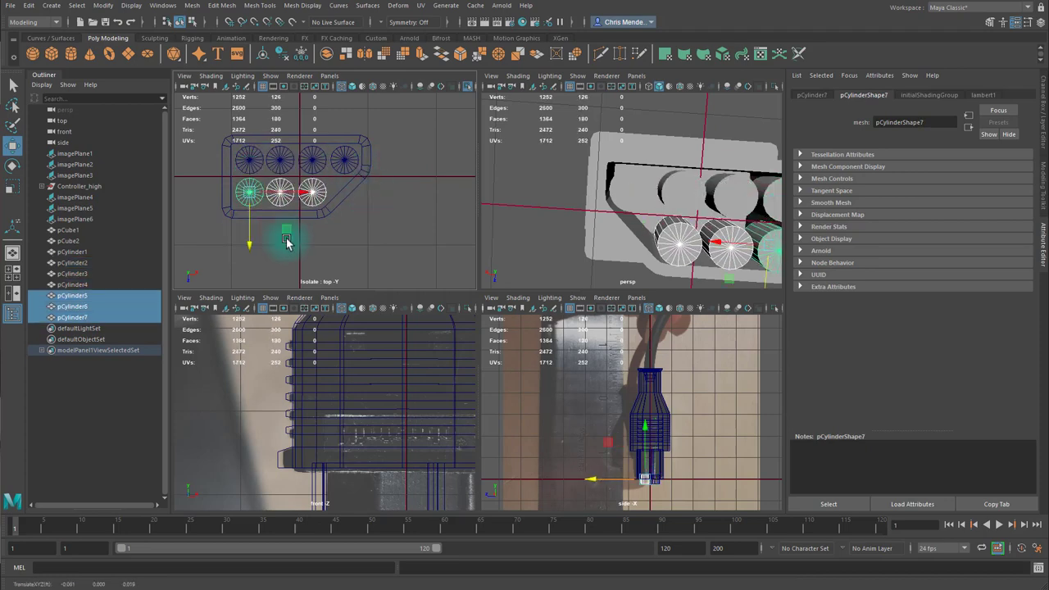
Select all seven pin cylinders and isolate them in the perspective view.
left_click_drag(674, 220, 727, 199, "alt")
left_click(632, 200, "shift")
left_click(678, 221, "shift")
left_click(723, 233, "shift")
left_click(761, 243, "shift")
key("r")
key("ctrl+1")
key("space")
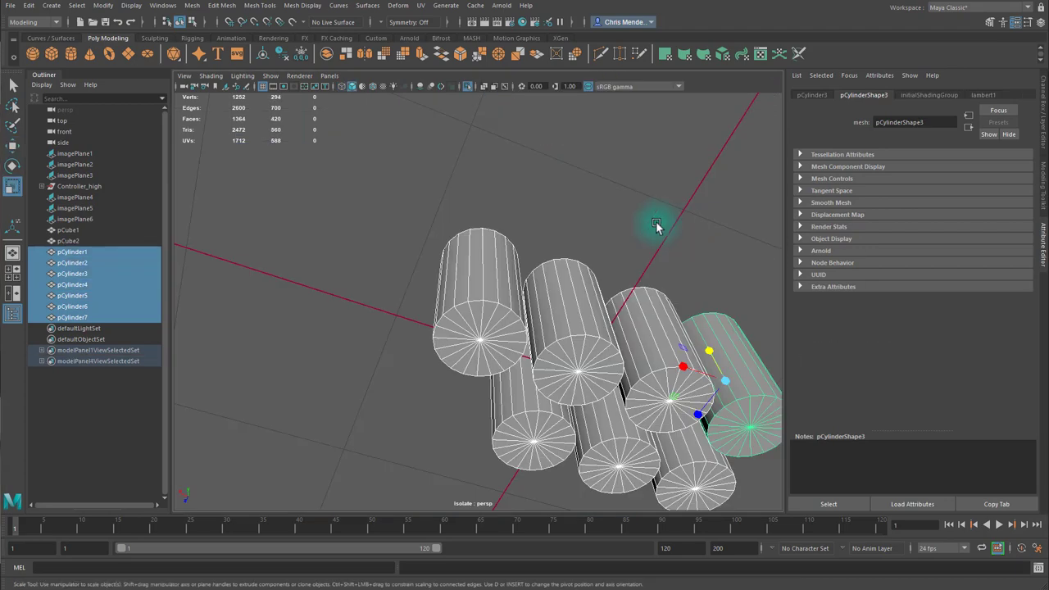
left_click_drag(656, 225, 538, 211, "alt")
left_click(571, 214, "shift")
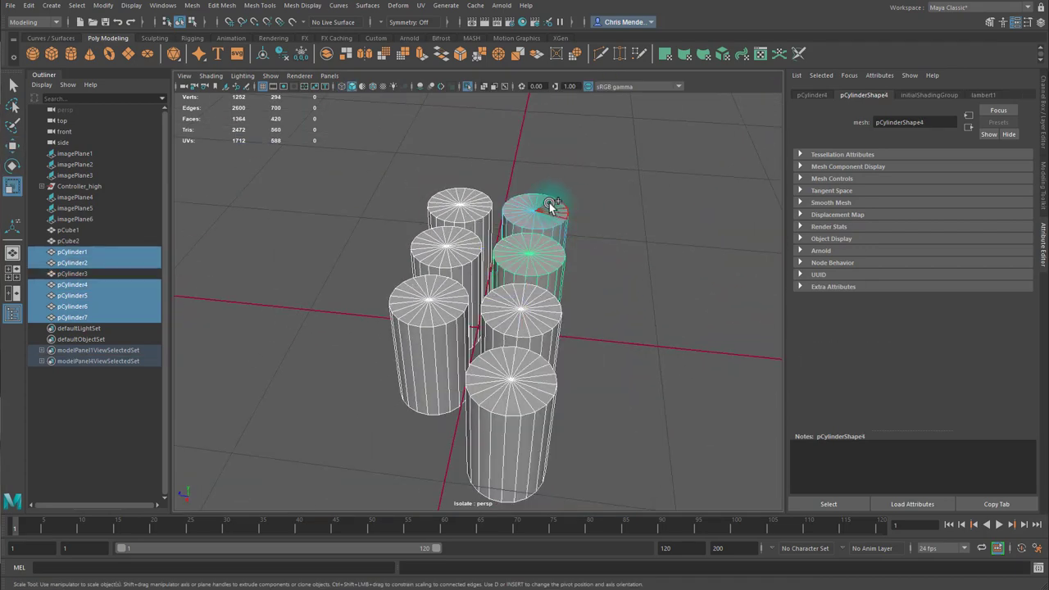
key("Delete")
key("ctrl+z")
left_click(624, 215)
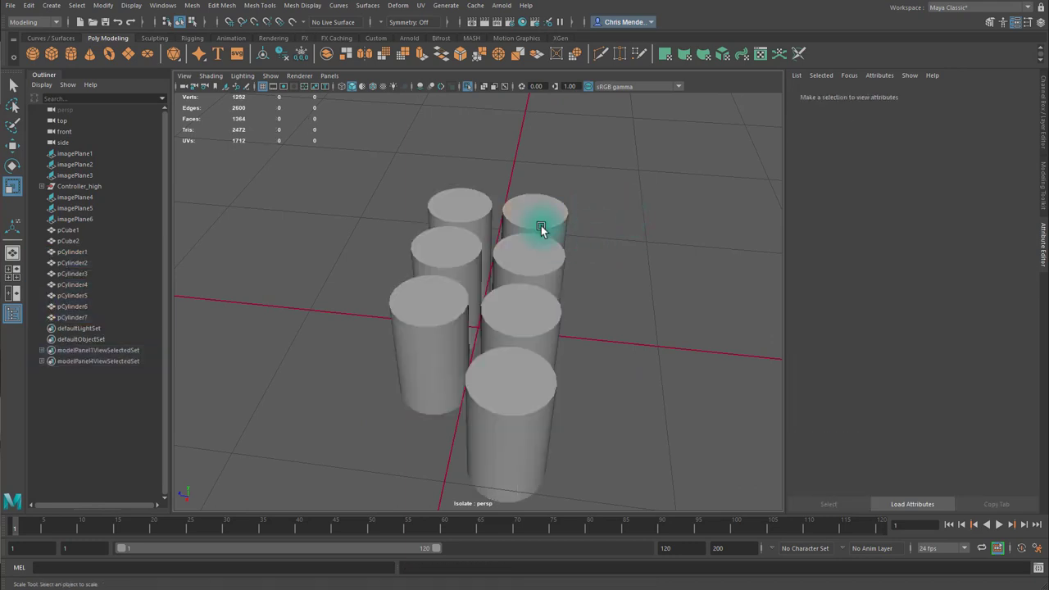
Select the cap centre points on all seven pin cylinders, convert the selection to faces and delete these end caps.
left_click(541, 217)
right_click_drag(538, 200, 536, 230)
left_click_drag(541, 225, 528, 270, "alt")
left_click(545, 217, "shift")
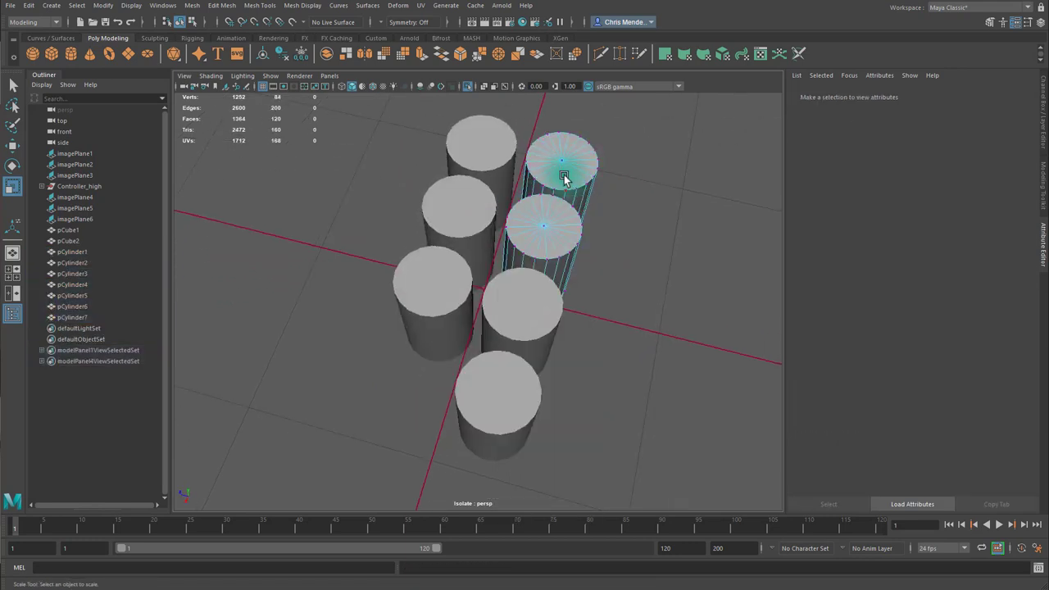
left_click(522, 302, "shift")
left_click(497, 383, "shift")
left_click(442, 291, "shift")
left_click(459, 209, "shift")
left_click(497, 158, "shift")
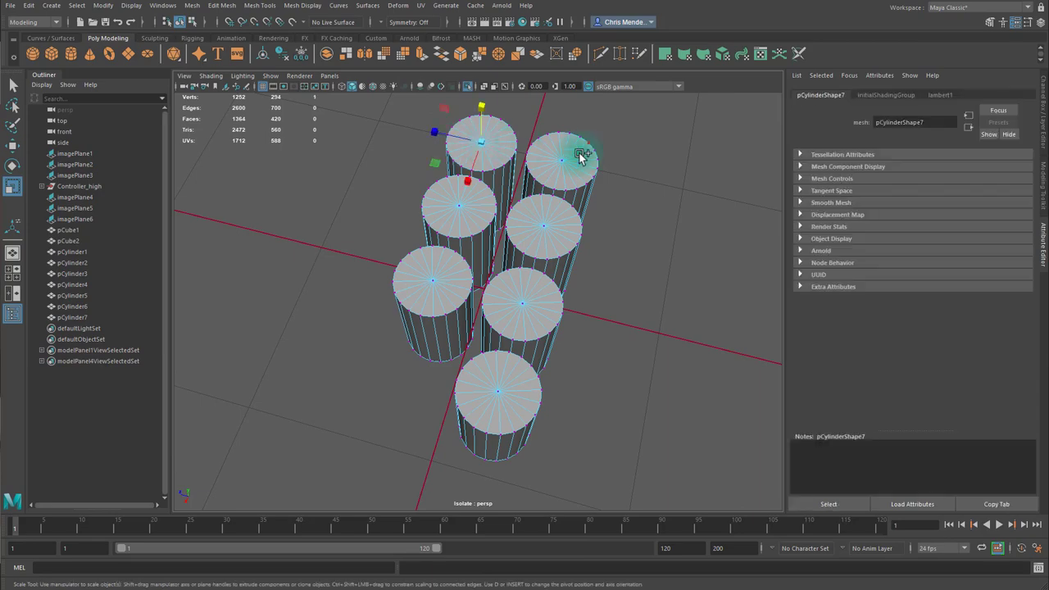
key("q")
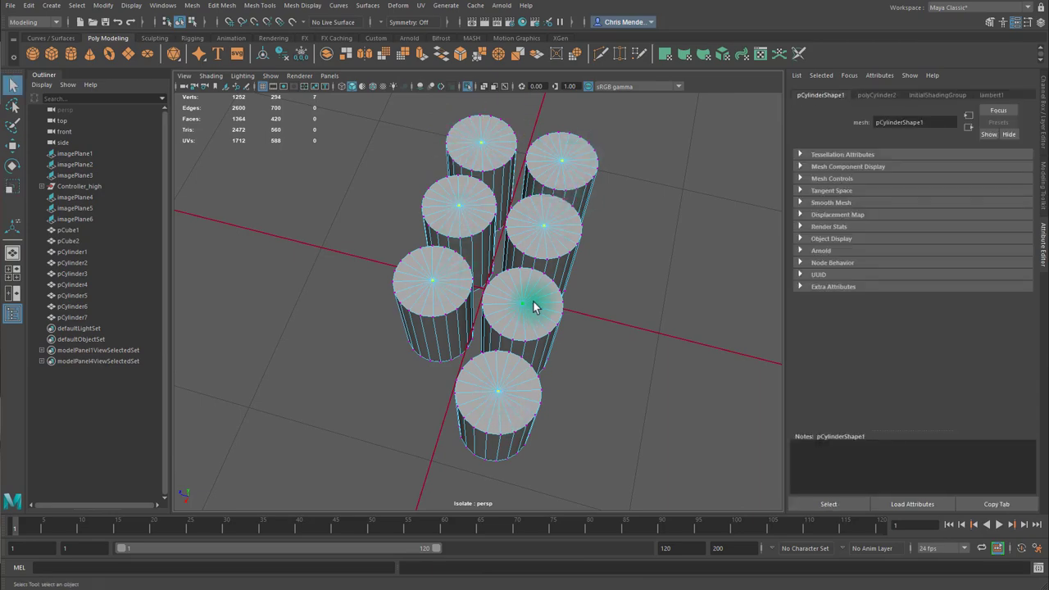
right_click_drag(524, 290, 525, 350, "ctrl")
key("Delete")
Exit isolation so the whole plug is shown around the open pin cylinders, and clear the selection.
left_click_drag(547, 349, 650, 328, "alt")
left_click(483, 365)
left_click_drag(566, 369, 609, 258, "alt")
right_click_drag(609, 257, 555, 271, "alt")
key("ctrl+1")
left_click_drag(555, 270, 484, 329, "alt")
left_click(643, 271)
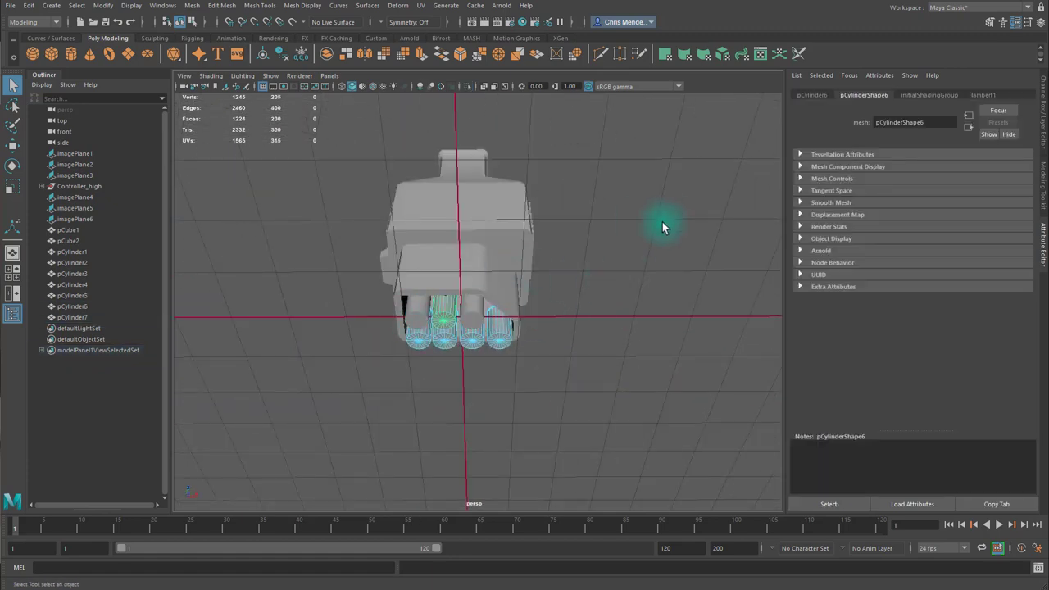
Select all seven pin cylinders and move them up into the plug shell.
left_click_drag(536, 373, 398, 345)
left_click(471, 318, "shift")
left_click(443, 318, "shift")
left_click(416, 317, "shift")
key("r")
key("w")
left_click_drag(415, 268, 282, 328)
left_click(616, 286)
Combine all plug parts into a single mesh and delete its construction history.
left_click_drag(405, 189, 577, 422)
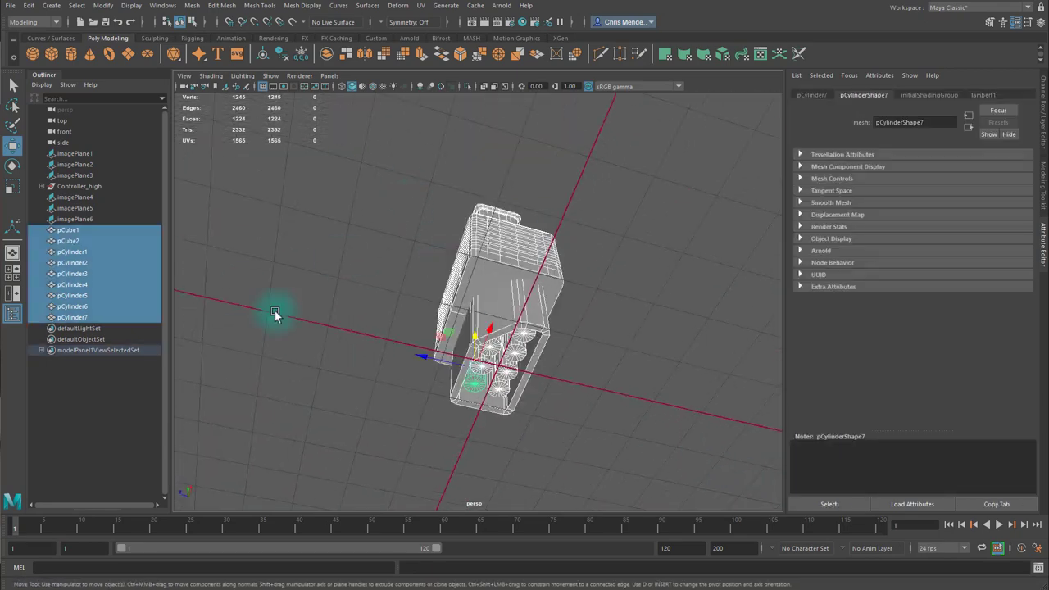
left_click(192, 4)
left_click(206, 39)
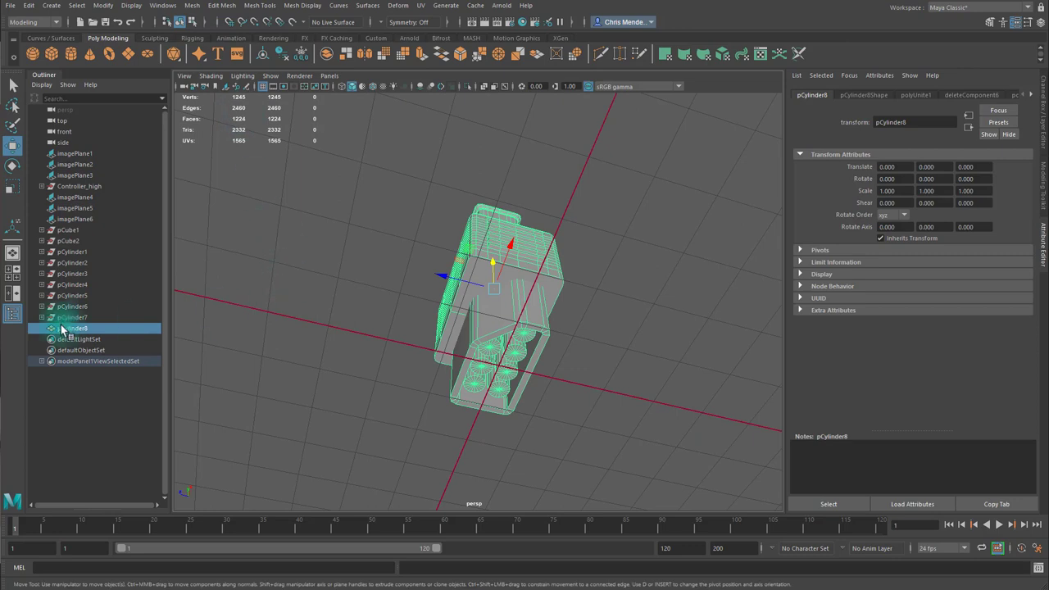
left_click(29, 5)
mouse_move(66, 145)
left_click(221, 155)
Rename the combined mesh as plug and parent it under the Controller_high group.
double_click(78, 231)
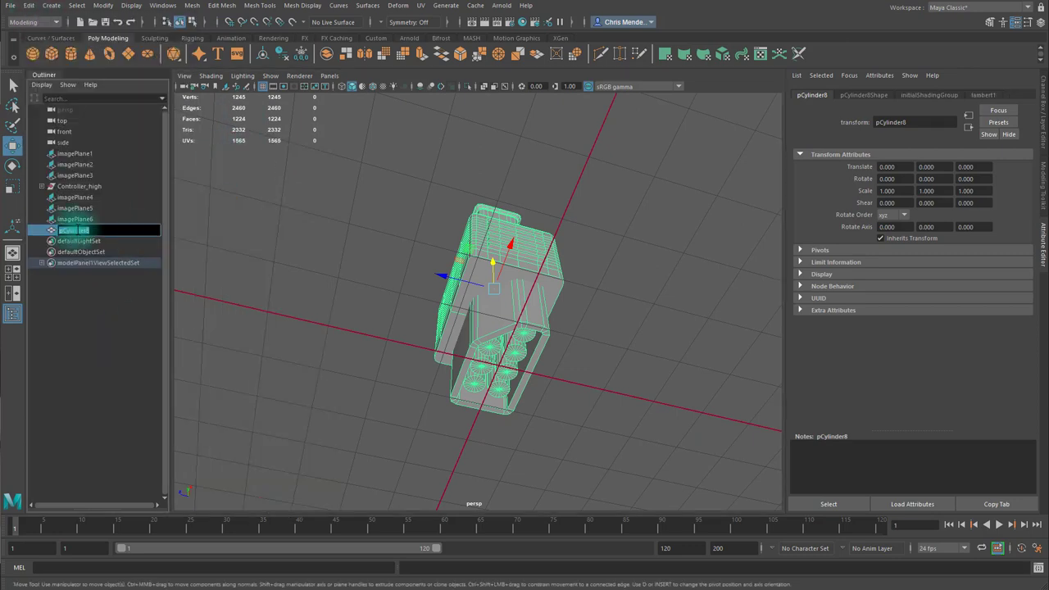
type("plug")
key("Return")
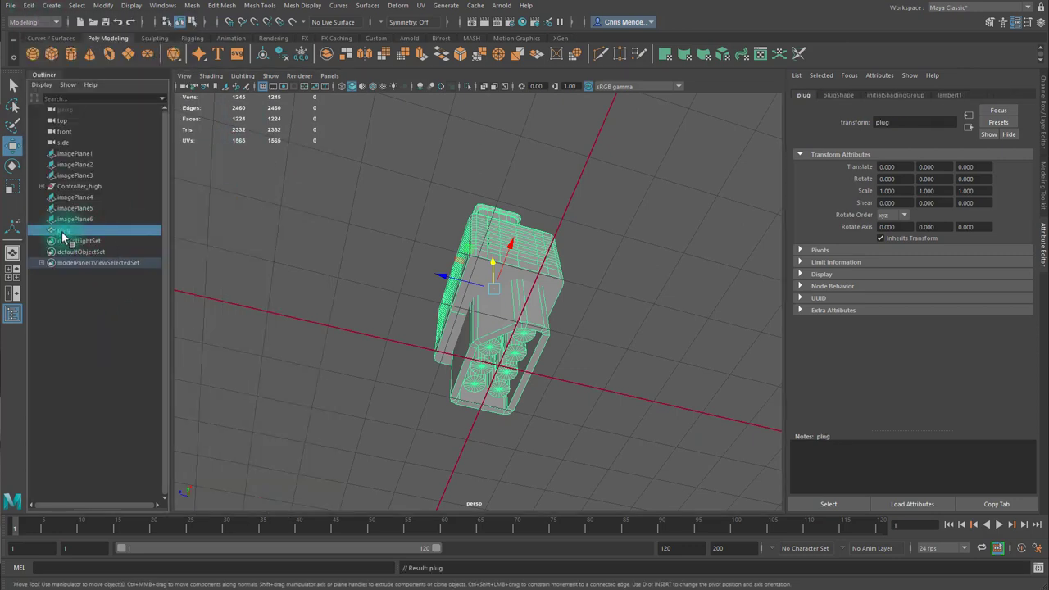
left_click_drag(82, 190, 81, 187)
left_click(42, 187)
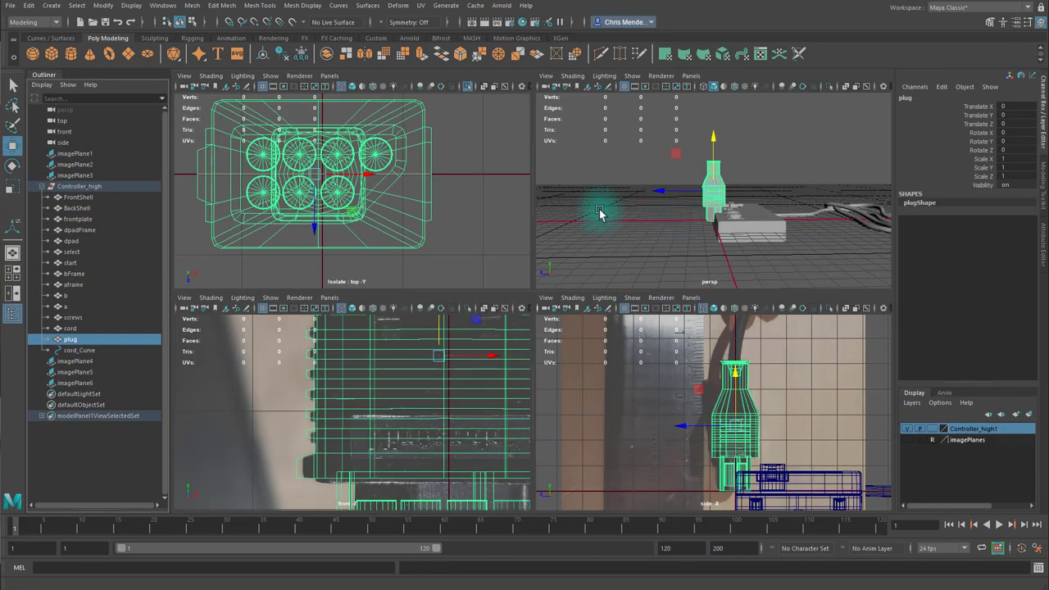
Move the plug1 copy from the cord's end onto the controller to compare their sizes.
key("space")
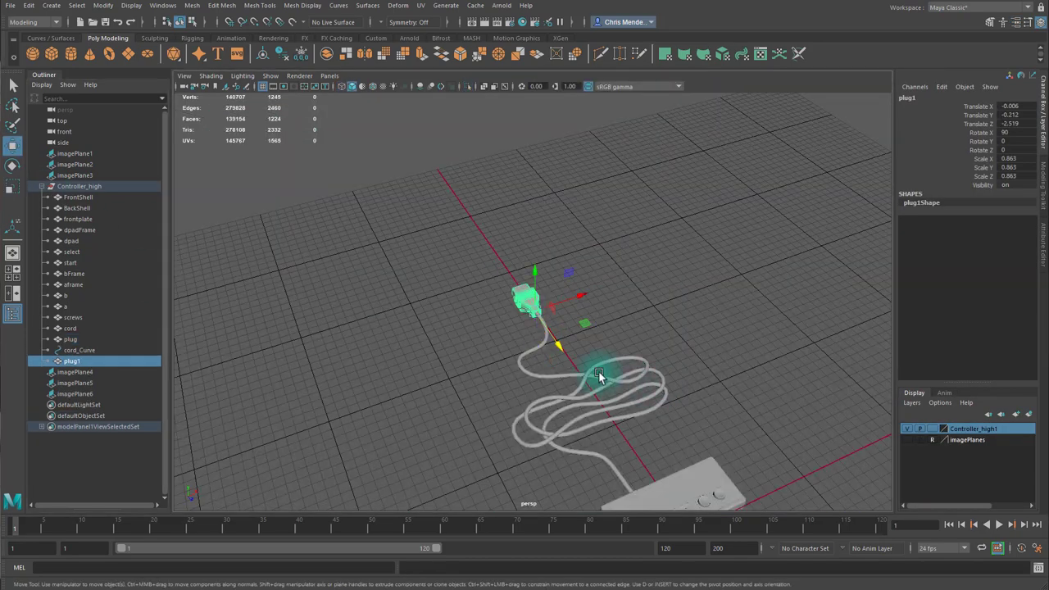
left_click_drag(597, 374, 669, 473)
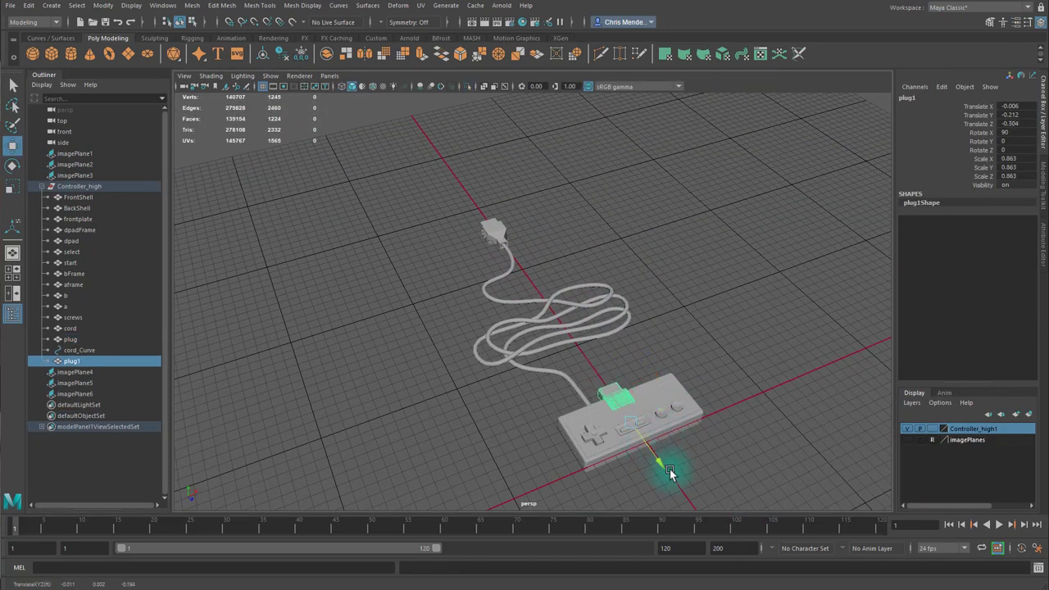
left_click_drag(653, 397, 814, 383, "alt")
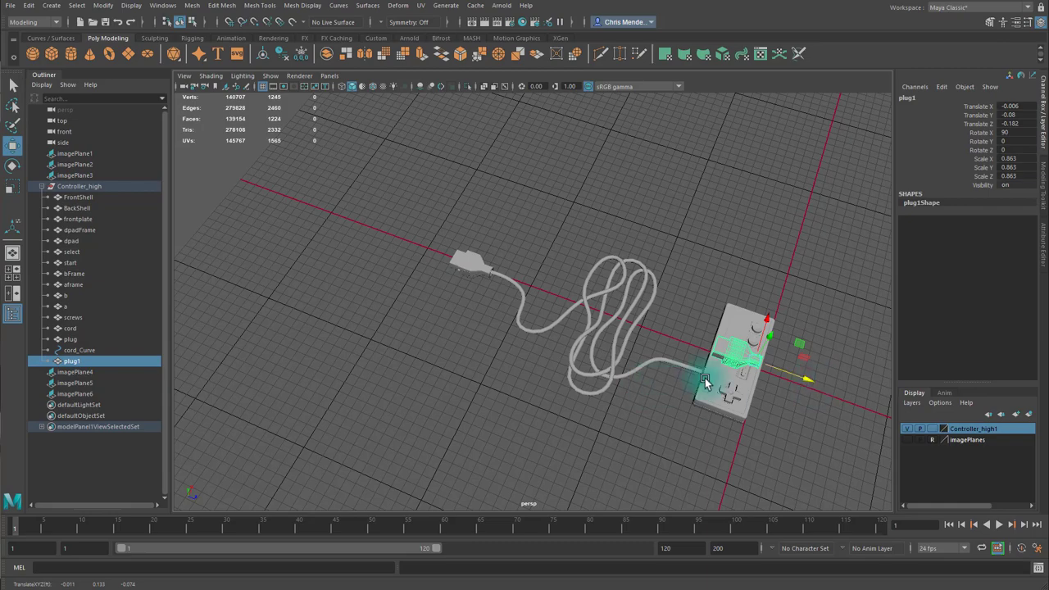
left_click_drag(705, 381, 515, 332, "alt")
key("f")
scroll(565, 385, "down", 2)
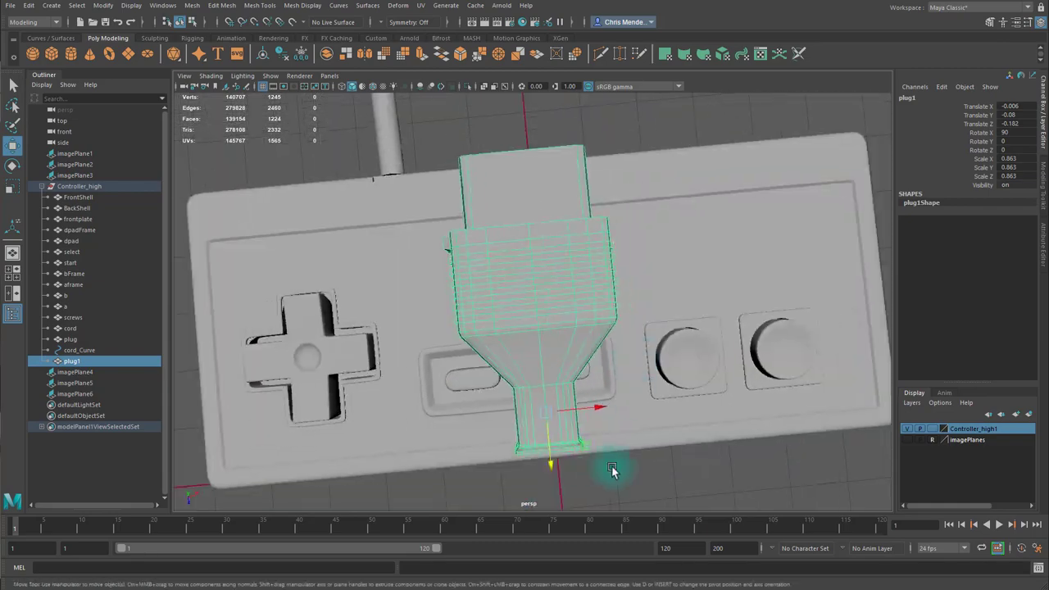
In the top view, align the plug copy's narrow end with the controller's lower edge and scale it uniformly to 0.801.
key("space")
key("space")
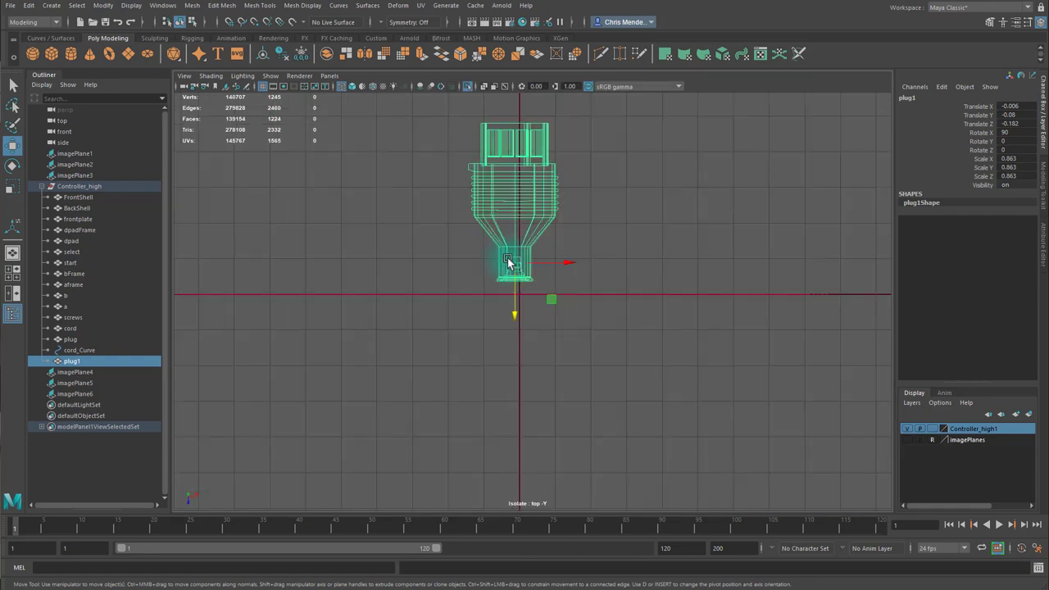
key("ctrl+1")
left_click_drag(514, 315, 514, 328)
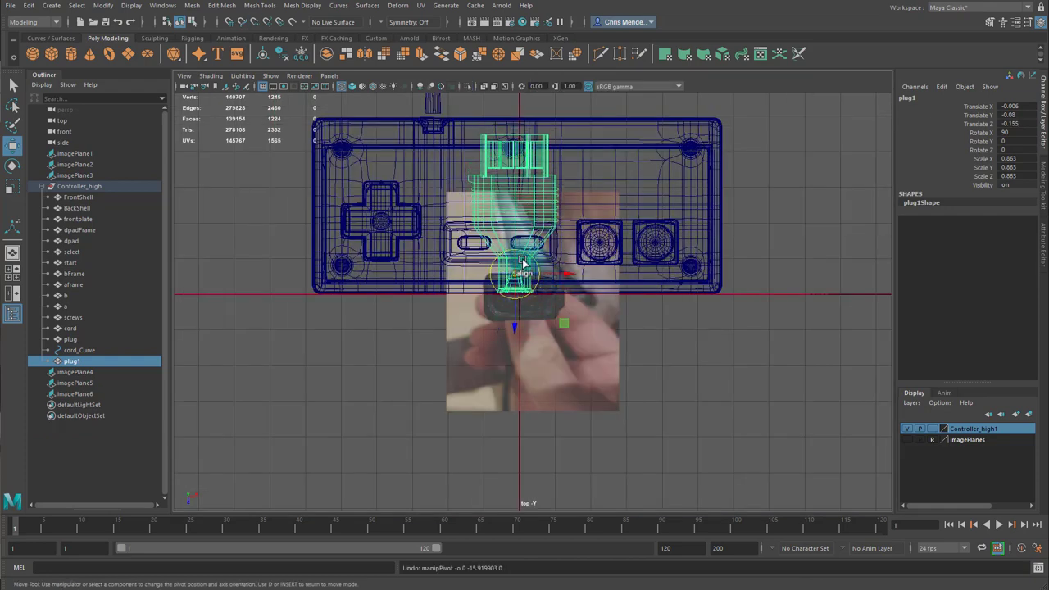
key("ctrl+z")
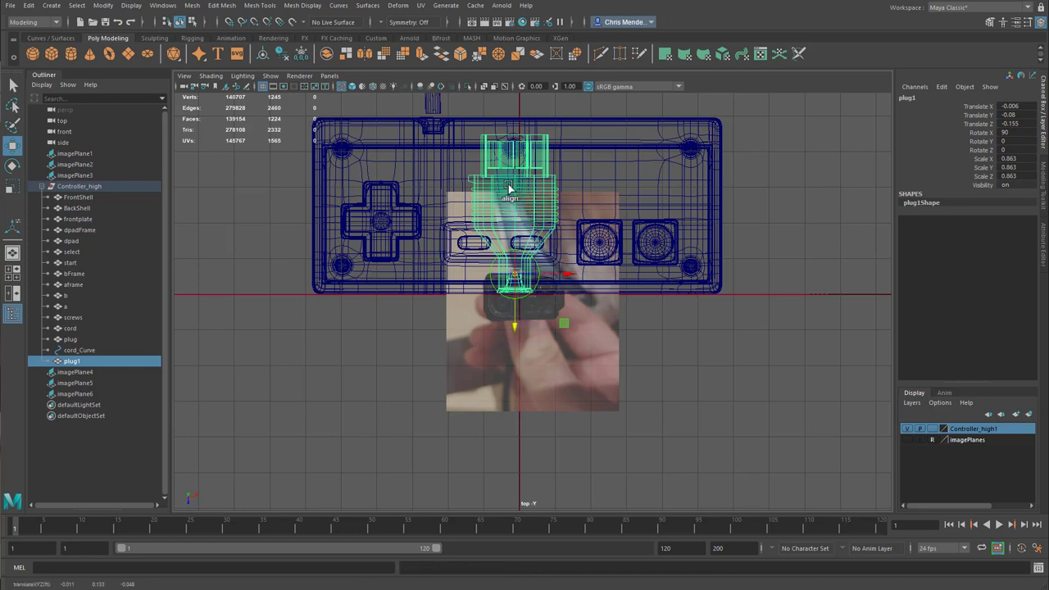
key("r")
left_click_drag(513, 306, 505, 300)
Delete the original larger plug at the cord's end.
key("space")
right_click_drag(778, 260, 728, 141, "alt")
key("space")
right_click_drag(709, 204, 623, 266, "alt")
left_click_drag(623, 265, 363, 251, "alt")
left_click(300, 199)
key("Delete")
Move the resized plug from the controller back to the free end of the cord.
left_click(580, 283)
key("w")
key("f")
left_click_drag(532, 241, 697, 215, "alt")
right_click_drag(697, 215, 686, 220, "alt")
left_click_drag(696, 244, 702, 371)
key("f")
left_click_drag(754, 331, 588, 376, "alt")
Rotate the plug to about 10.557 degrees in Y and nudge it until the cord enters the centre of its opening.
key("e")
key("w")
left_click_drag(588, 318, 587, 311)
left_click_drag(613, 351, 559, 381, "alt")
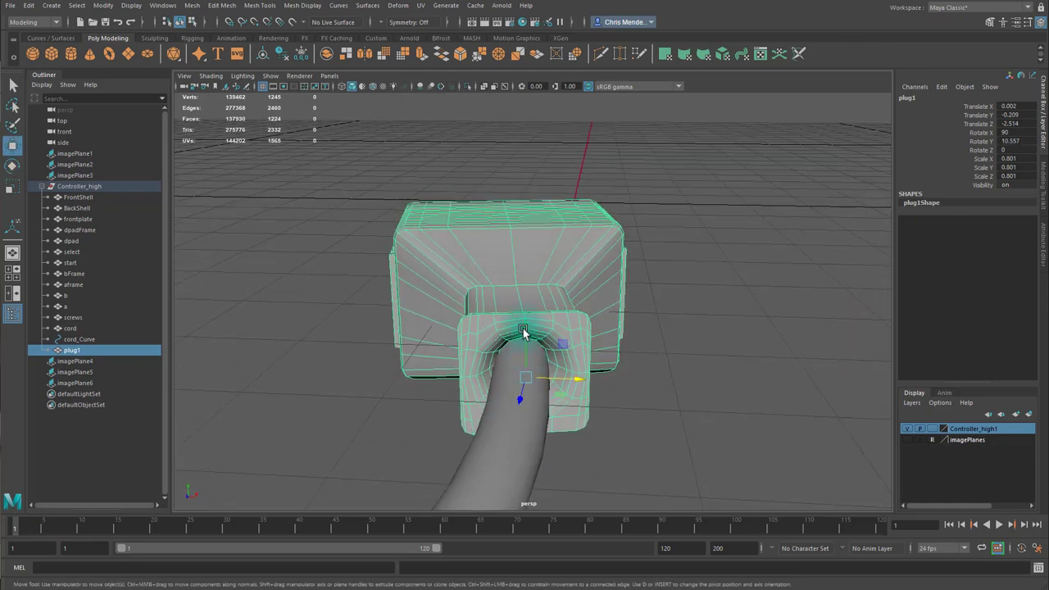
mouse_move(524, 332)
left_mouse_down()
mouse_move(548, 342)
mouse_move(512, 342)
left_mouse_up()
left_click_drag(449, 274, 451, 279)
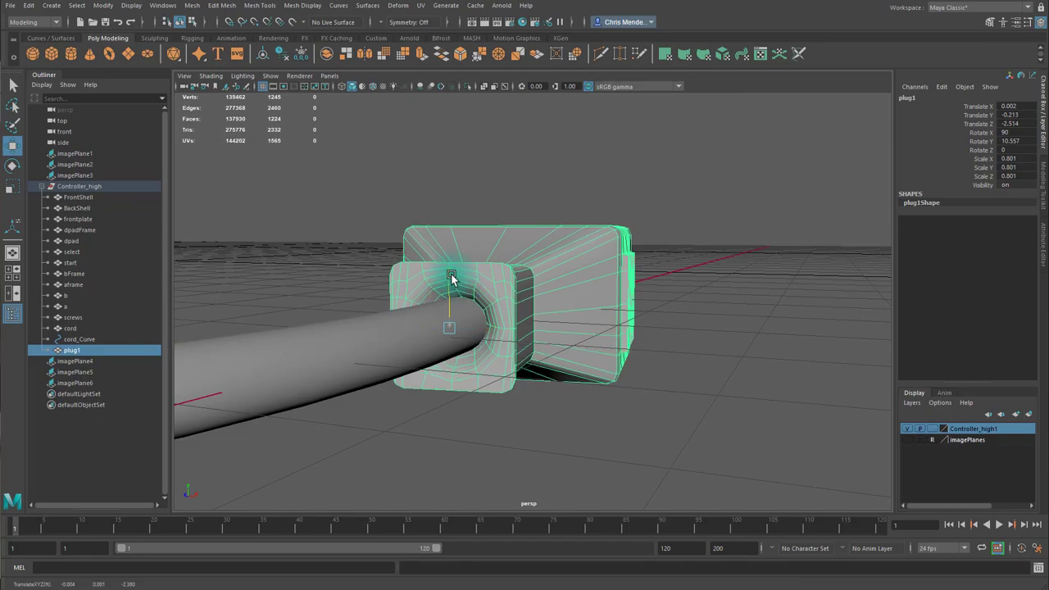
Delete the placed plug's construction history and deselect it.
left_click_drag(467, 319, 583, 361, "alt")
right_click_drag(583, 360, 574, 335, "alt")
left_click_drag(573, 335, 626, 316, "alt")
right_click_drag(626, 315, 602, 300, "alt")
left_click_drag(602, 301, 501, 286, "alt")
left_click(283, 55)
left_click(651, 366)
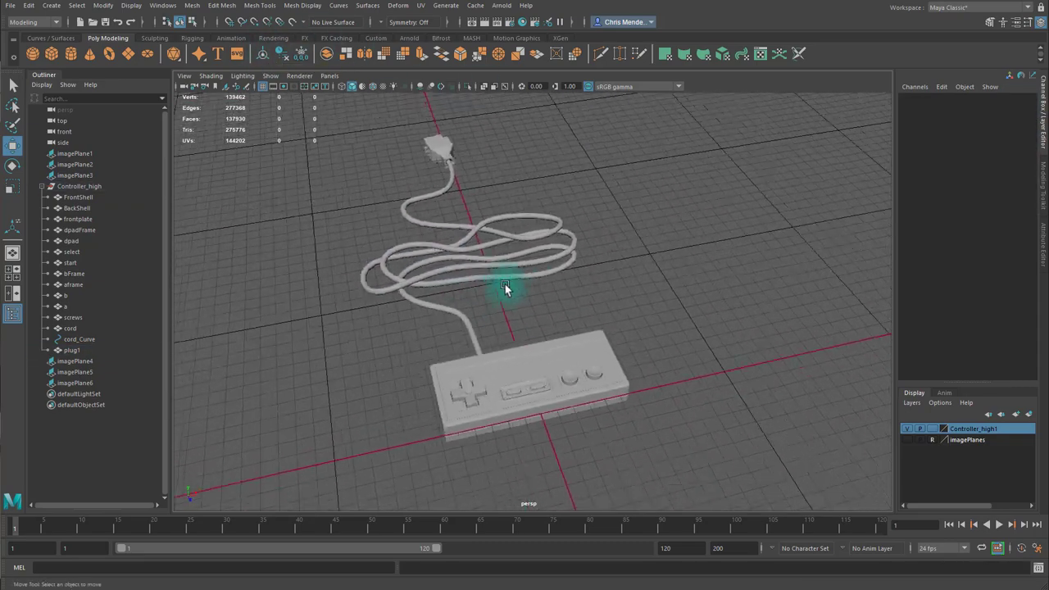